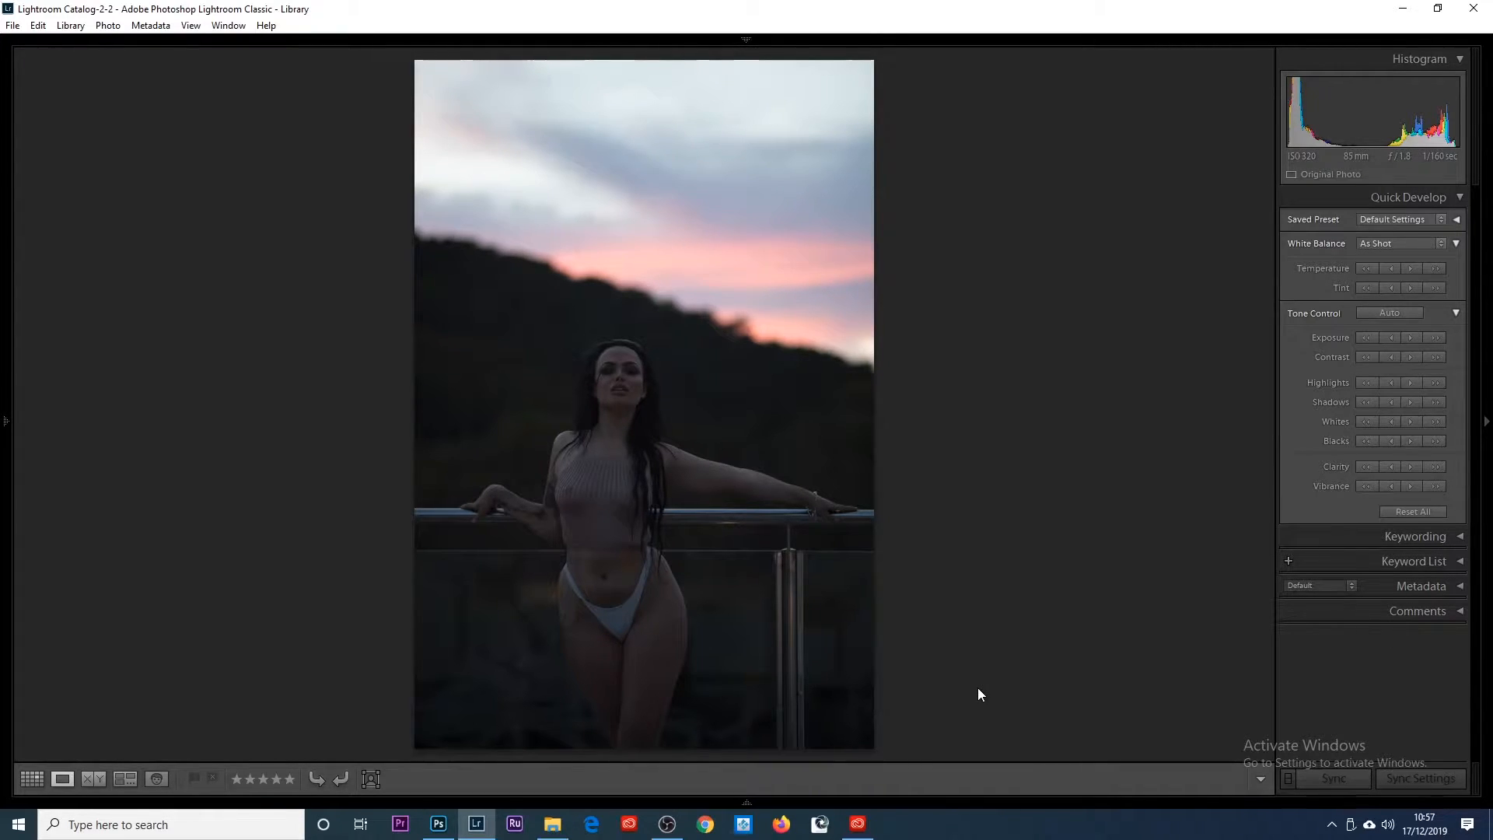
Step: Locate the sunset portrait's raw file in File Explorer and open IMG_8059.CR3 in Photoshop's Camera Raw
right_click(686, 347)
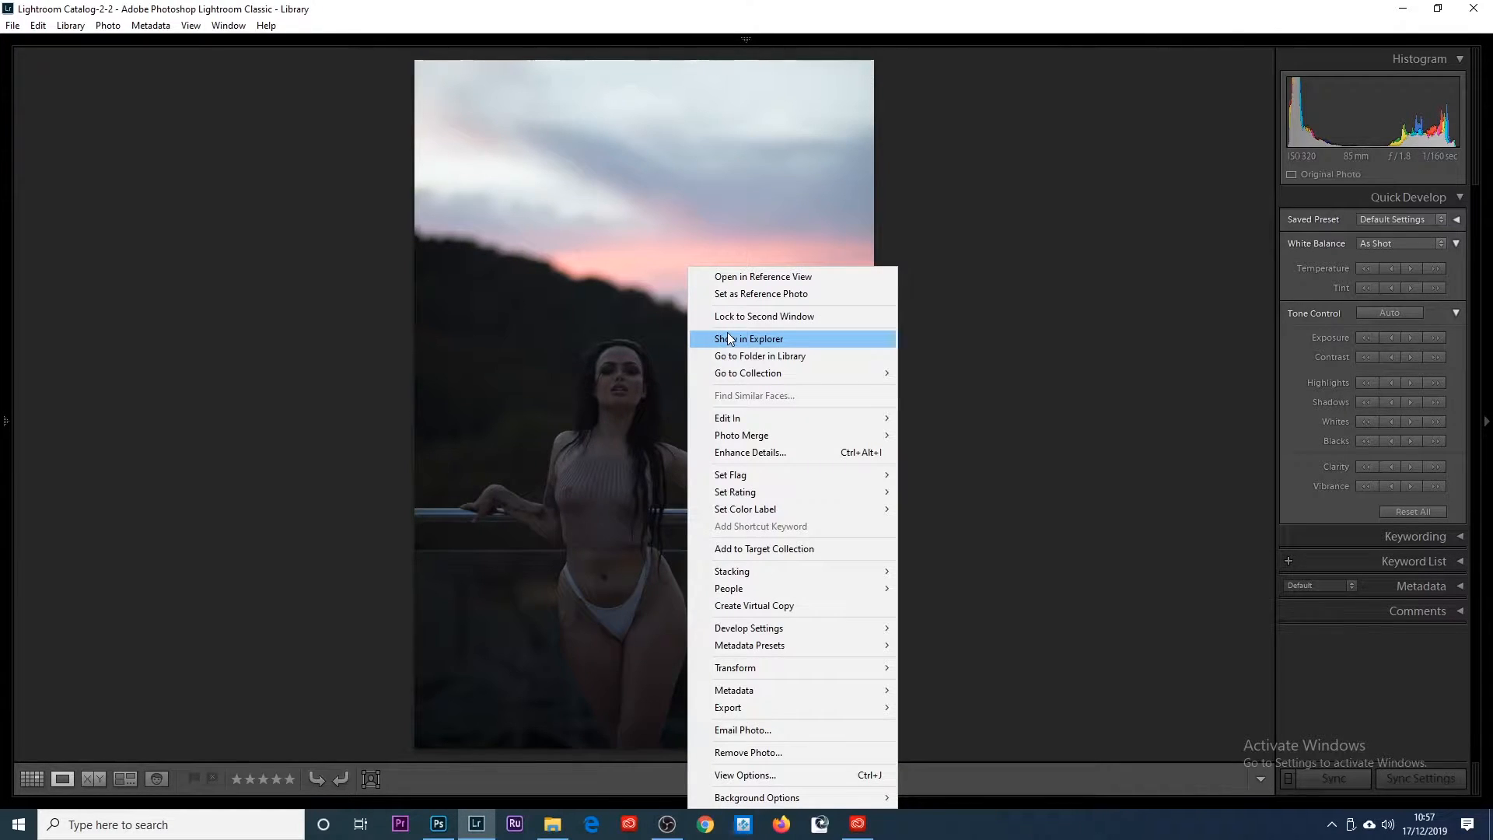
left_click(722, 339)
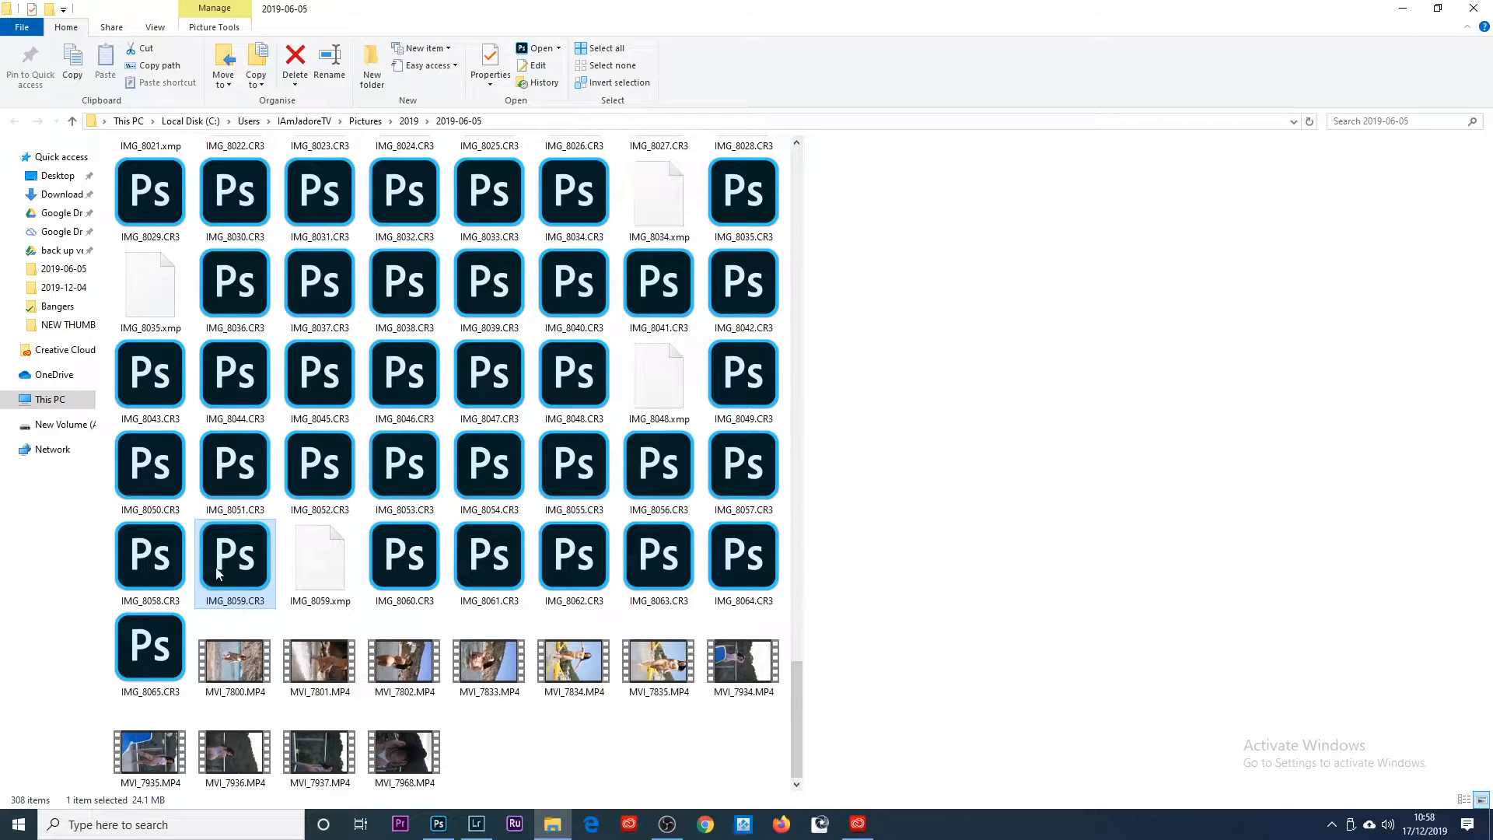
double_click(237, 567)
left_click(440, 826)
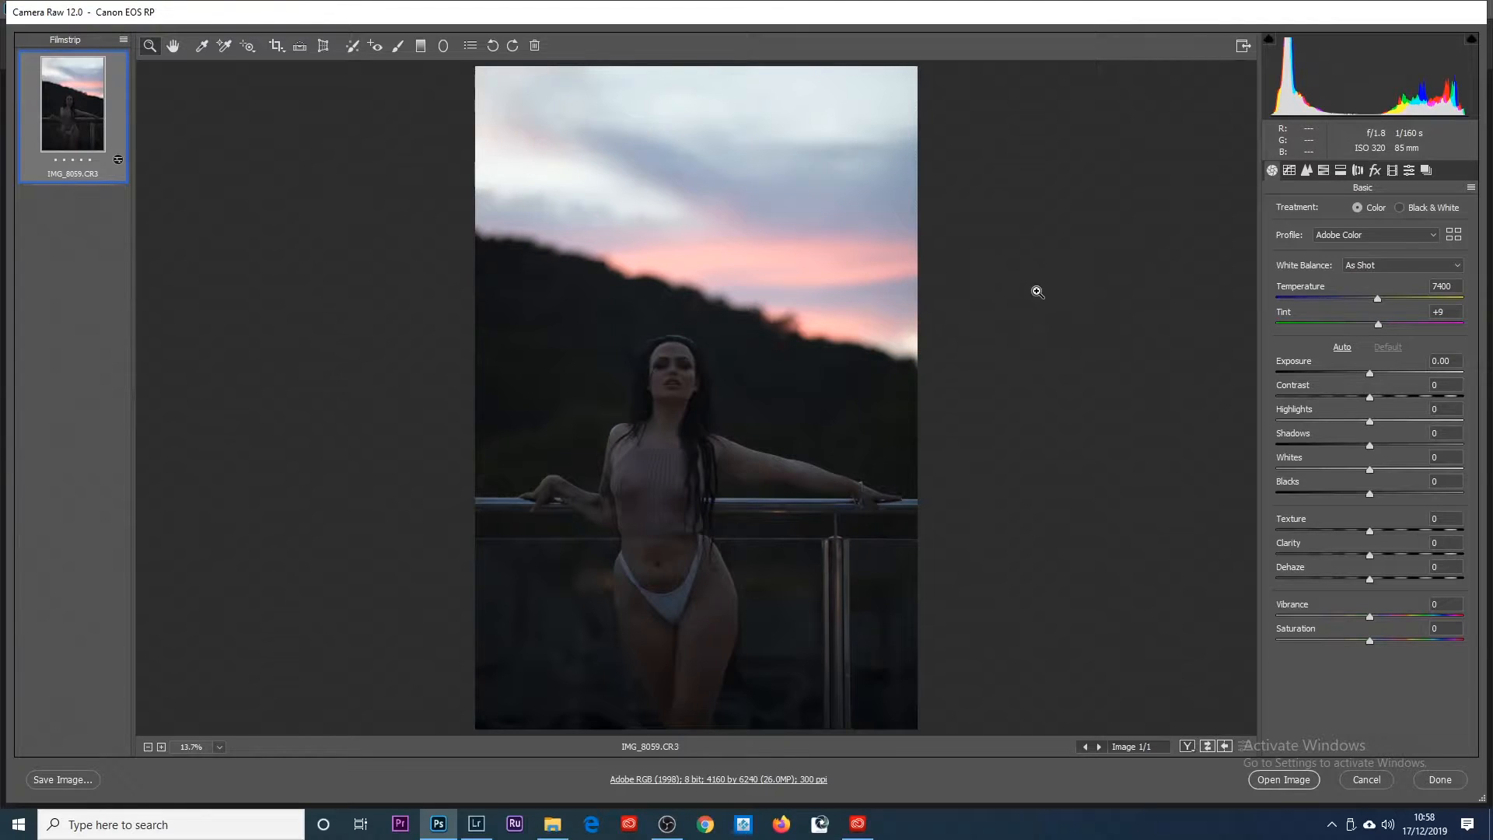
Step: Try the Adobe Landscape, Adobe Neutral, Adobe Portrait, Adobe Standard and Adobe Vivid profiles on the photo
left_click(1351, 237)
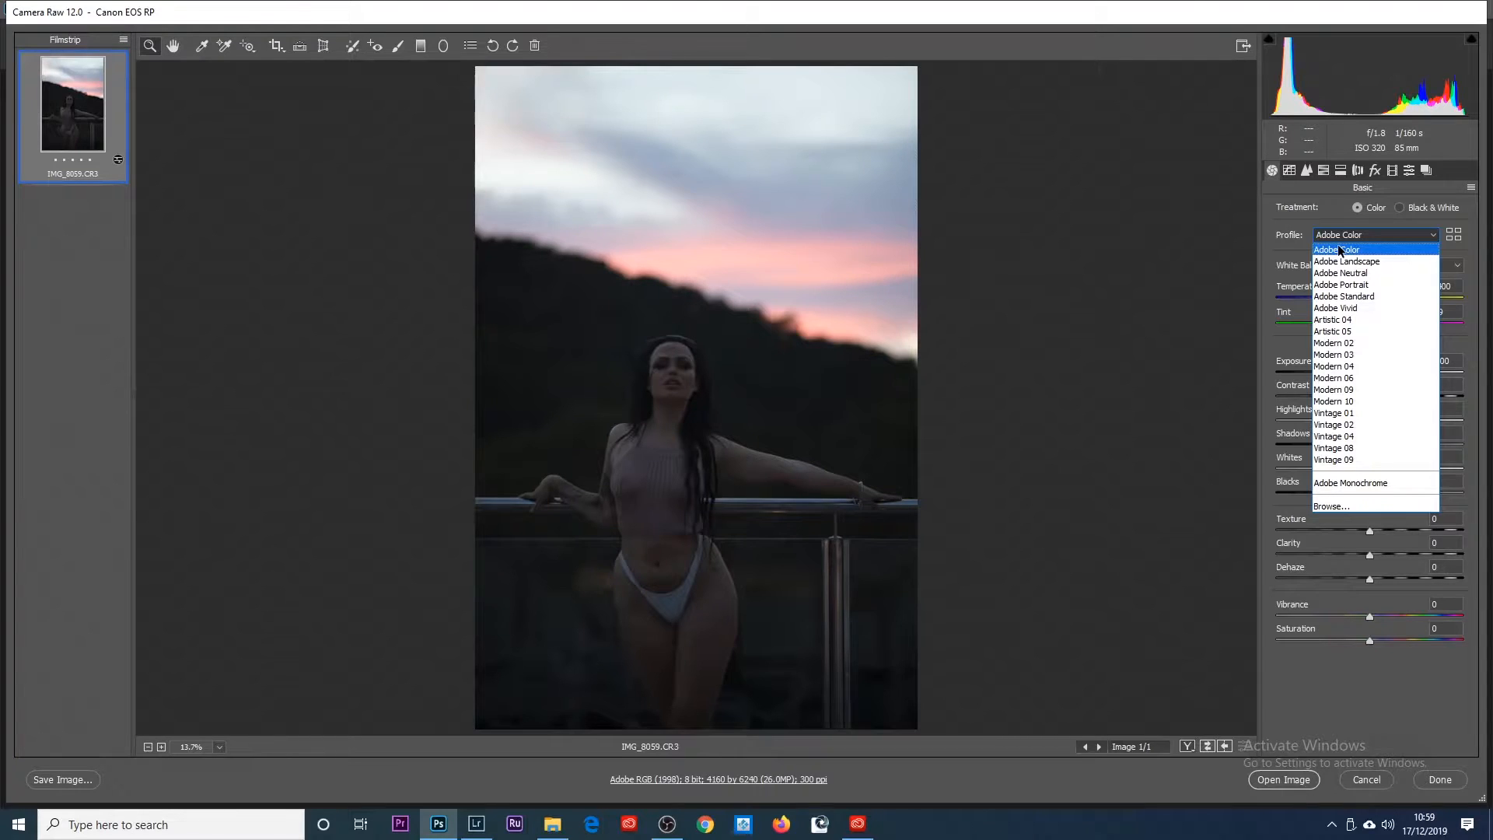
left_click(1343, 262)
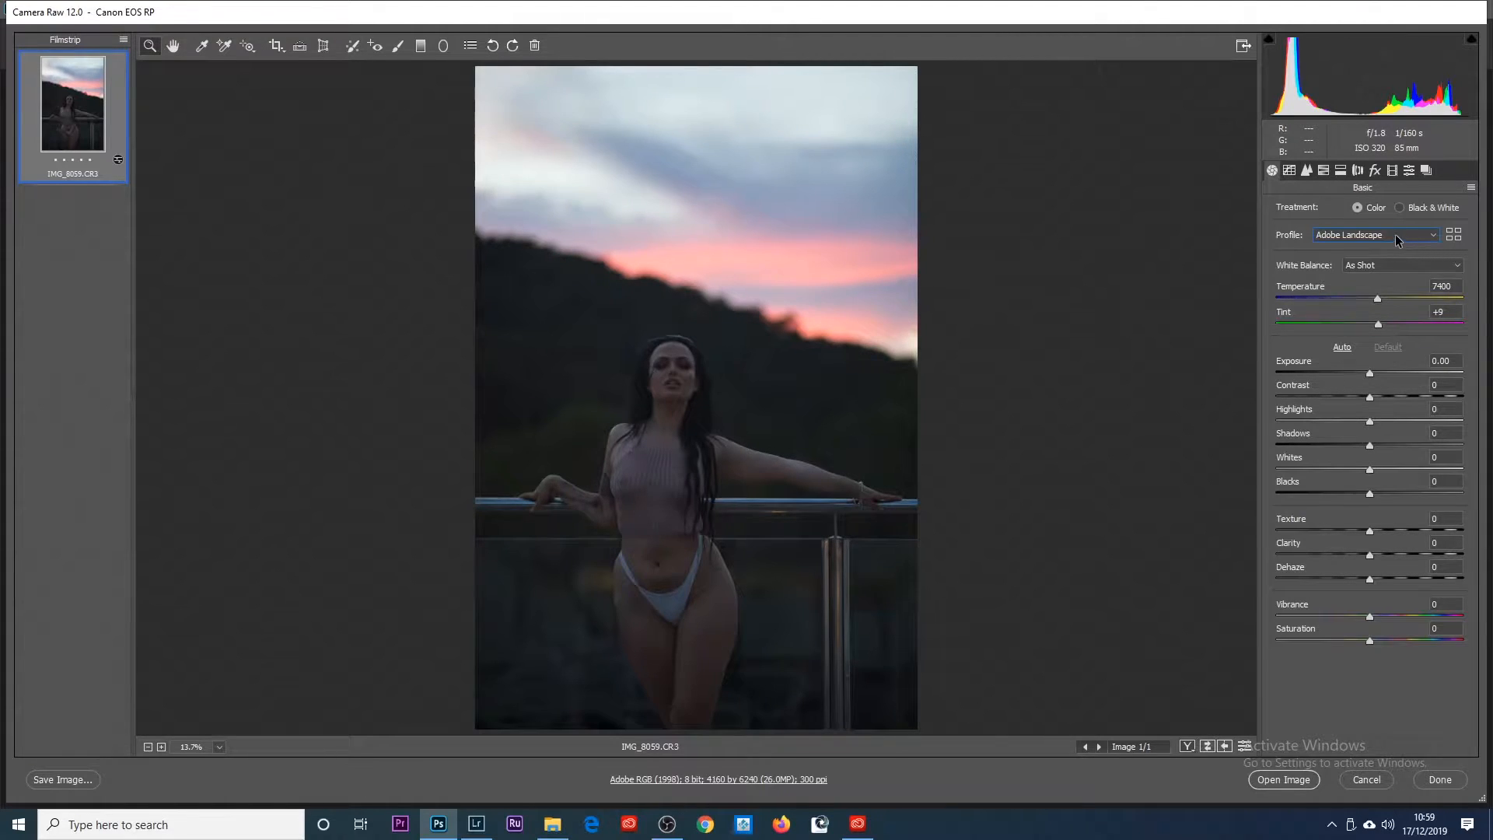
left_click(1350, 237)
left_click(1339, 274)
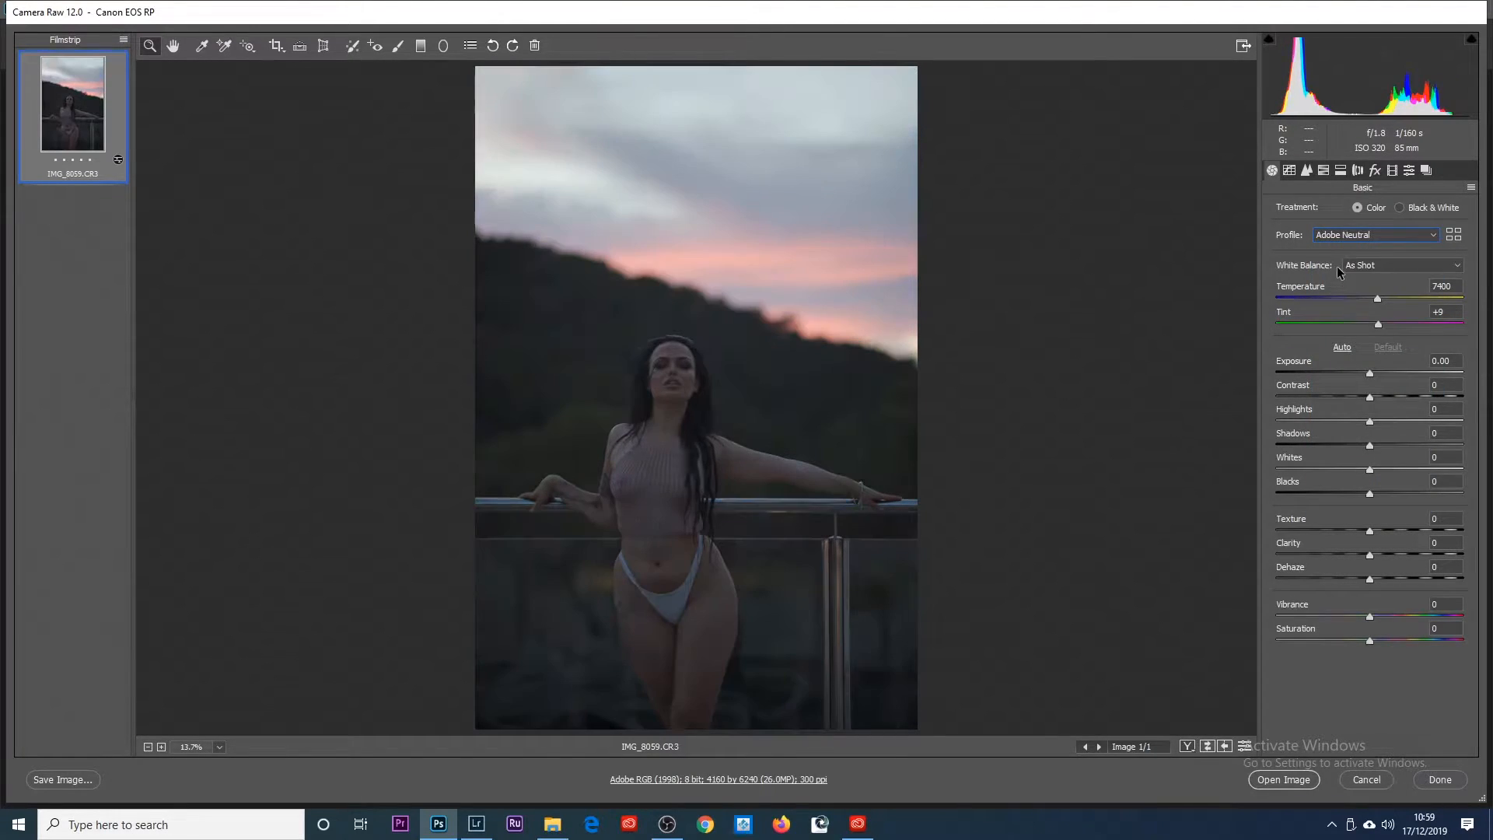
left_click(1337, 237)
left_click(1335, 286)
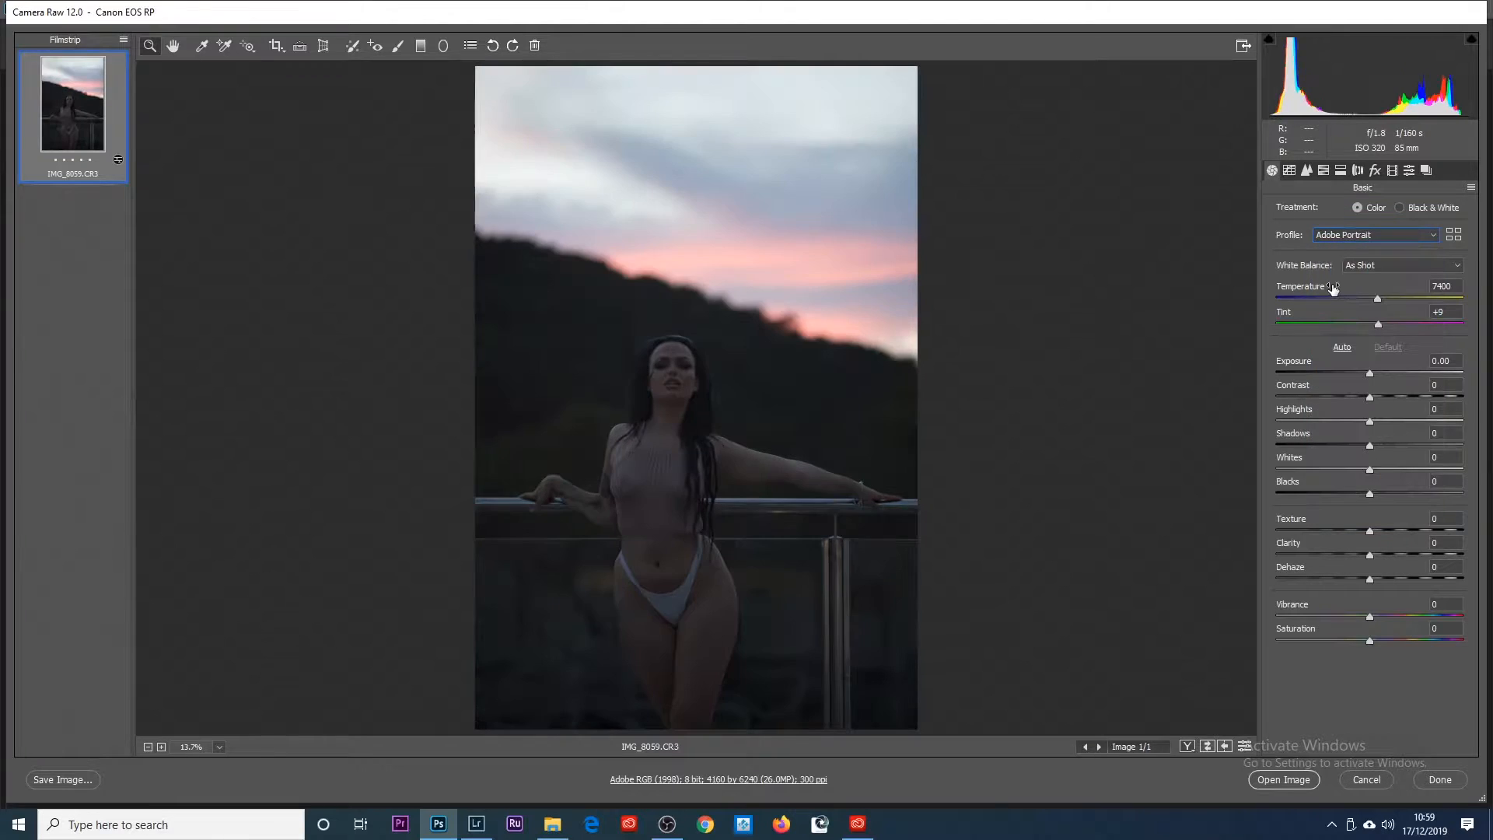
left_click(1337, 237)
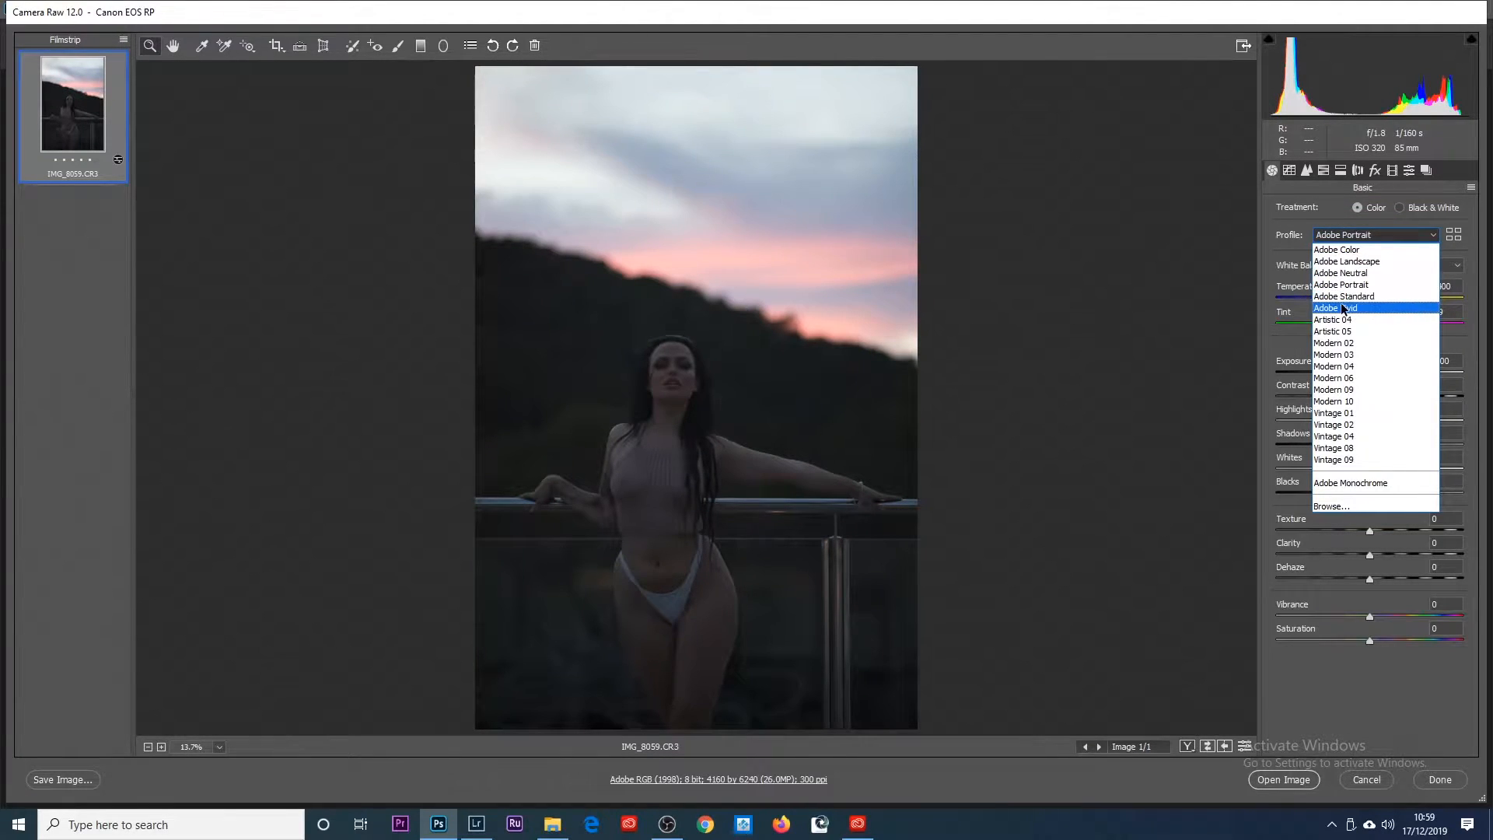
left_click(1343, 298)
left_click(1338, 237)
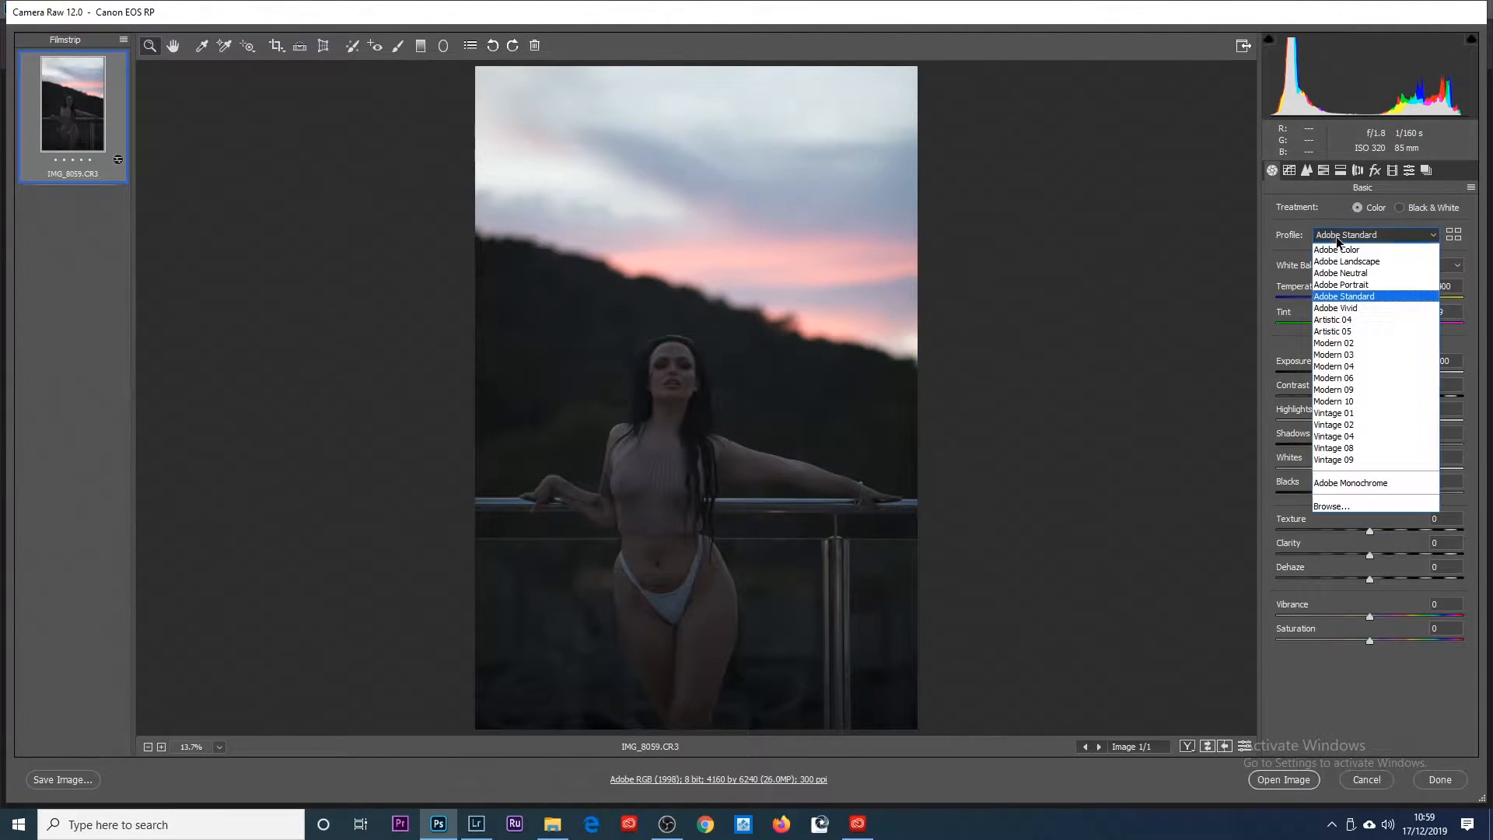
left_click(1342, 308)
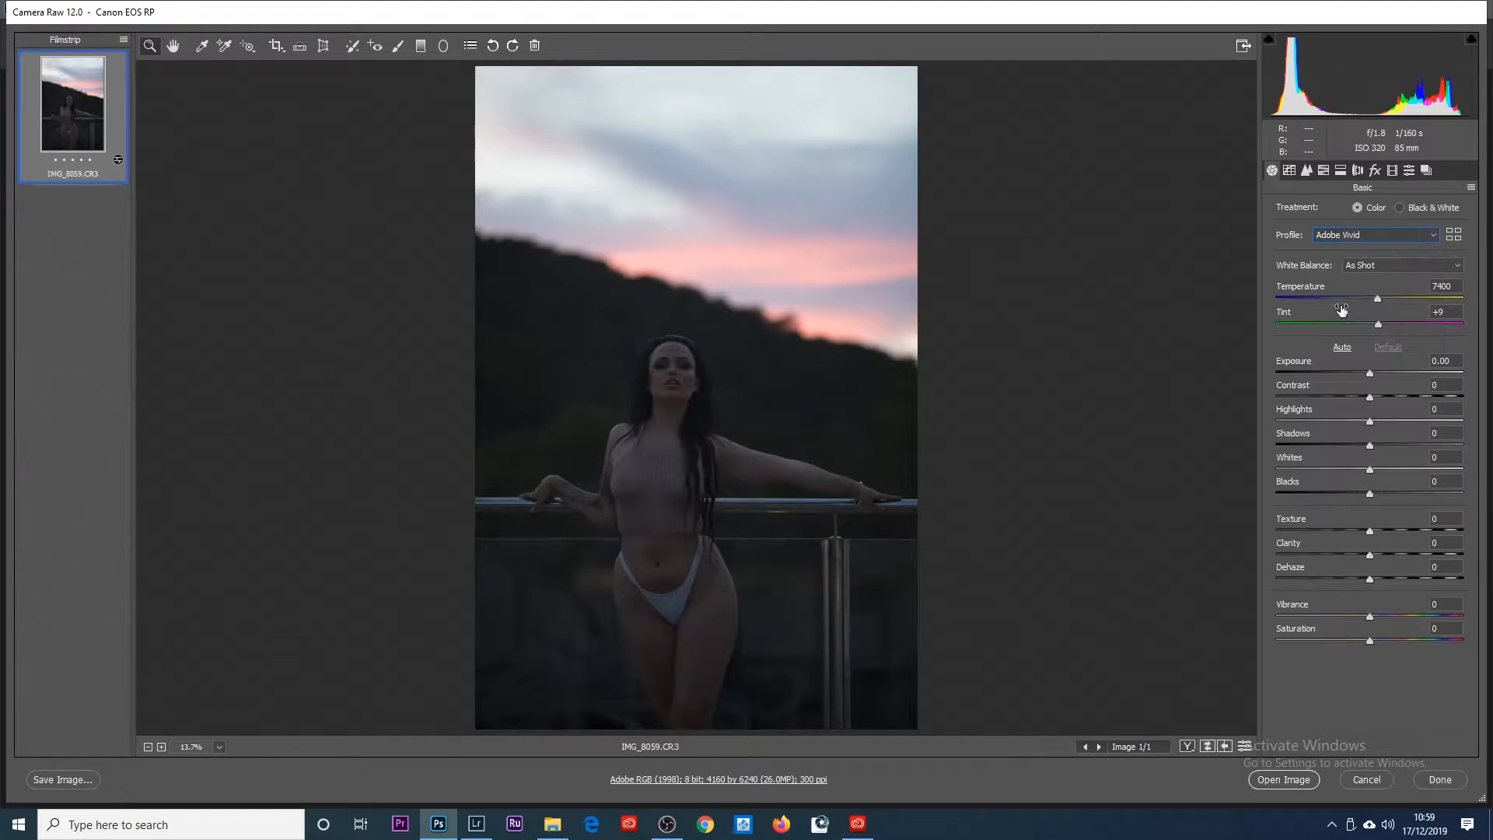
Step: Try the Vintage 09, Vintage 08, Vintage 04 and Vintage 01 profiles on the photo
left_click(1354, 240)
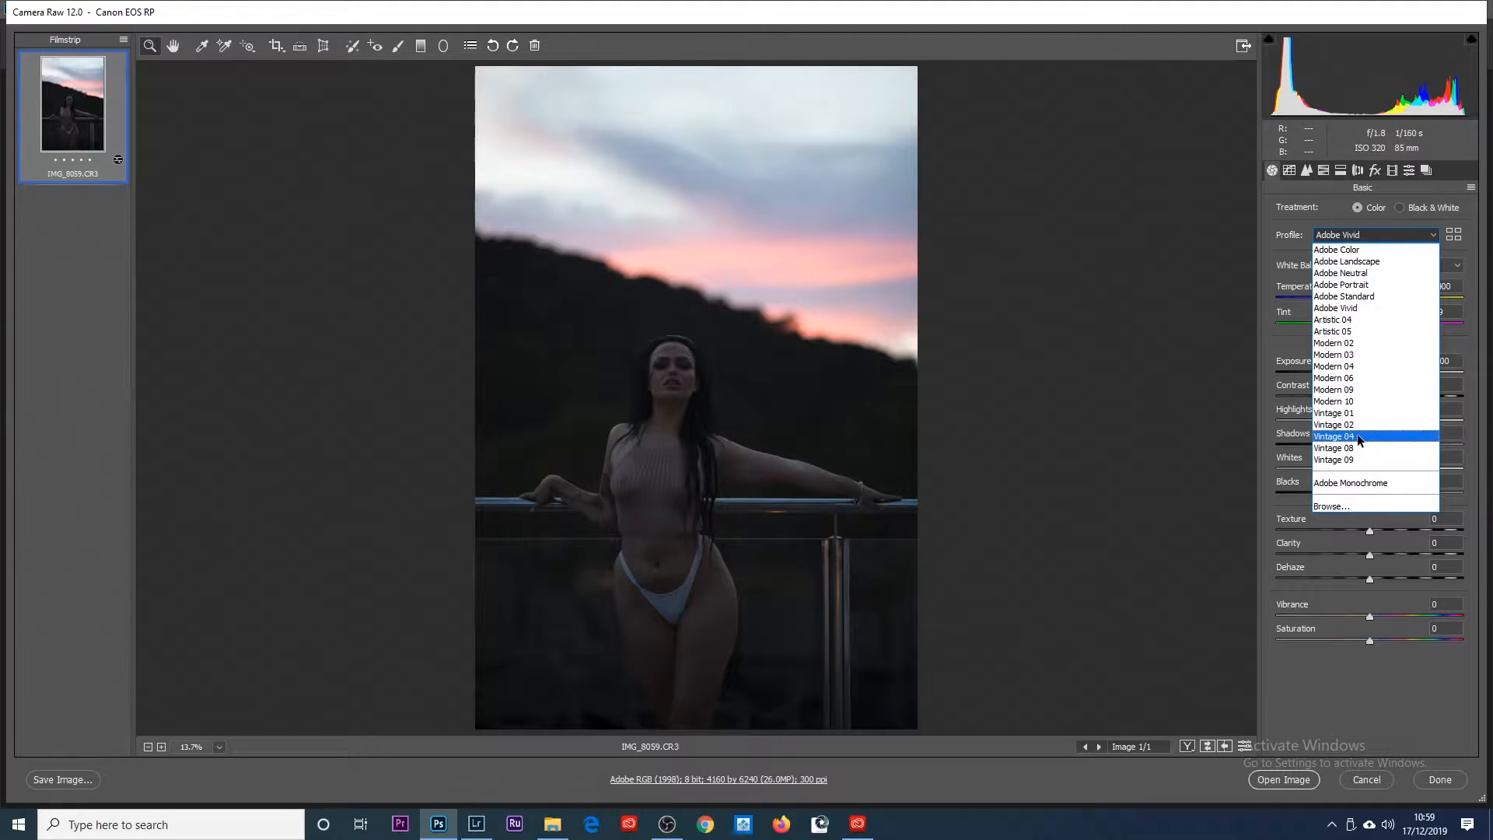
left_click(1340, 461)
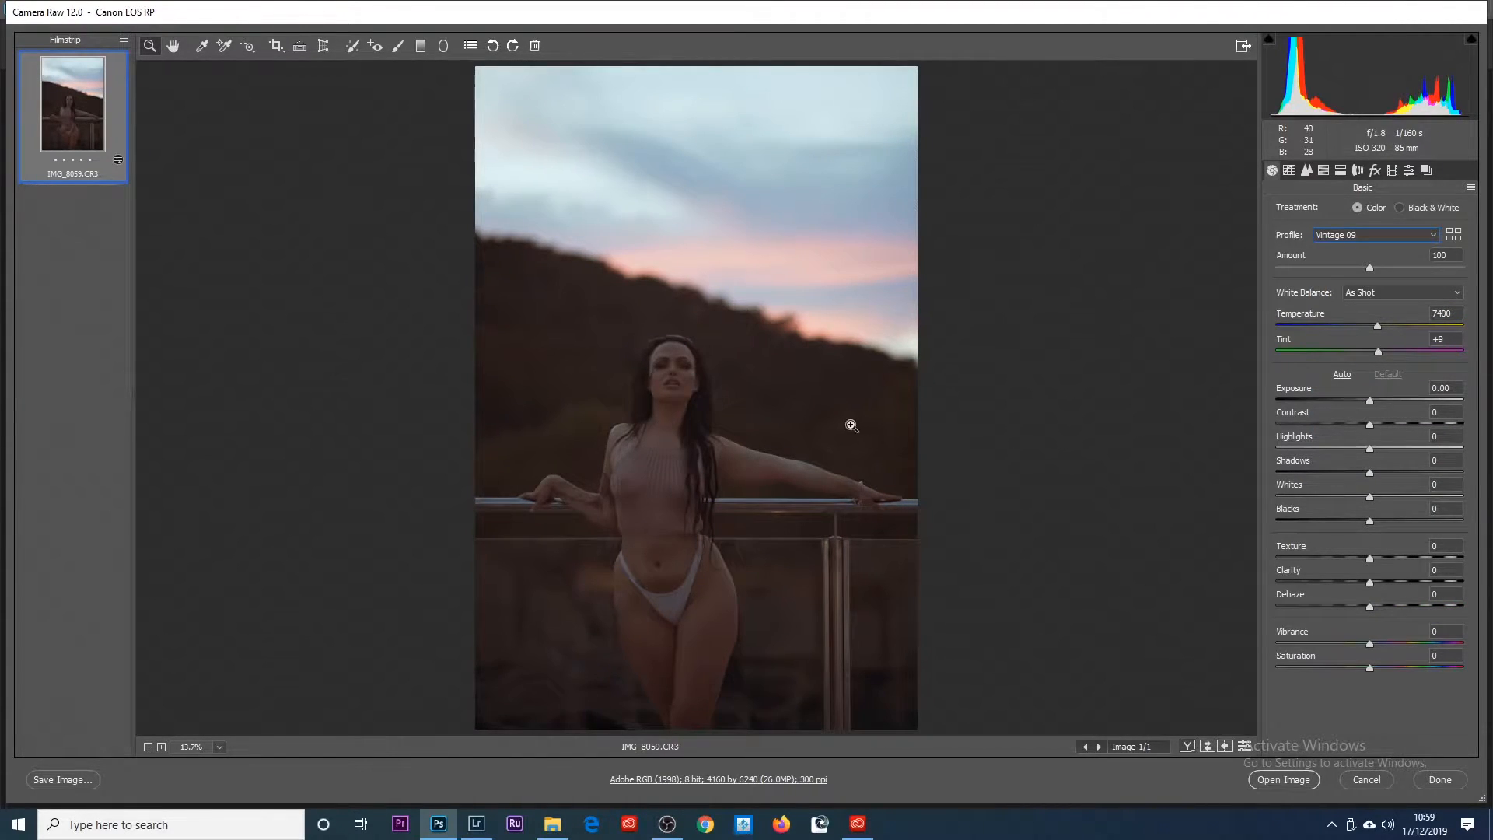
left_click(1348, 237)
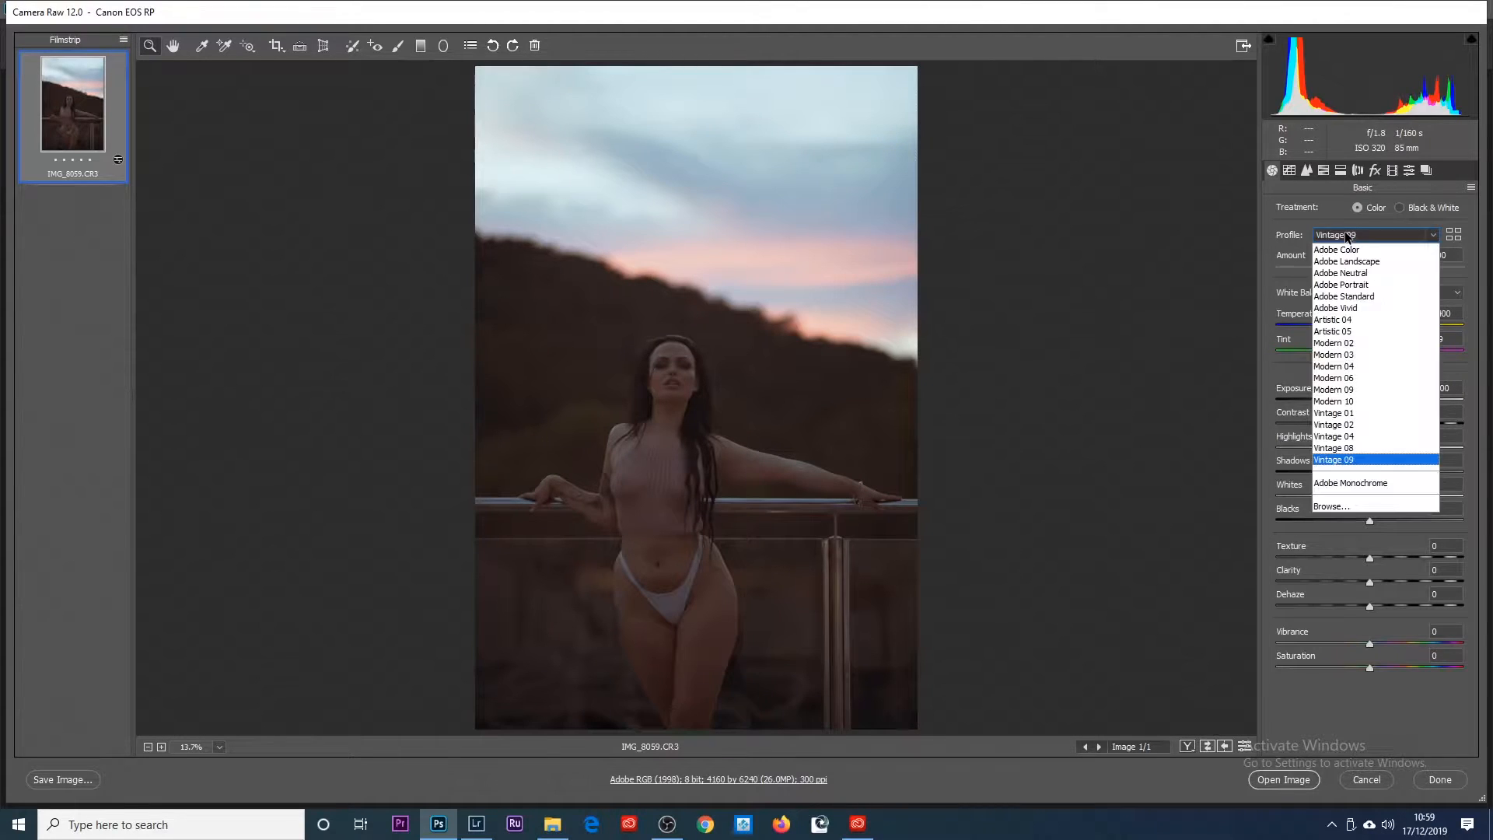
left_click(1320, 453)
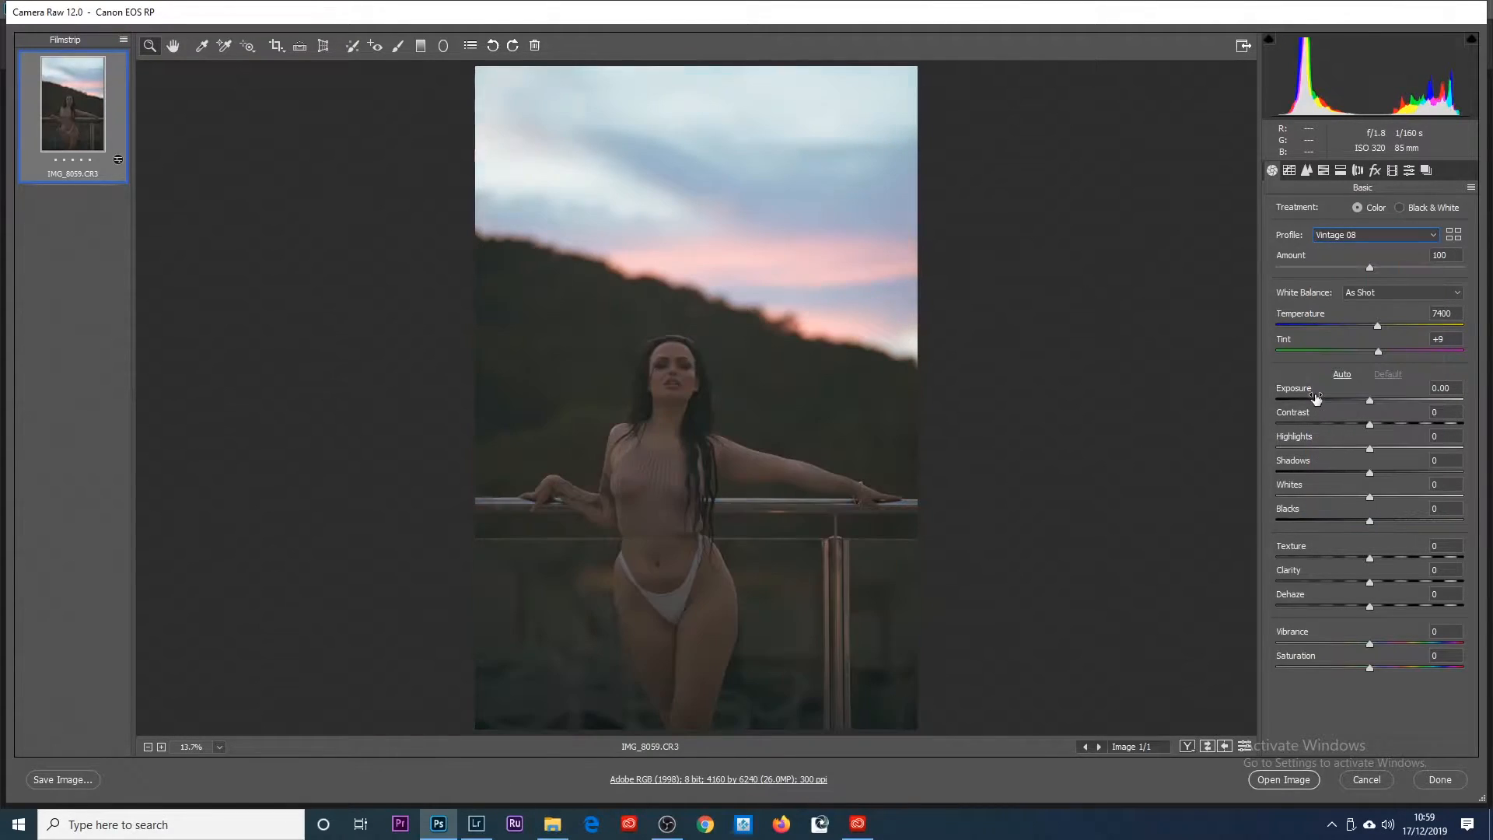
left_click(1373, 237)
left_click(1348, 437)
left_click(1348, 237)
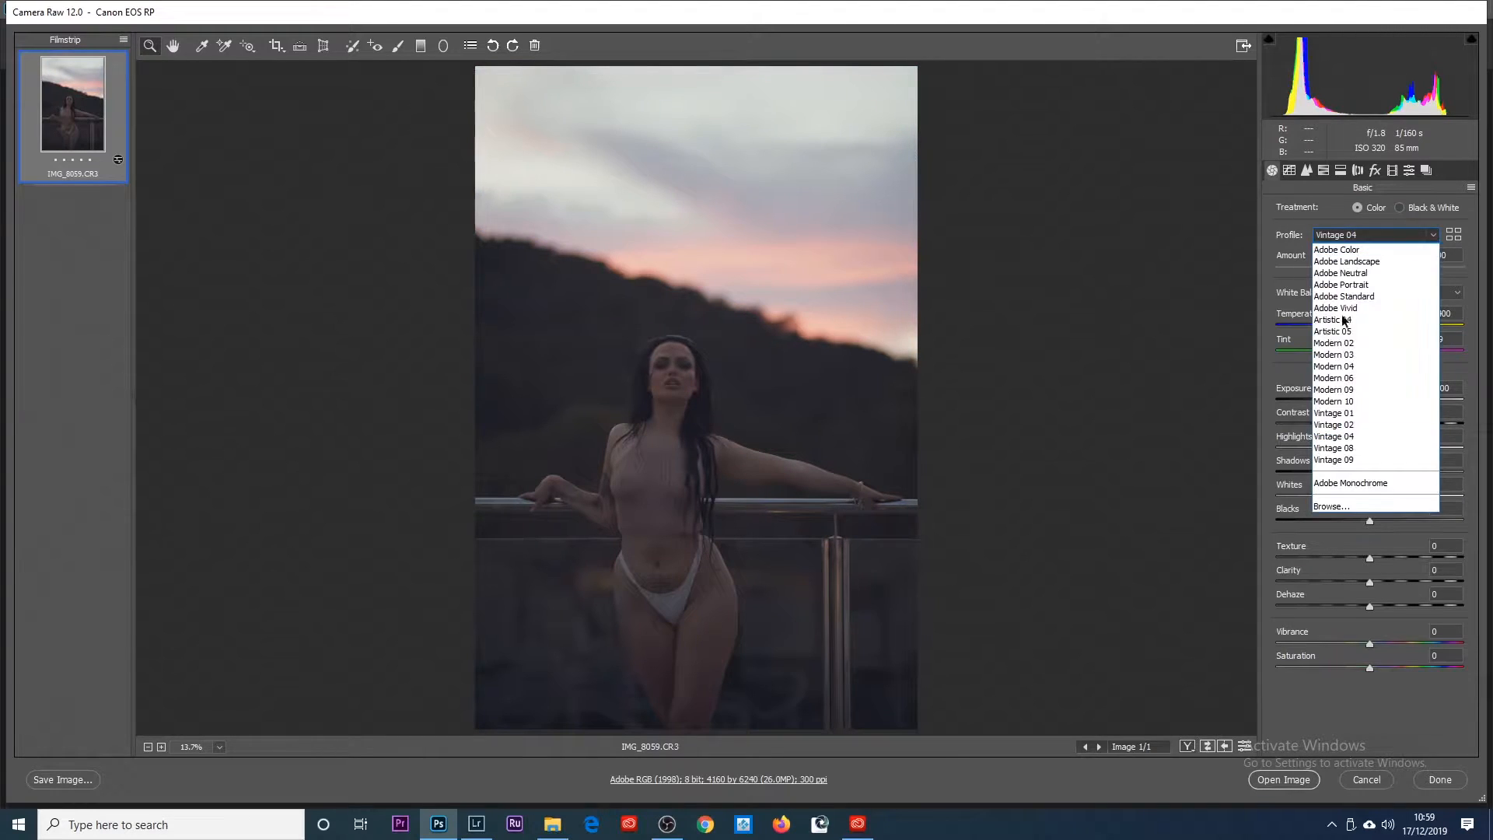
left_click(1348, 414)
Step: Compare the Adobe Vivid profile, settle on Adobe Landscape, and lower Highlights to -67 to recover the sky
left_click(1375, 237)
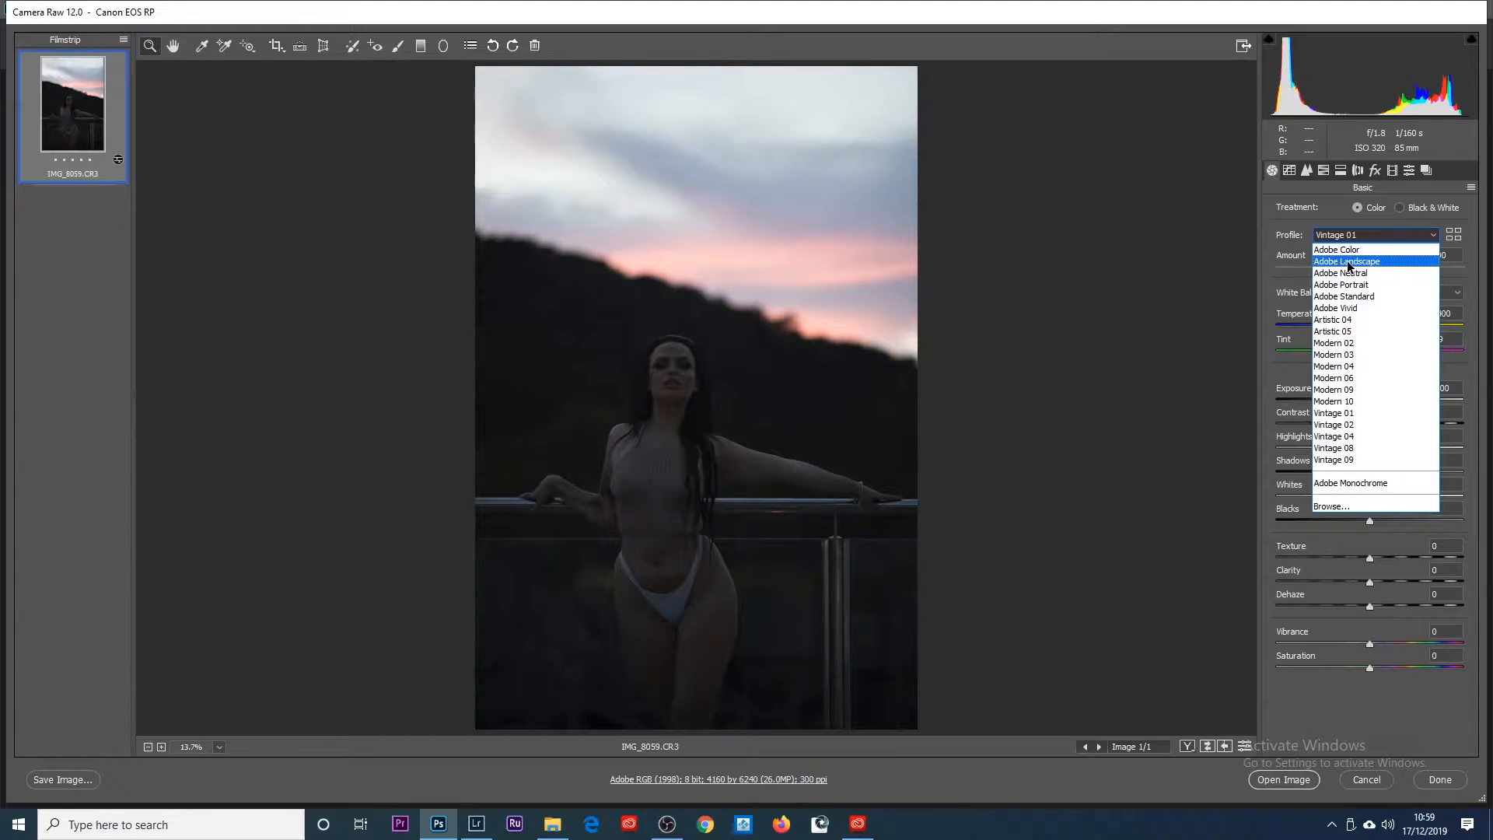
left_click(1341, 308)
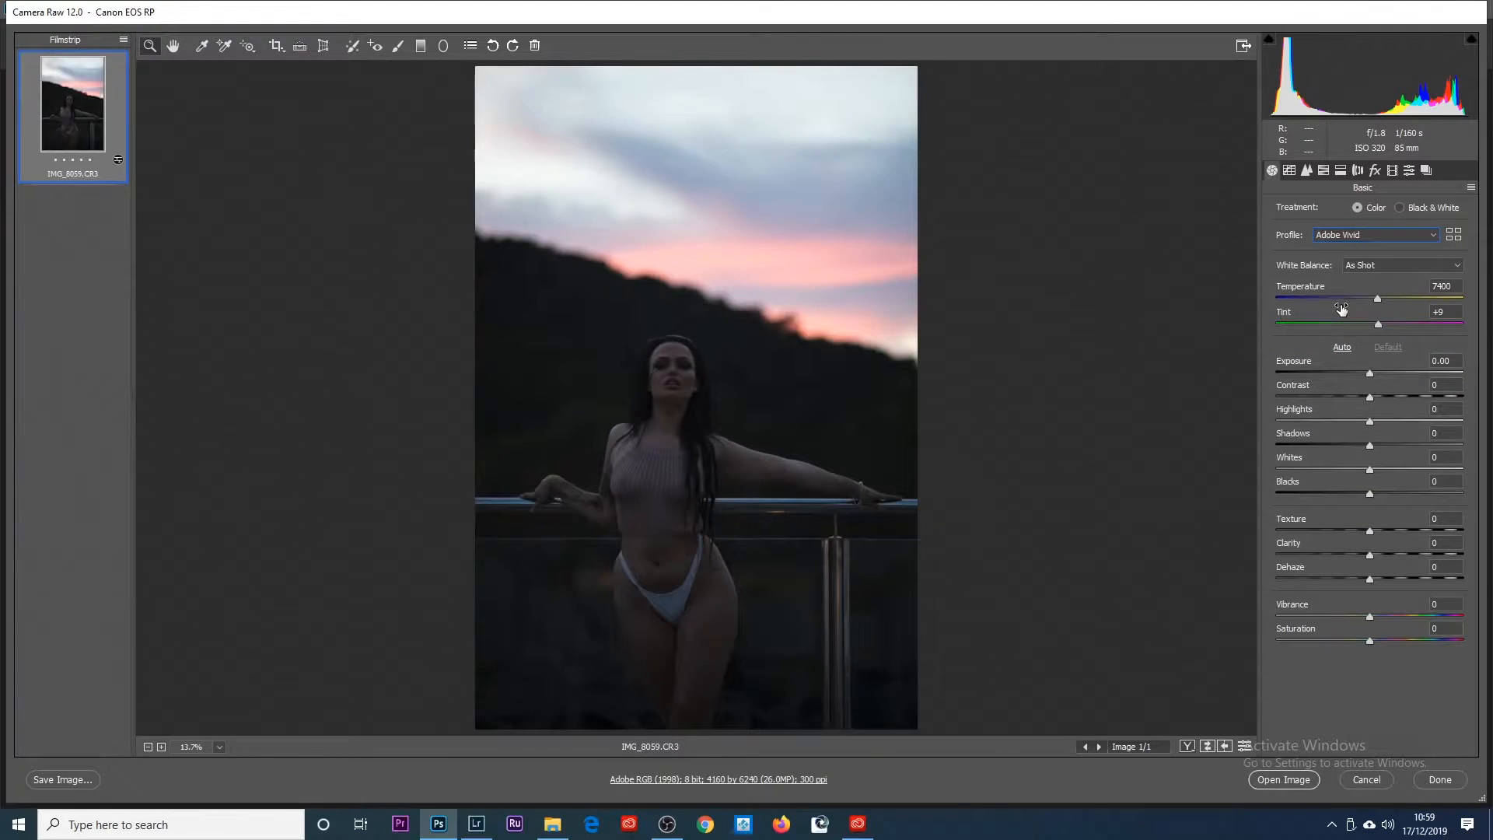
left_click(1357, 233)
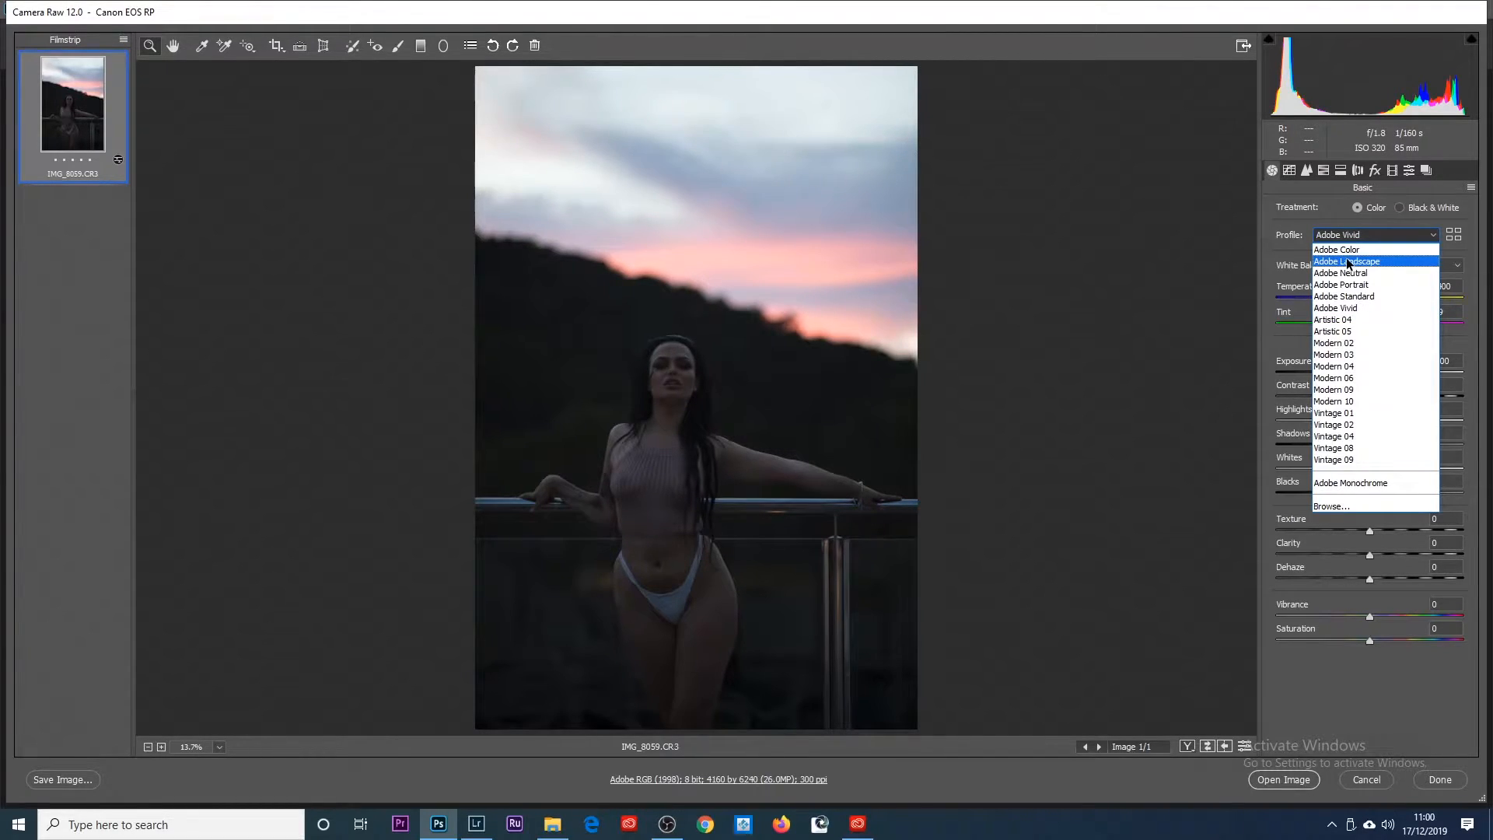
left_click(1349, 263)
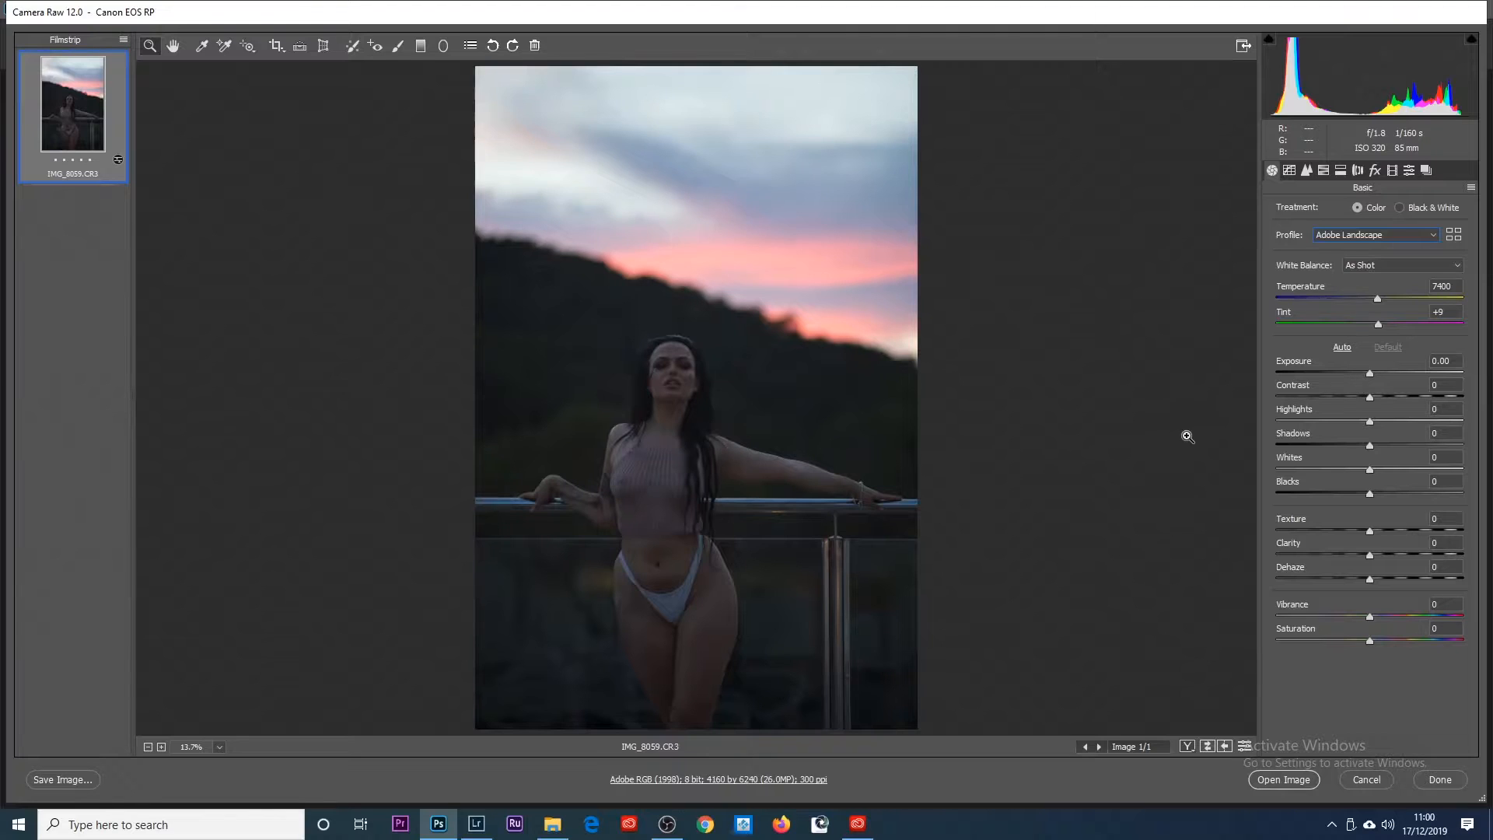
mouse_move(1370, 422)
left_mouse_down()
mouse_move(1300, 427)
mouse_move(1371, 427)
mouse_move(1315, 428)
mouse_move(1358, 427)
mouse_move(1323, 428)
mouse_move(1346, 427)
left_mouse_up()
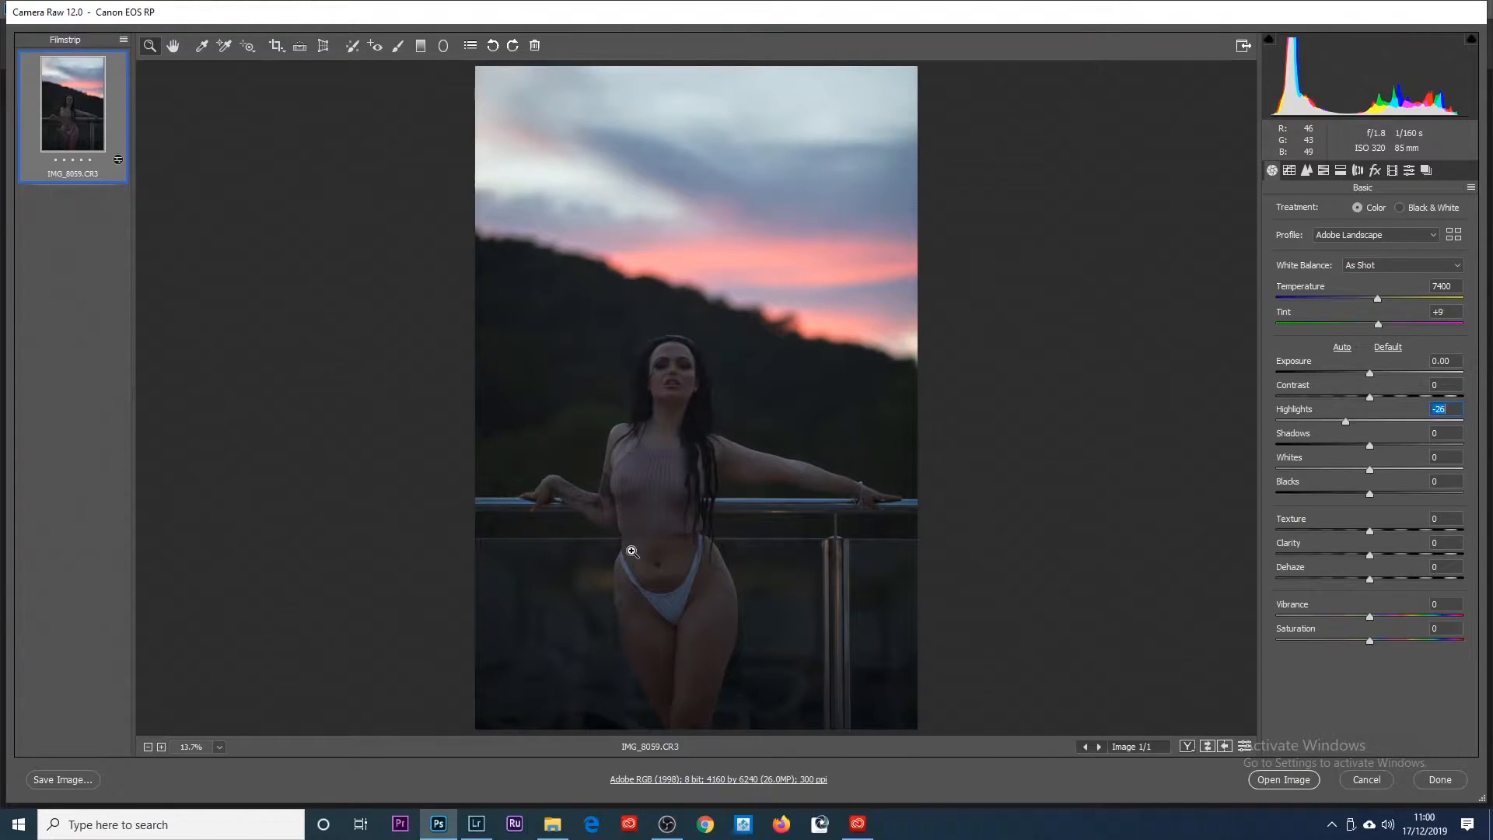
left_click_drag(1344, 427, 1306, 423)
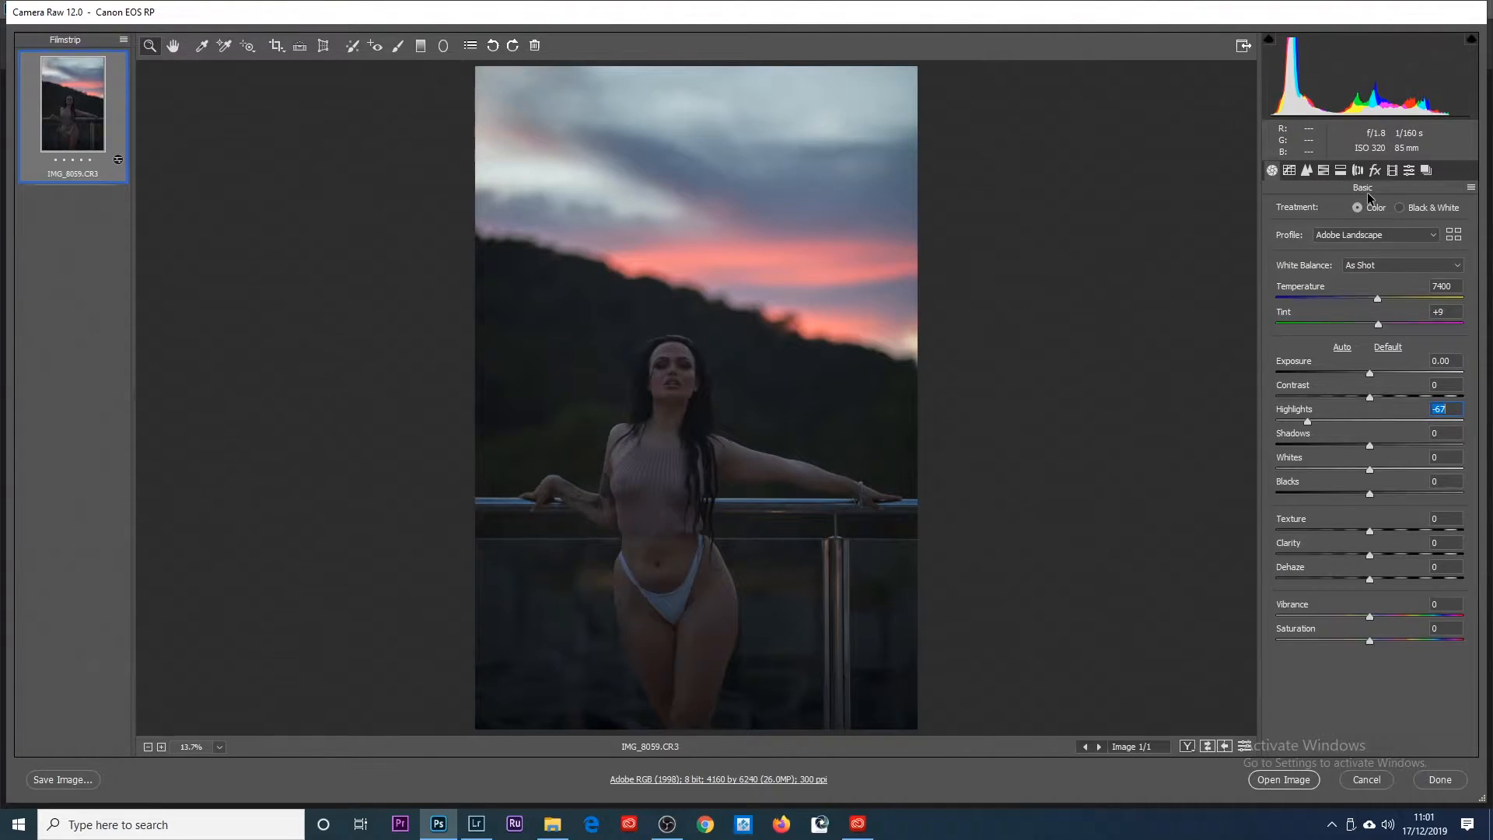
Step: Shift the hue of the Greens strongly towards aqua in the HSL adjustments, then return to the basic adjustments
left_click(1325, 172)
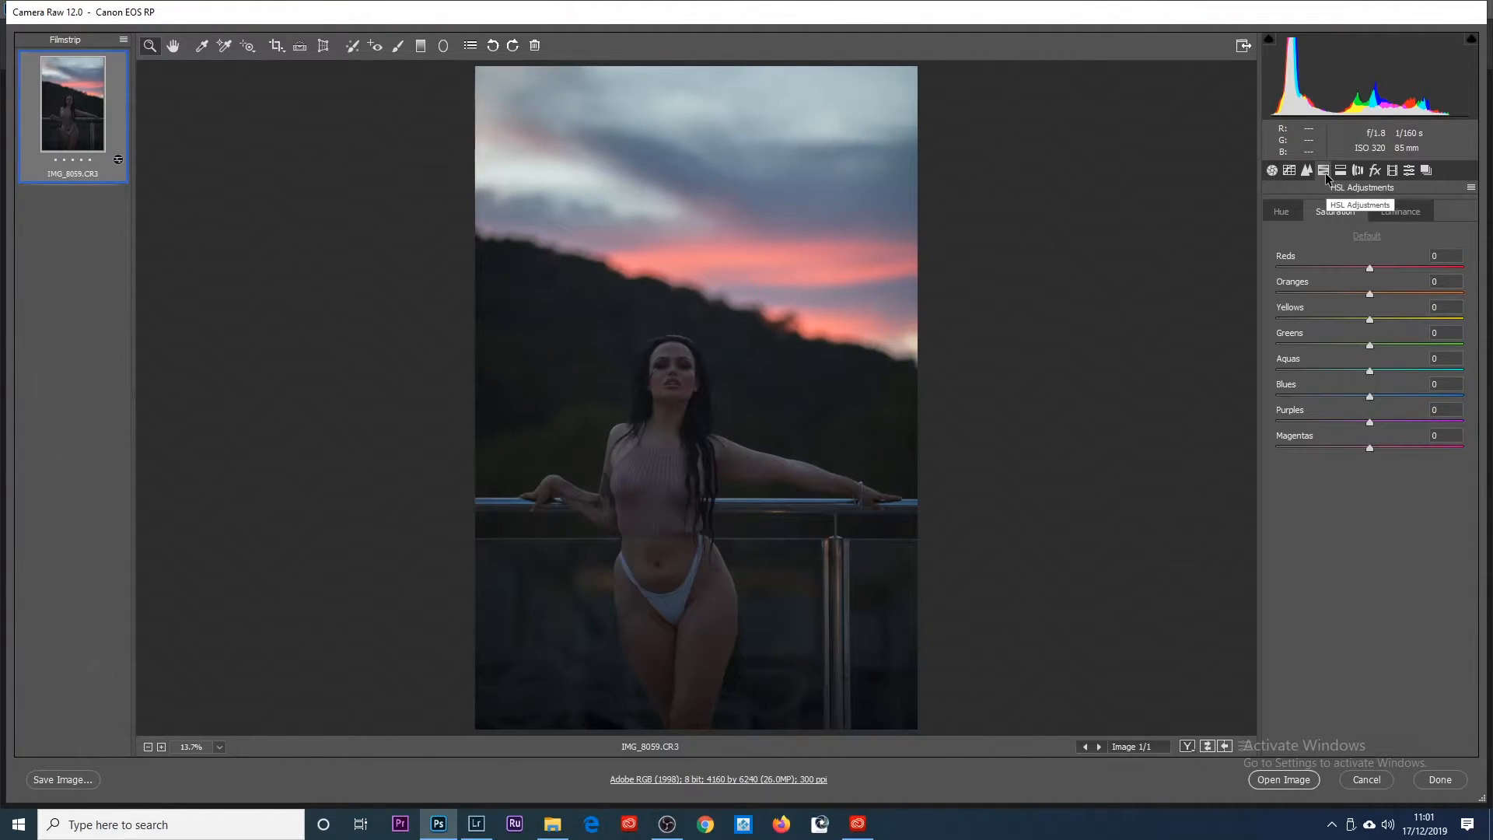
left_click(1289, 213)
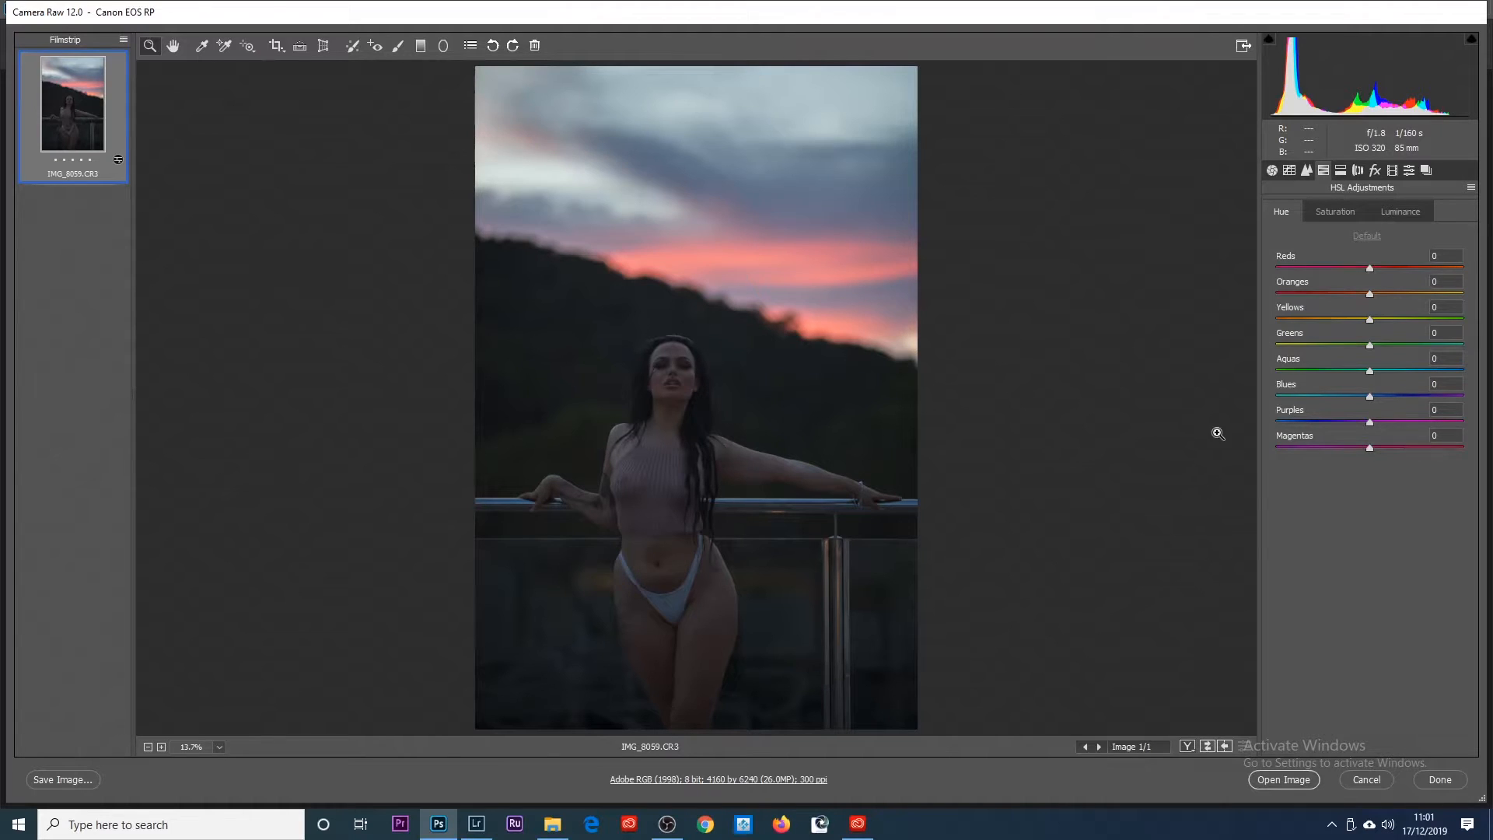
left_click_drag(1371, 348, 1443, 345)
left_click(1274, 170)
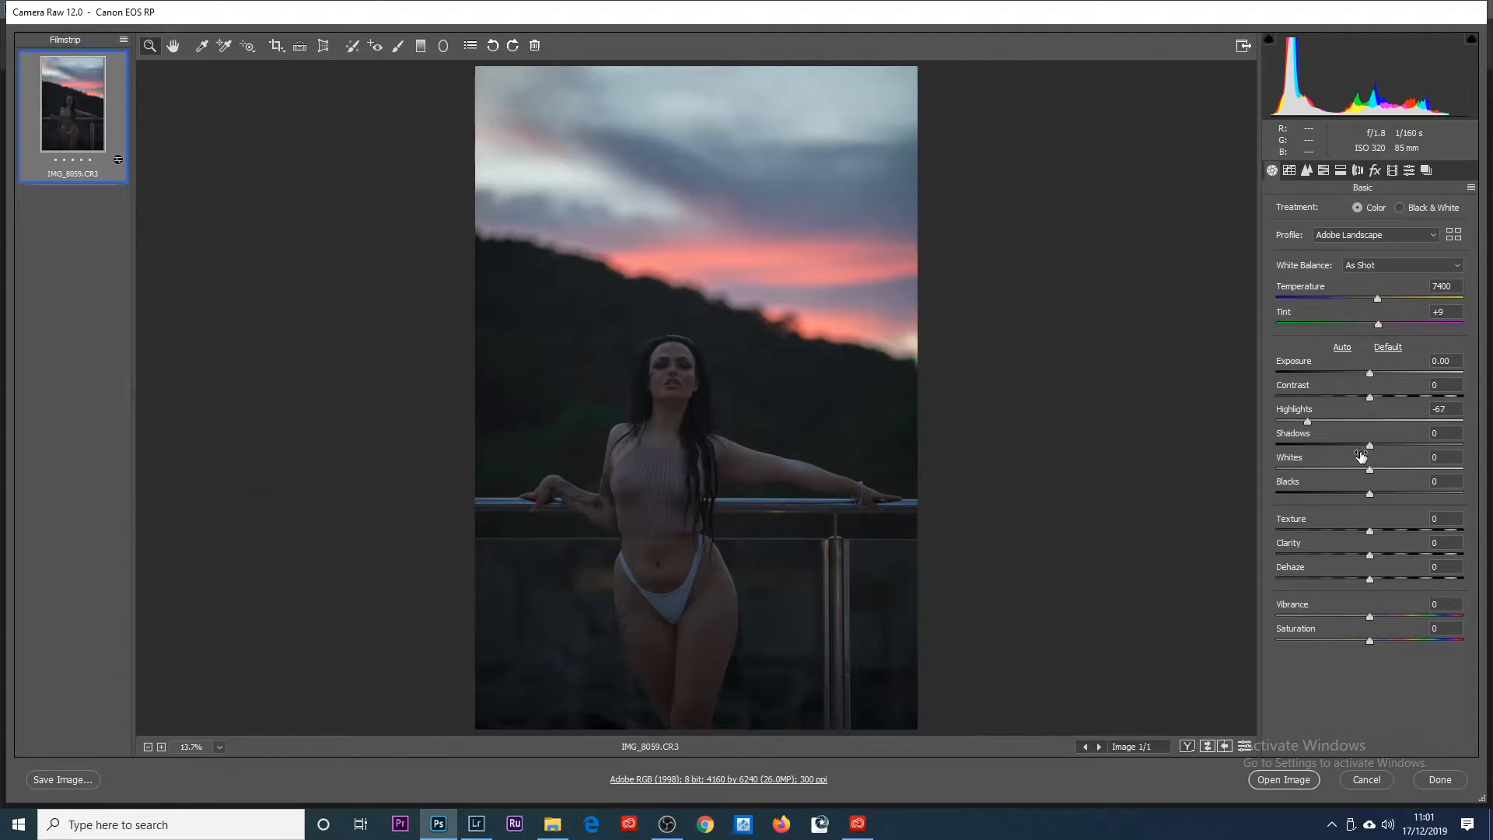
Step: Try an Exposure of +0.25, reset it to 0.00, and reduce Contrast to -46
left_click_drag(1372, 375, 1375, 377)
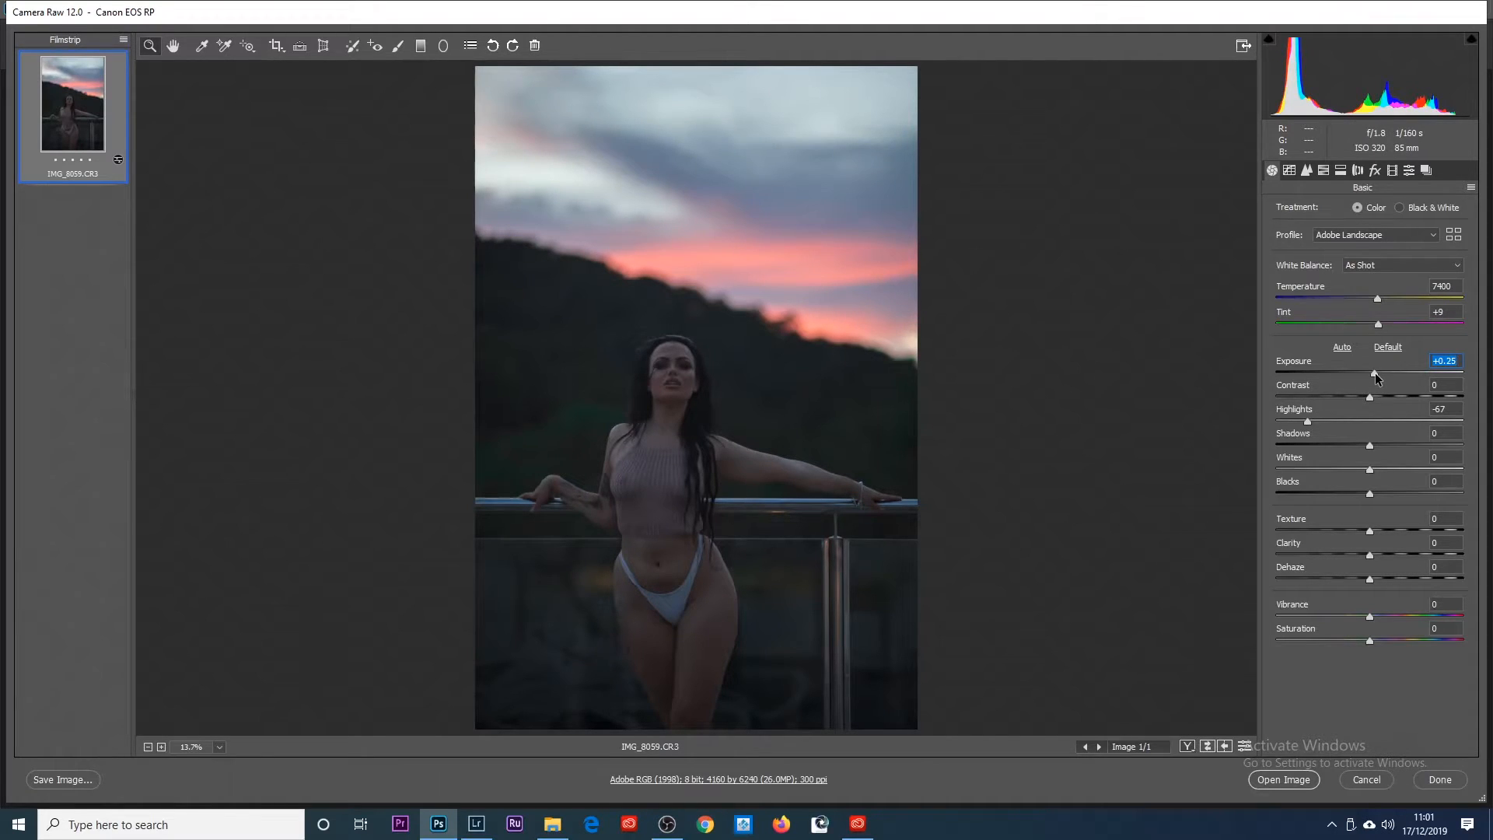
double_click(1375, 372)
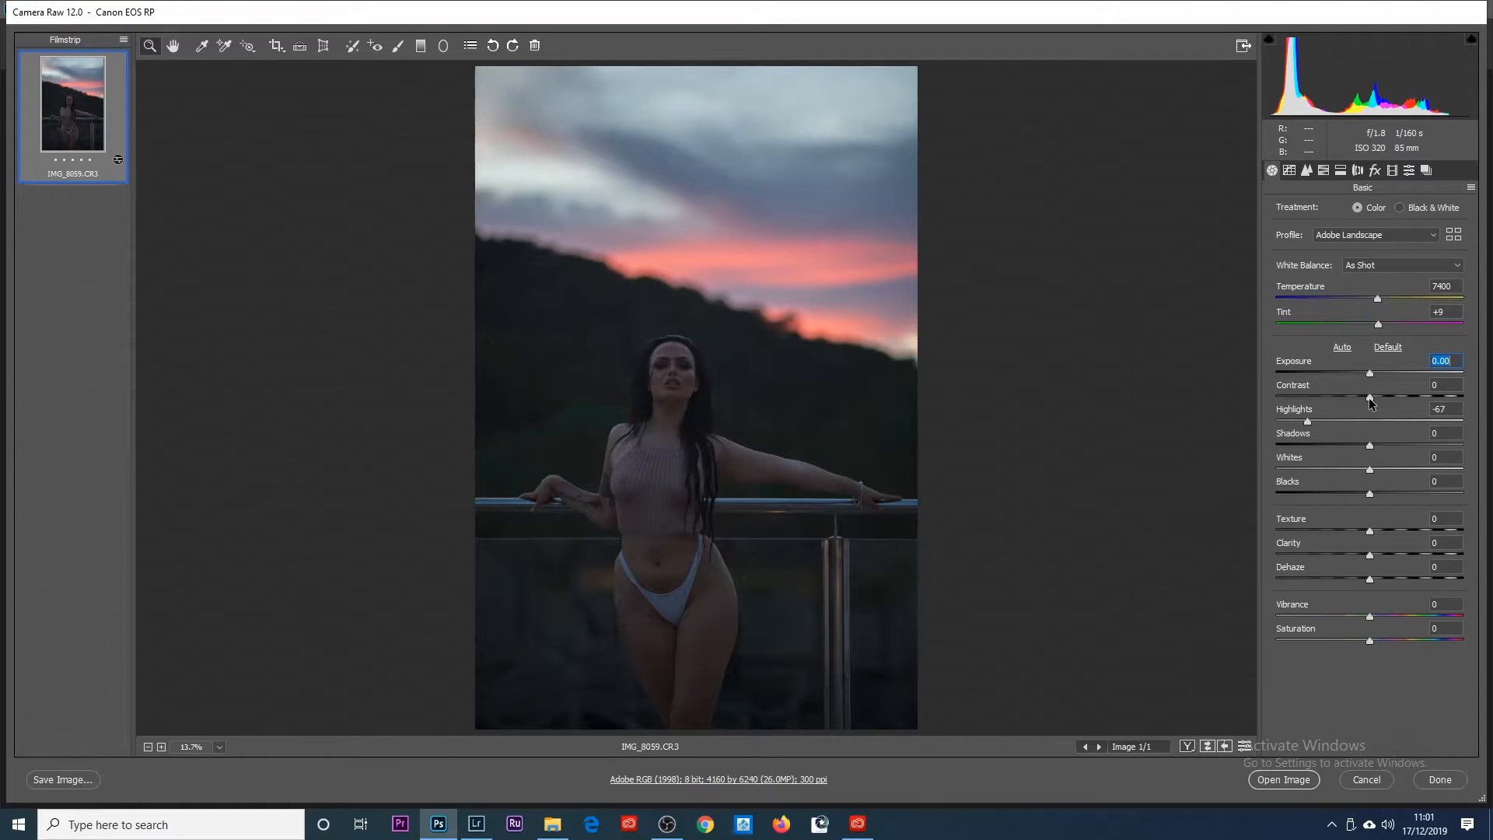
left_click_drag(1368, 399, 1326, 406)
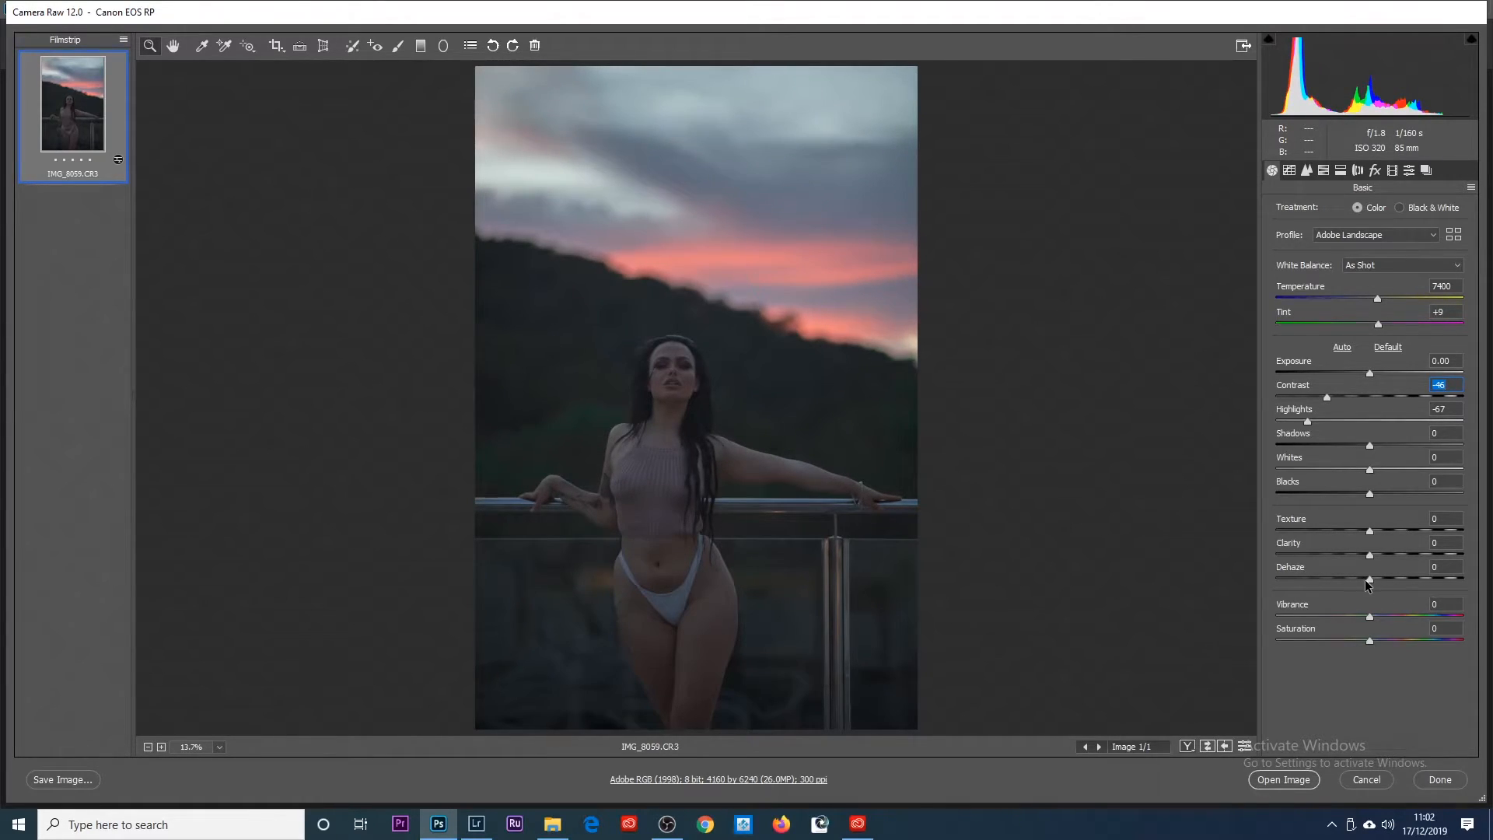
Step: Raise Dehaze to +18 to bring more depth into the sky
left_click_drag(1369, 580, 1385, 579)
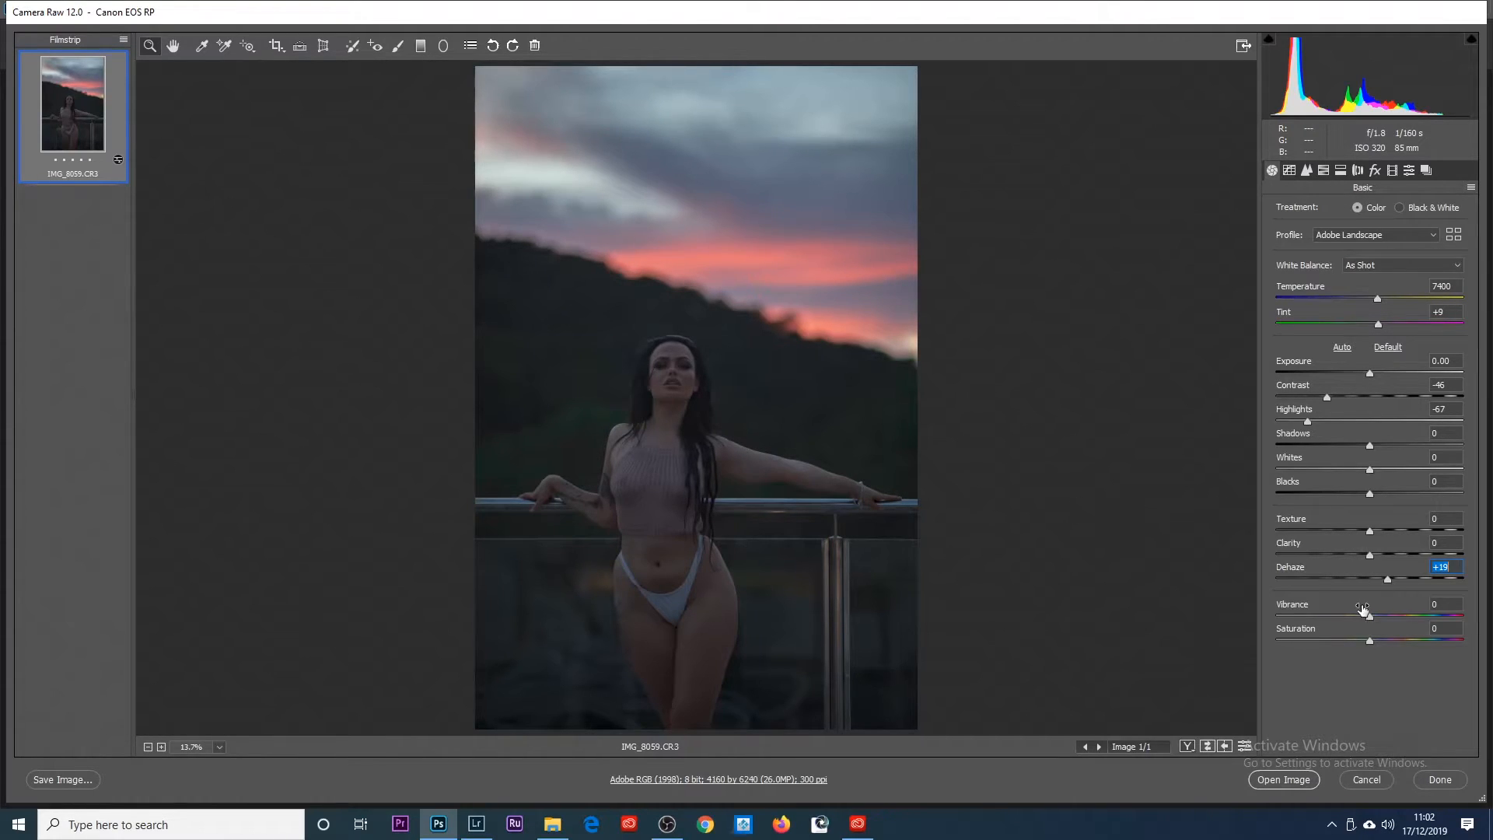
left_click_drag(1389, 578, 1386, 581)
left_click_drag(1388, 576, 1388, 580)
Step: Increase Clarity to +19 and Whites to +40
mouse_move(1371, 557)
left_mouse_down()
mouse_move(1397, 557)
mouse_move(1381, 557)
left_mouse_up()
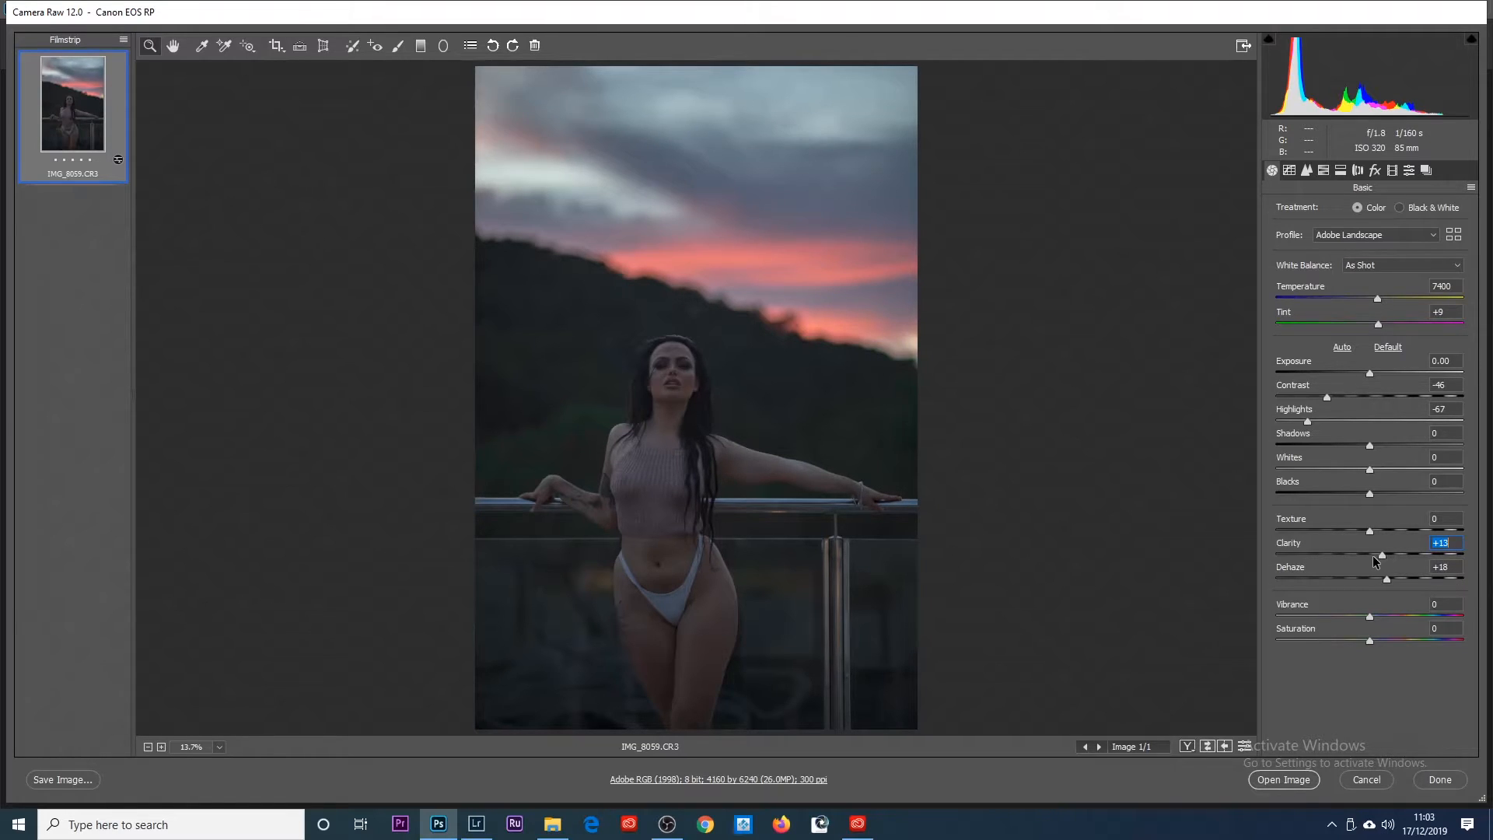
left_click_drag(1382, 557, 1386, 558)
left_click_drag(1369, 469, 1407, 474)
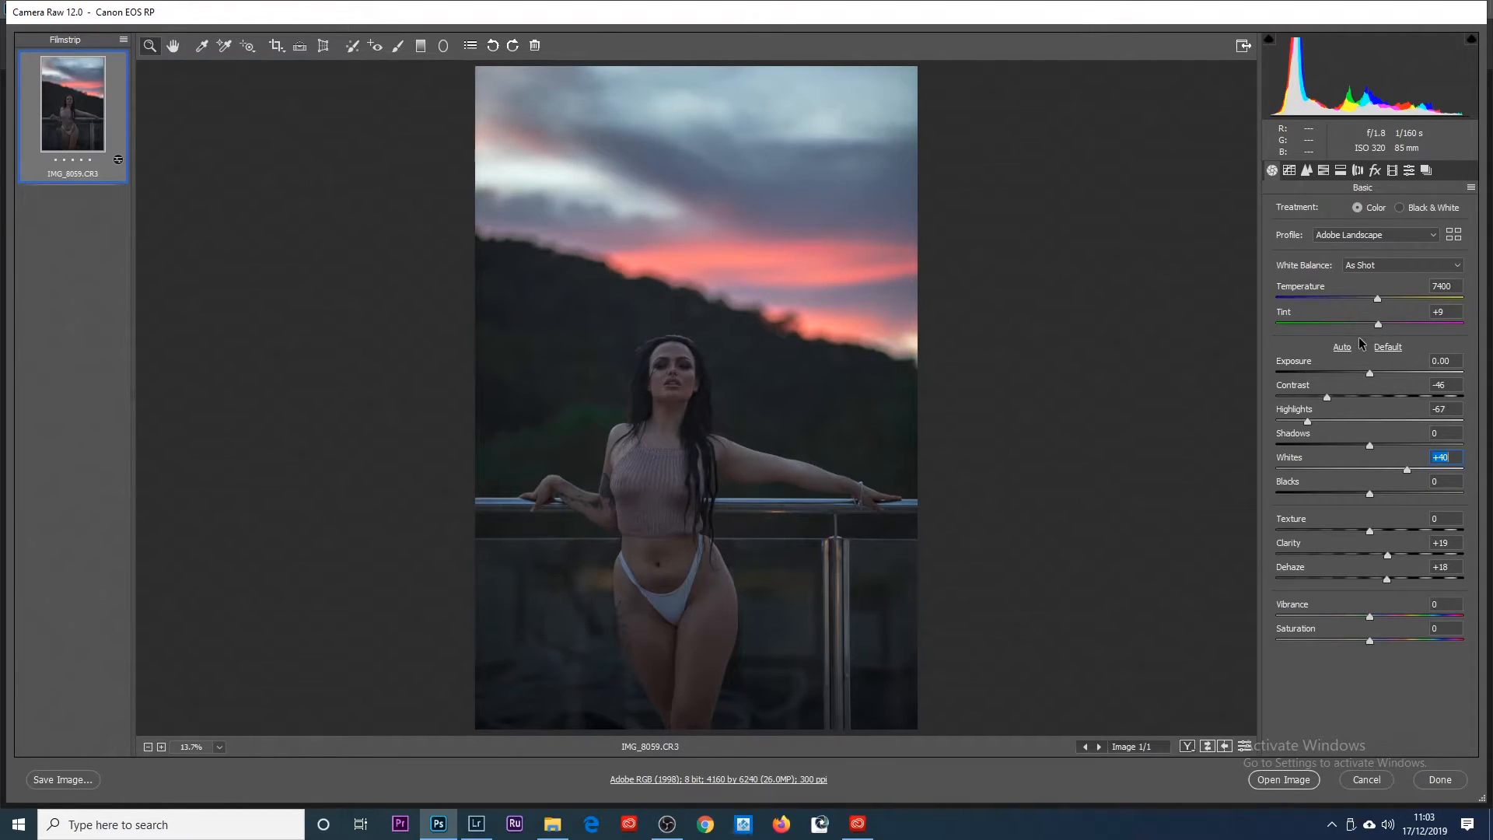
Step: Apply the Auto white balance, warm its Temperature to 9700, and raise Exposure to +0.15
left_click(1354, 267)
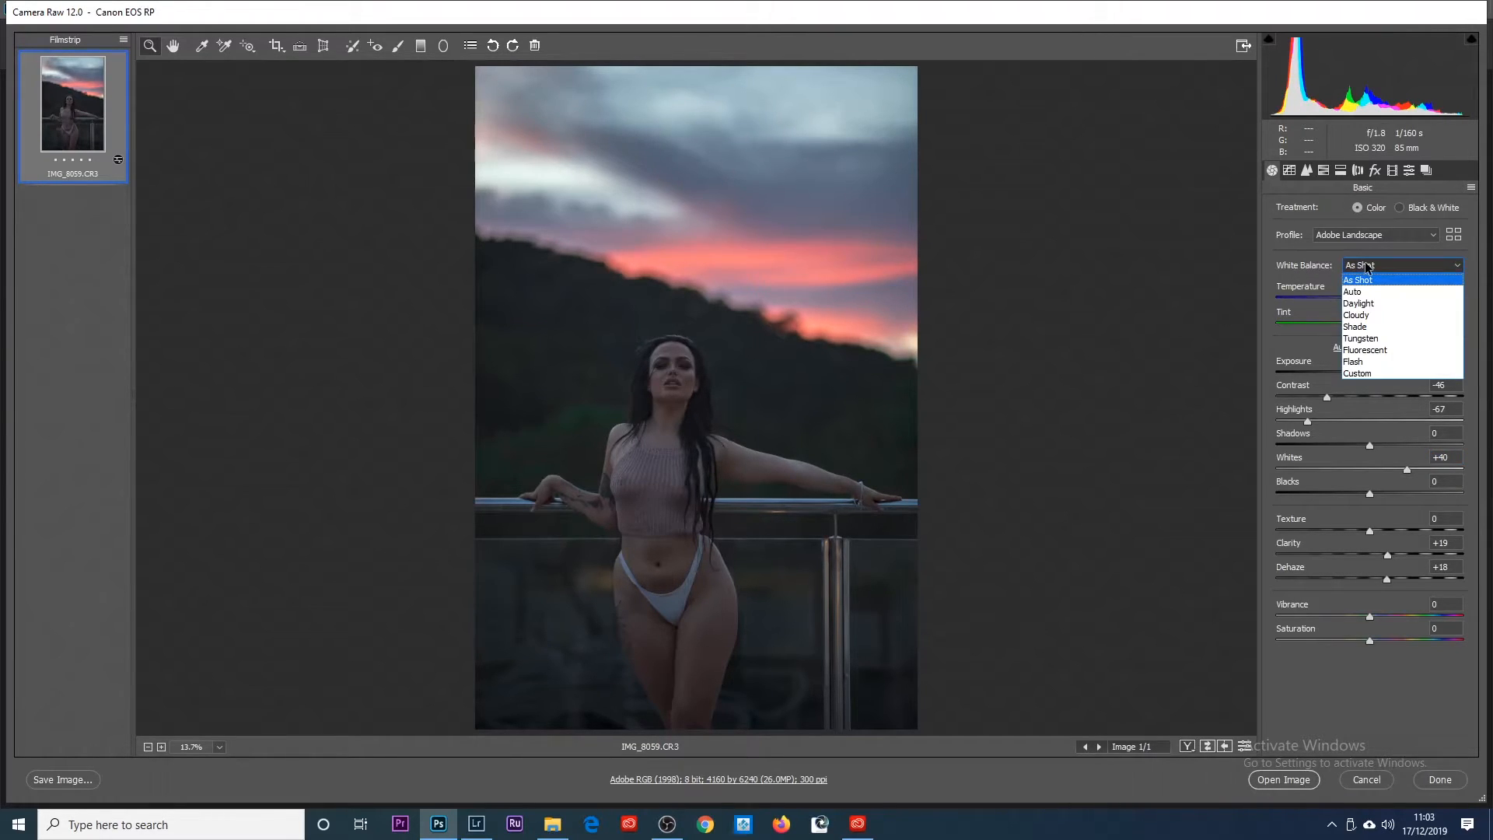
left_click(1354, 292)
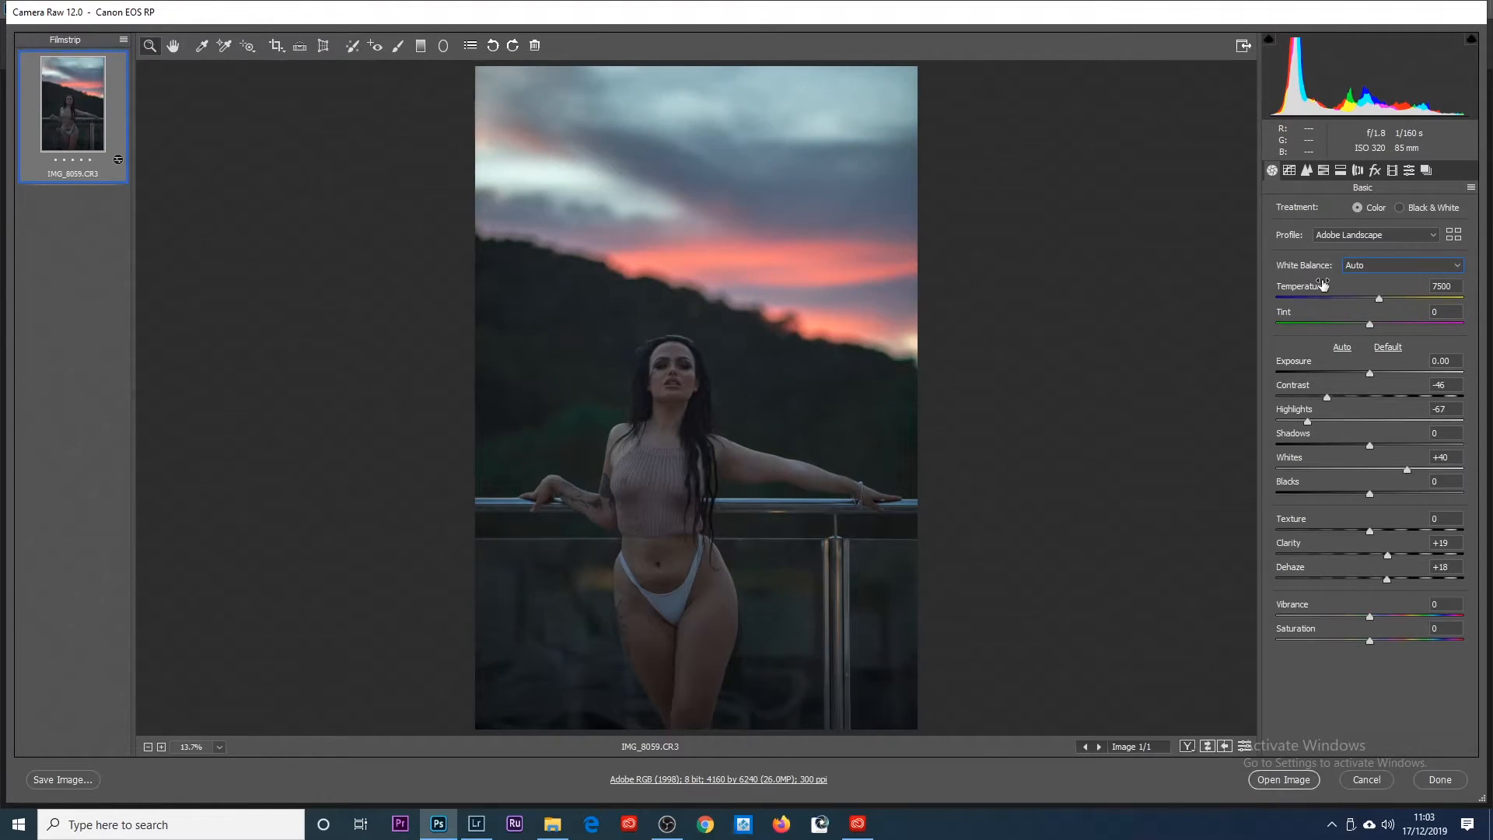
left_click(1378, 299)
left_click_drag(1385, 298, 1396, 301)
left_click_drag(1395, 297, 1394, 300)
left_click_drag(1378, 300, 1396, 302)
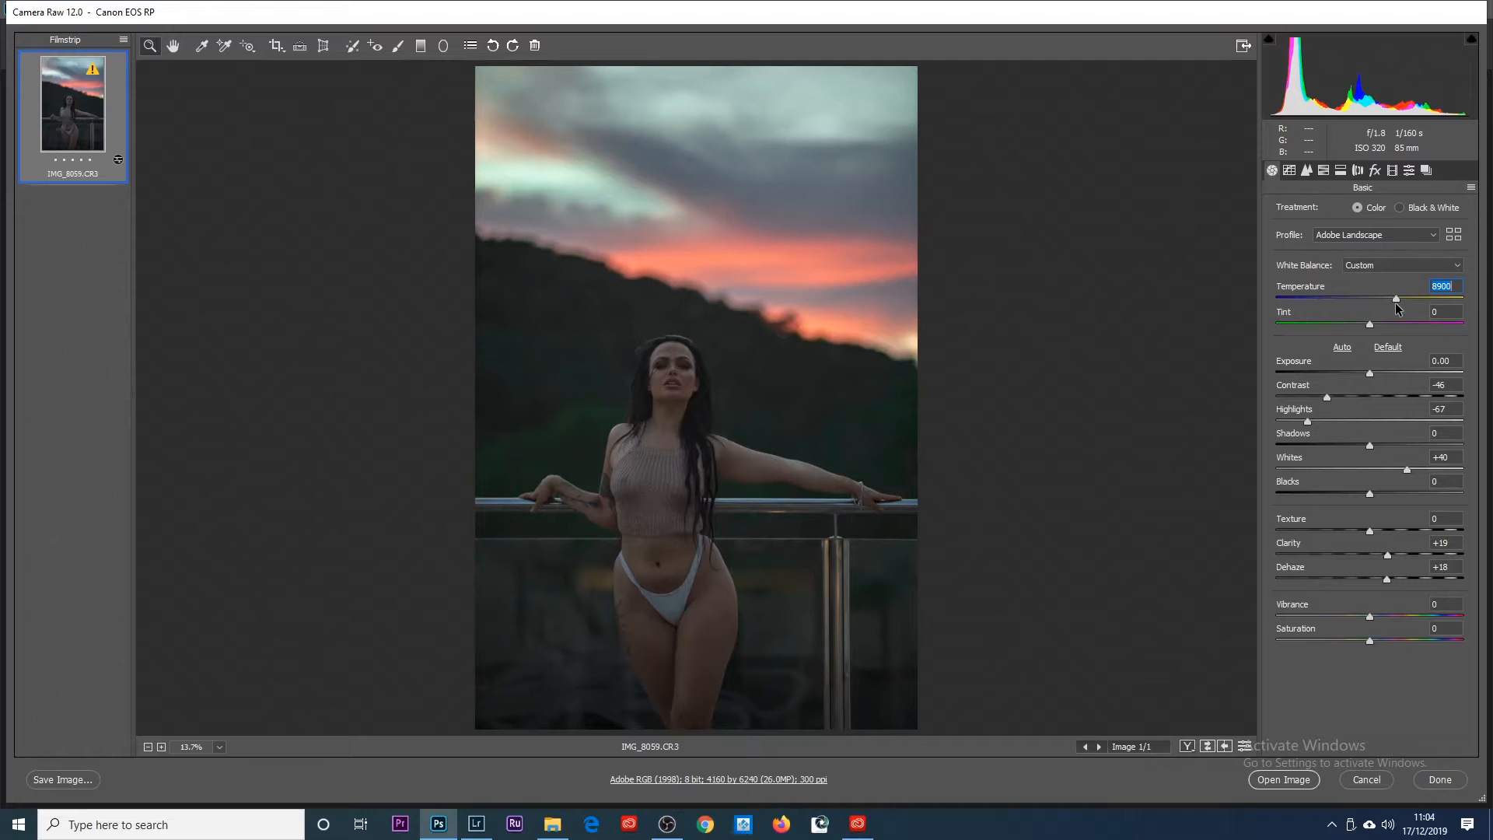
left_click_drag(1399, 304, 1396, 304)
left_click(1370, 375)
left_click_drag(1370, 375, 1374, 378)
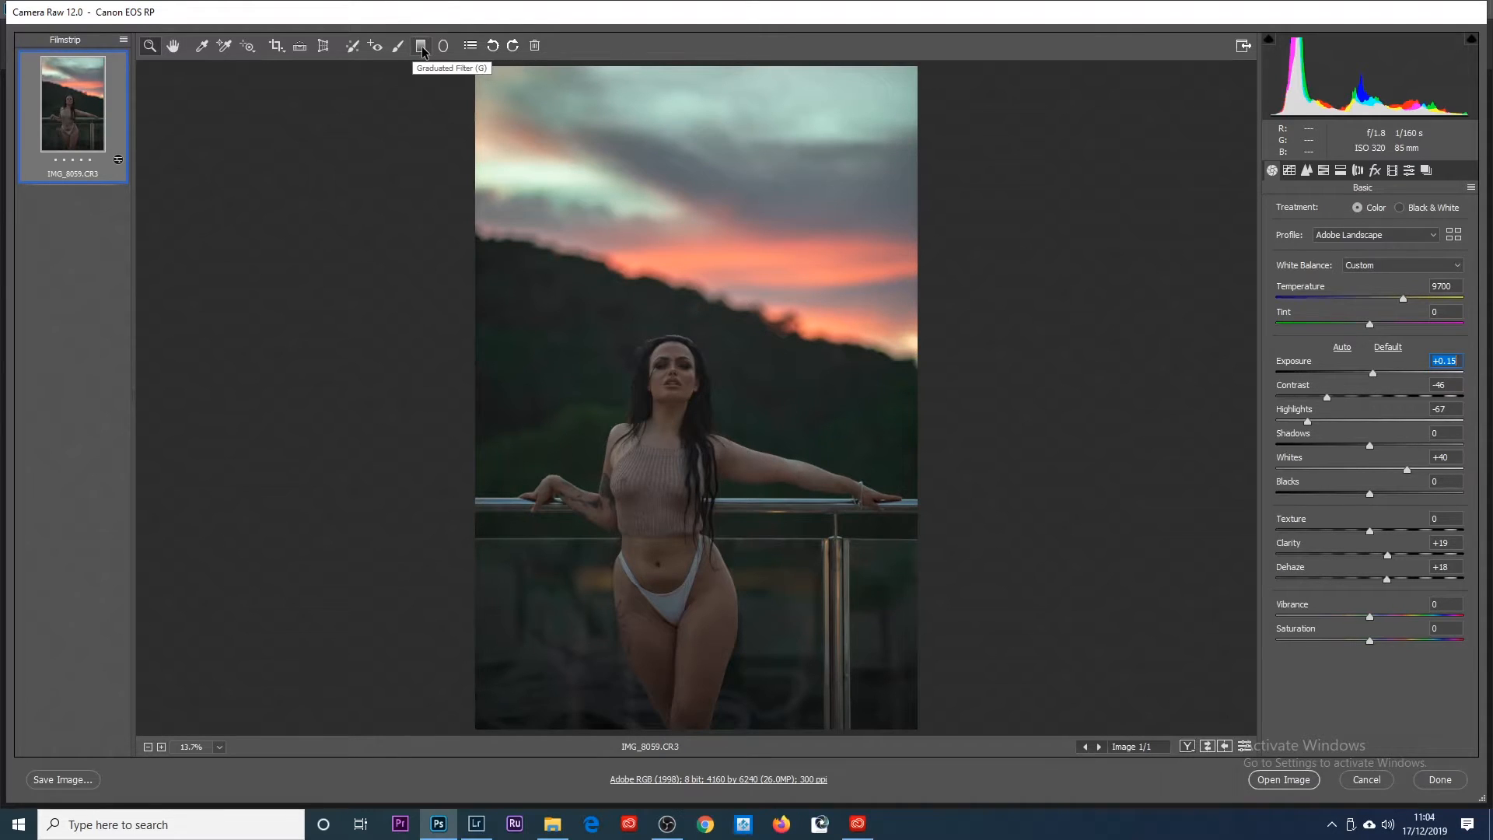
Step: Add a graduated filter with Texture at 0 over the sky and tilt it along the hillside ridge
left_click(420, 48)
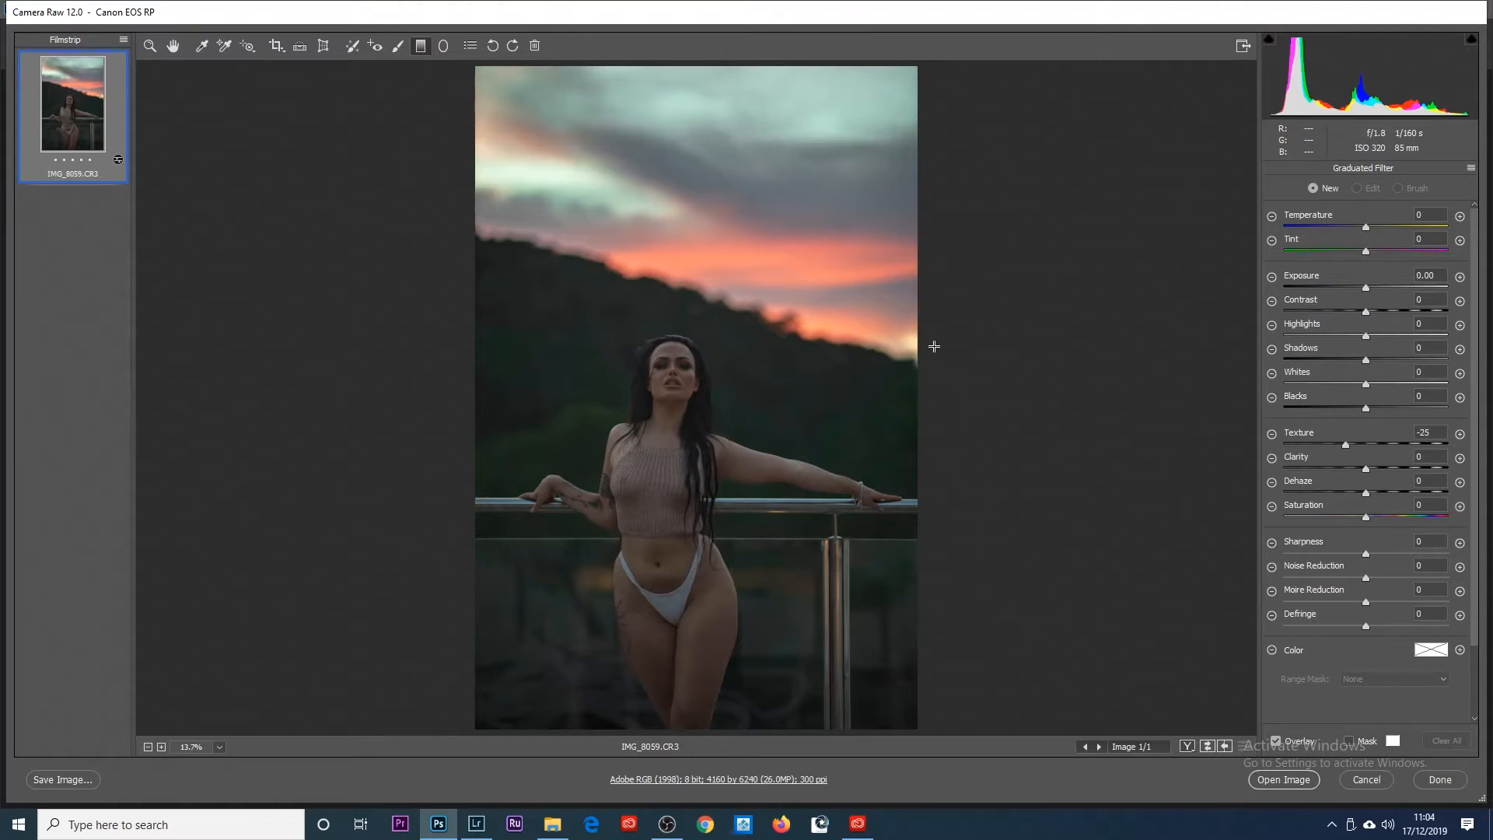
double_click(1346, 446)
left_click_drag(667, 83, 669, 177)
left_click_drag(667, 121, 667, 198)
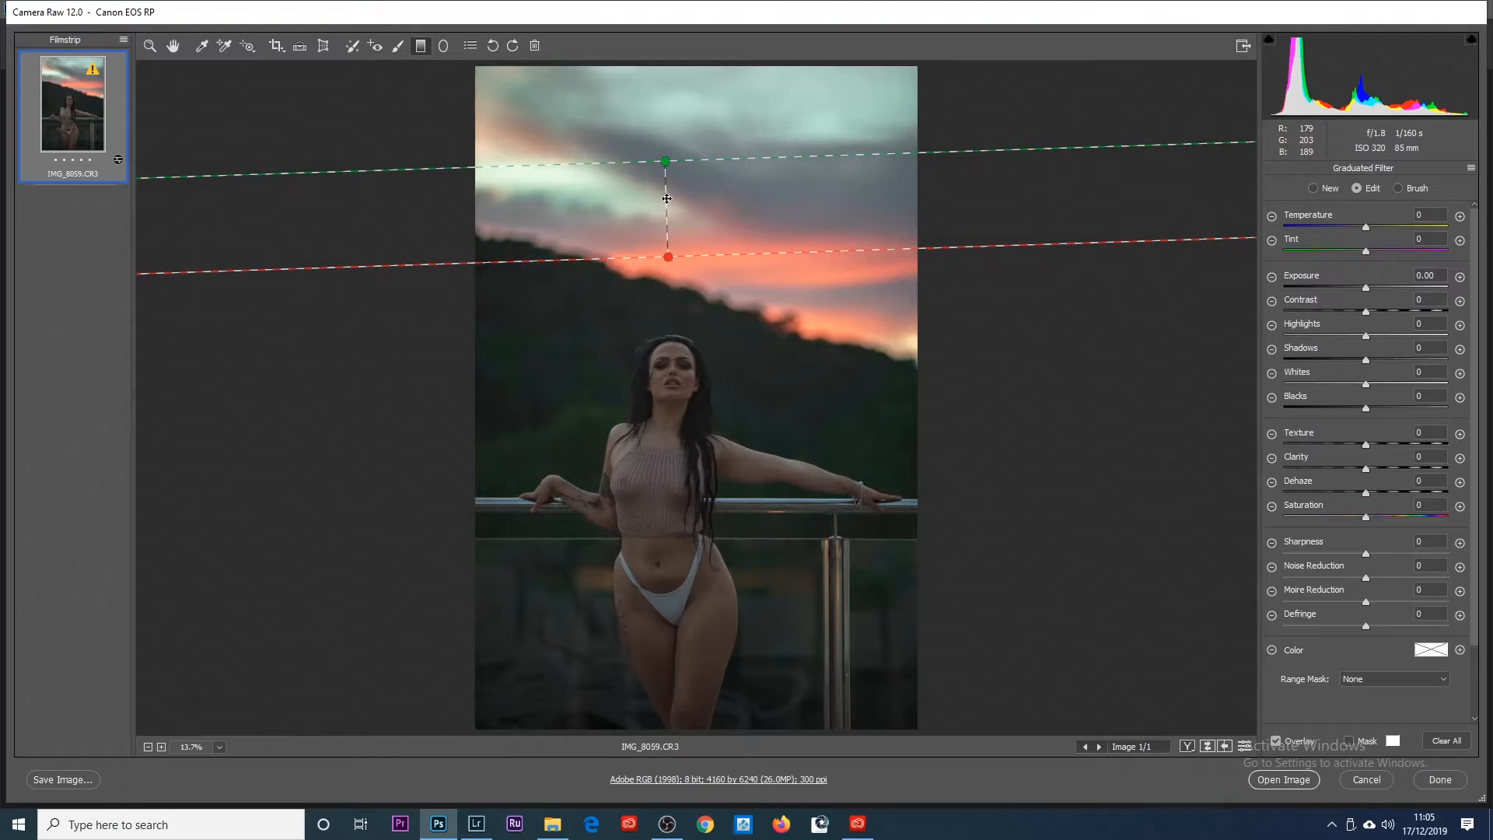
left_click_drag(1005, 149, 999, 257)
left_click_drag(667, 210, 670, 262)
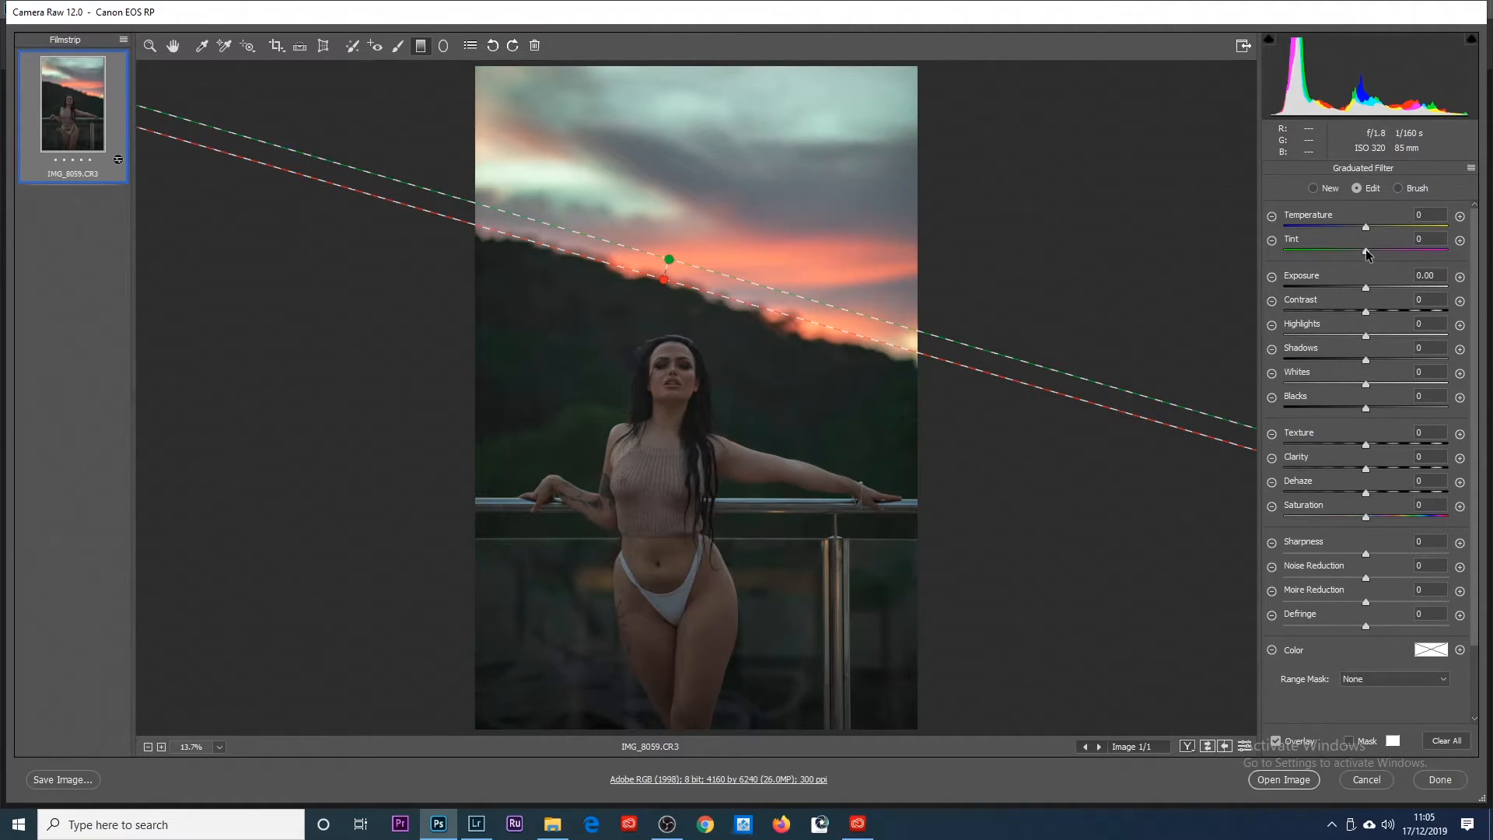
Step: Set the sky filter's Tint to +34, reset its Temperature to 0, and adjust its upper edge
mouse_move(1367, 253)
left_mouse_down()
mouse_move(1398, 253)
mouse_move(1368, 227)
left_mouse_up()
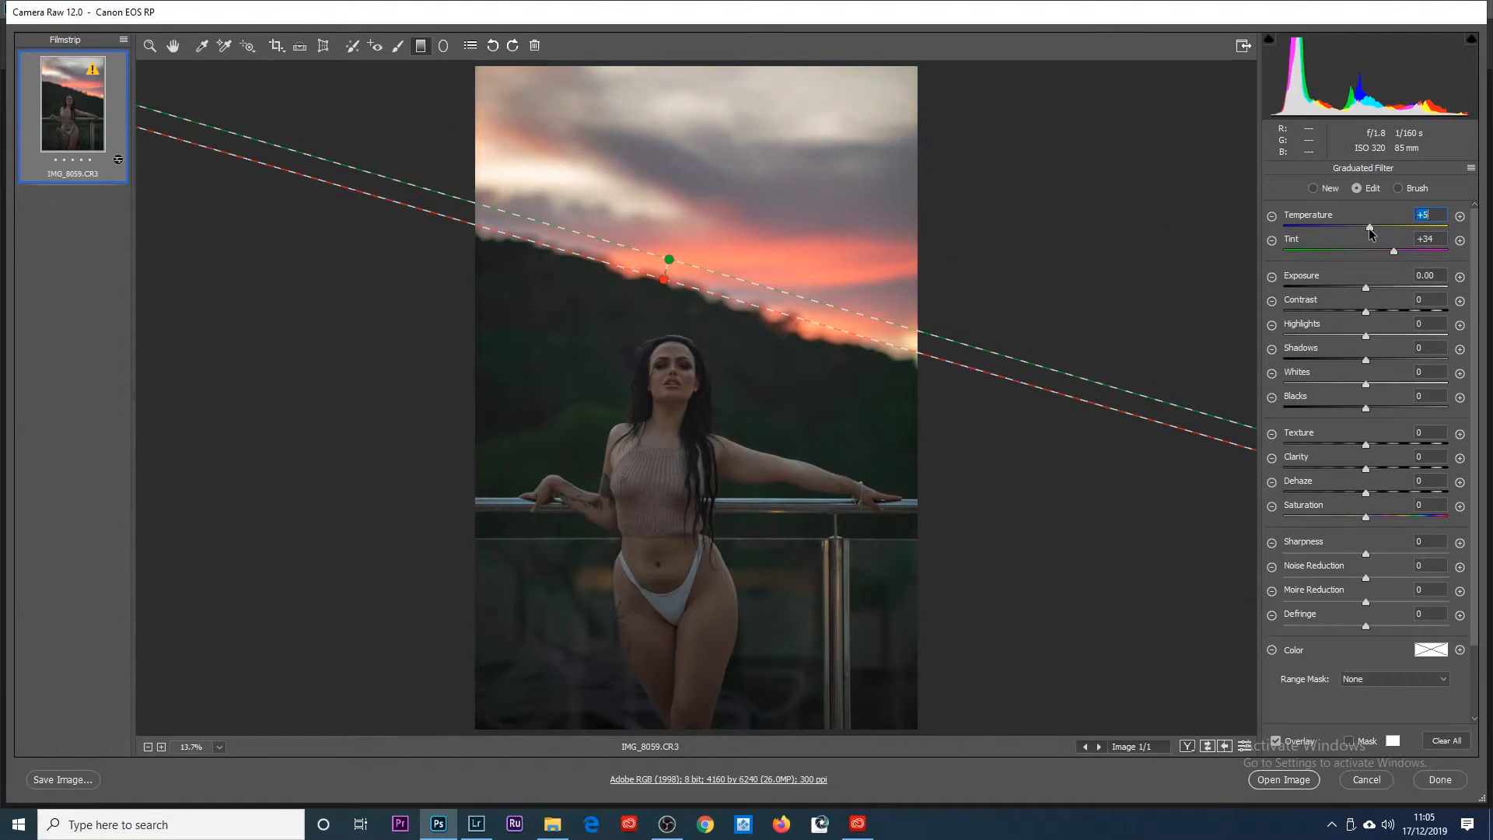
double_click(1369, 227)
left_click_drag(670, 264, 673, 250)
left_click_drag(759, 289, 759, 290)
right_click(759, 290)
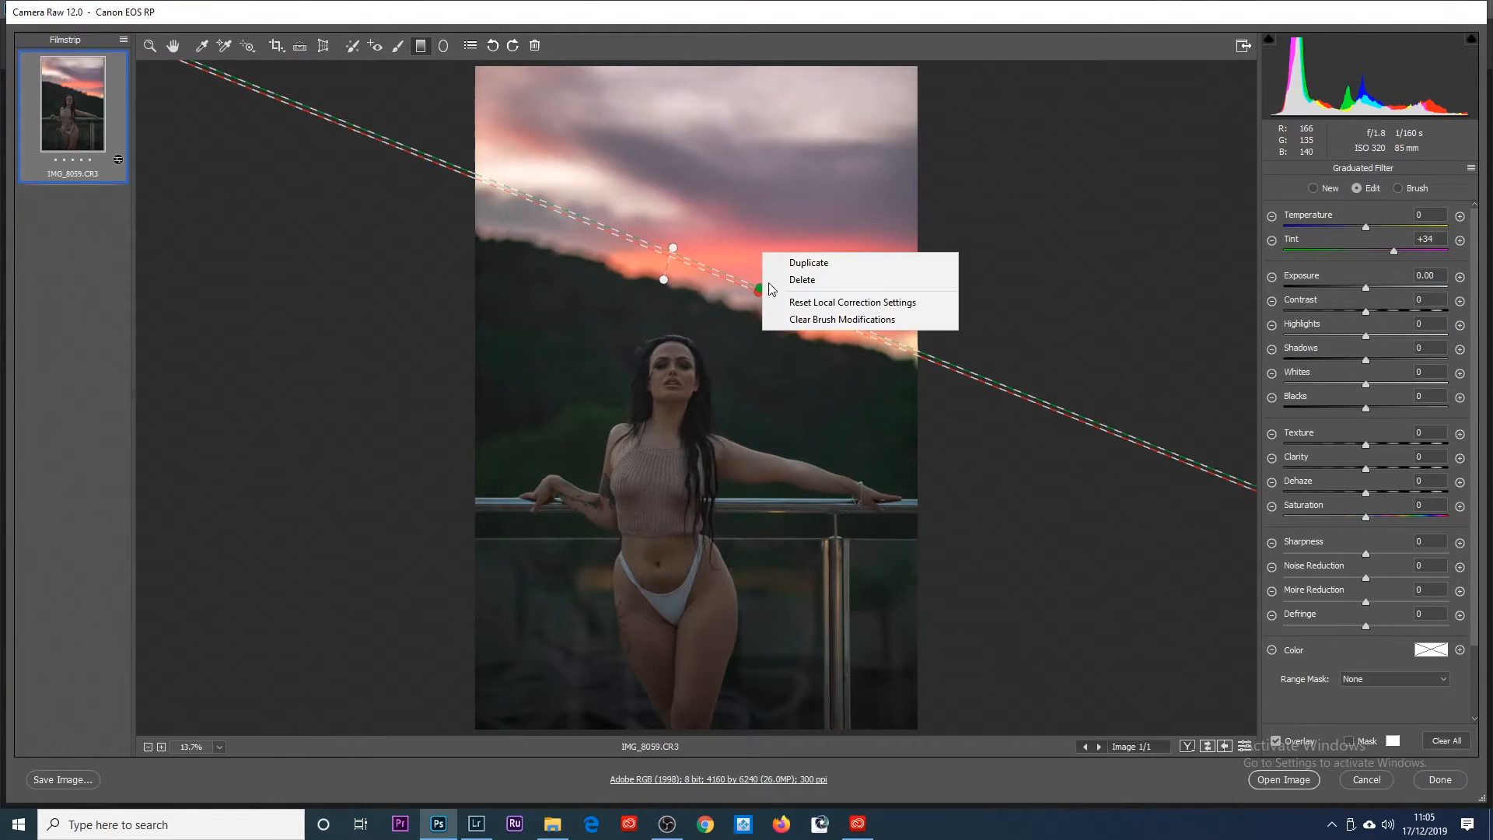
left_click(803, 281)
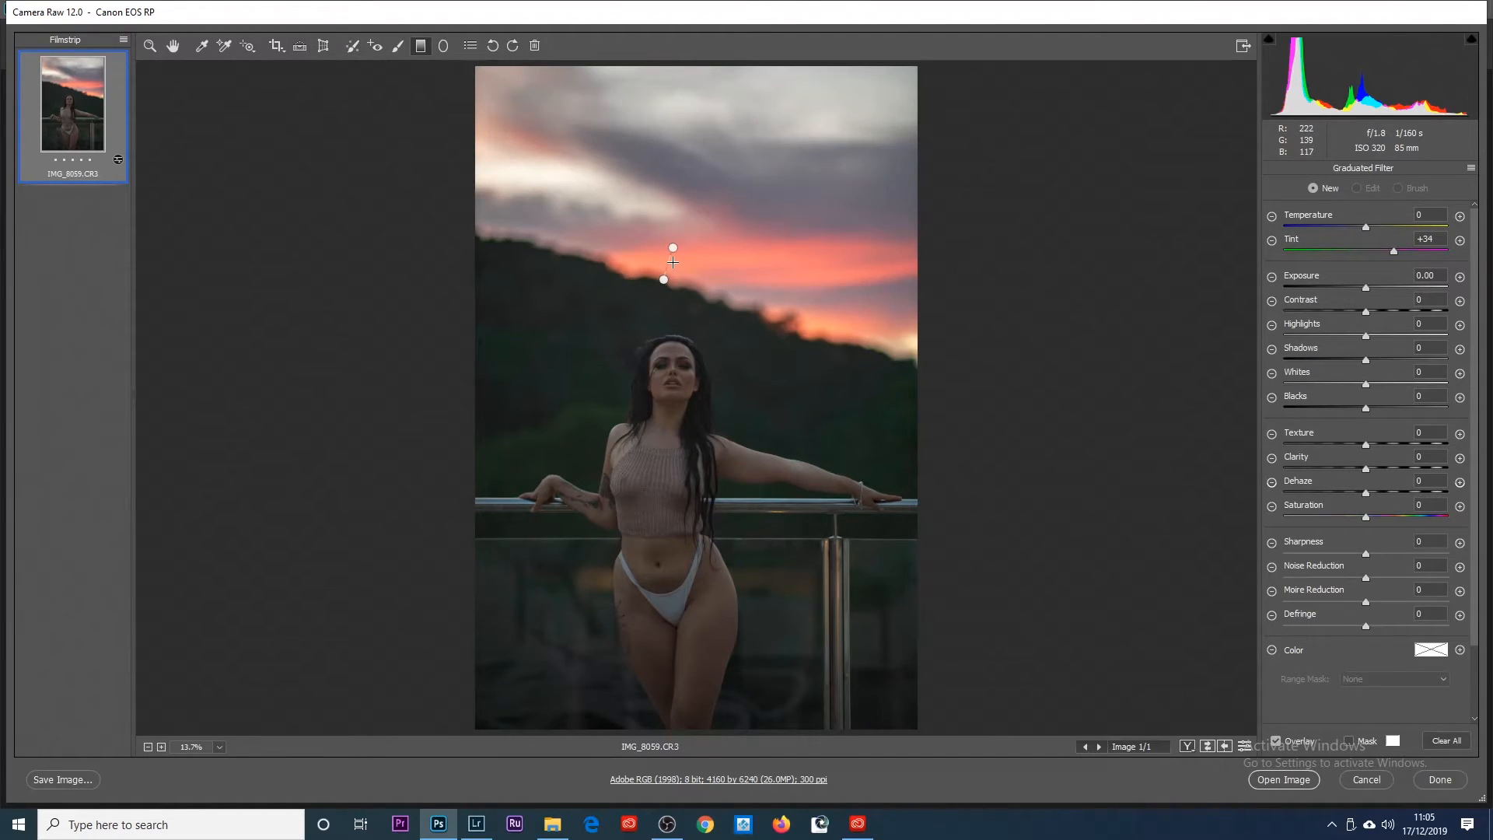
Step: Move and rotate the graduated filter around the sky, settling it along the slope of the hillside ridge
left_click_drag(669, 262, 683, 200)
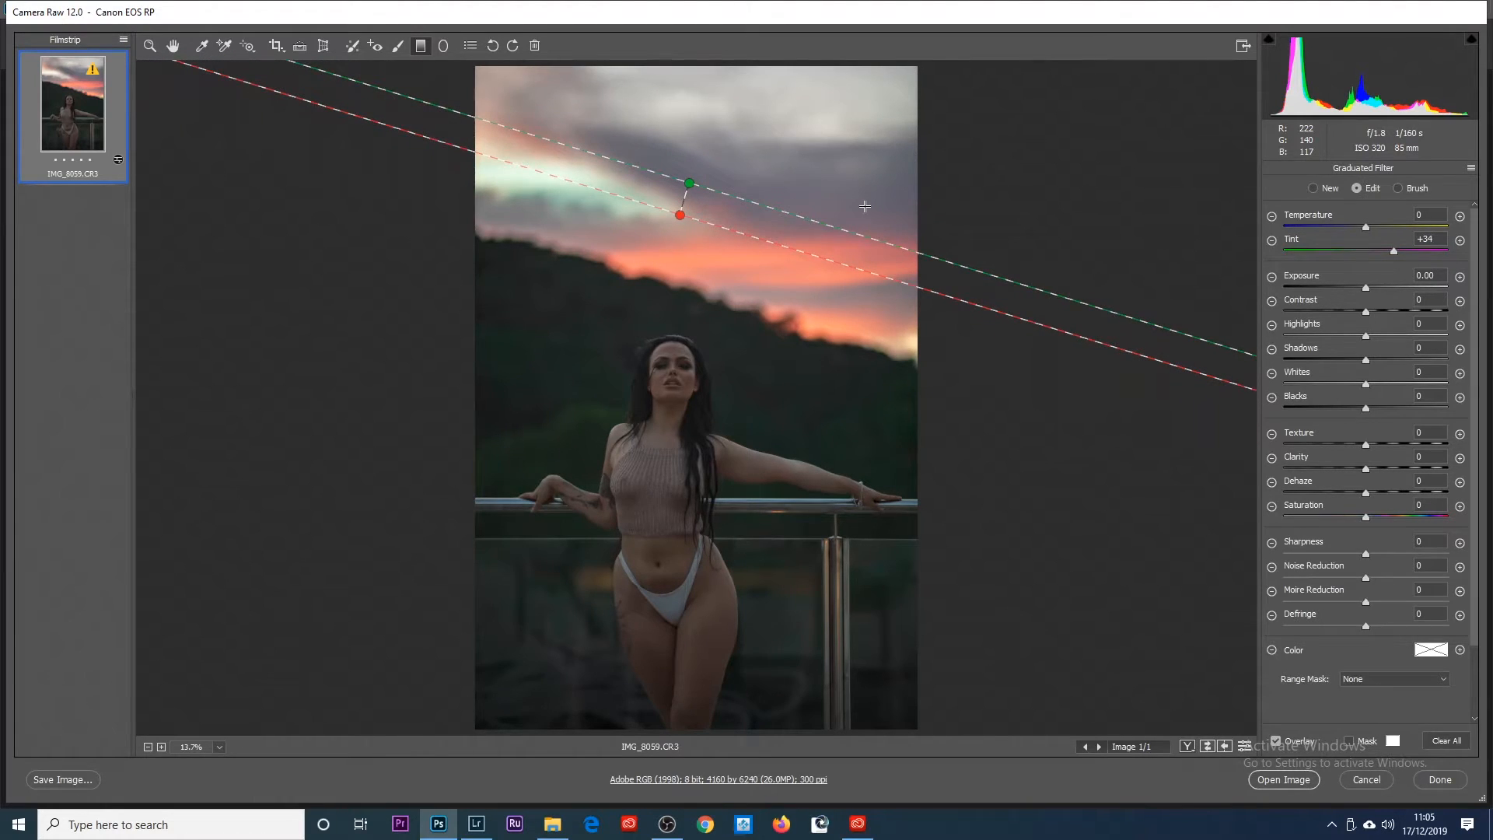
left_click_drag(858, 234, 859, 186)
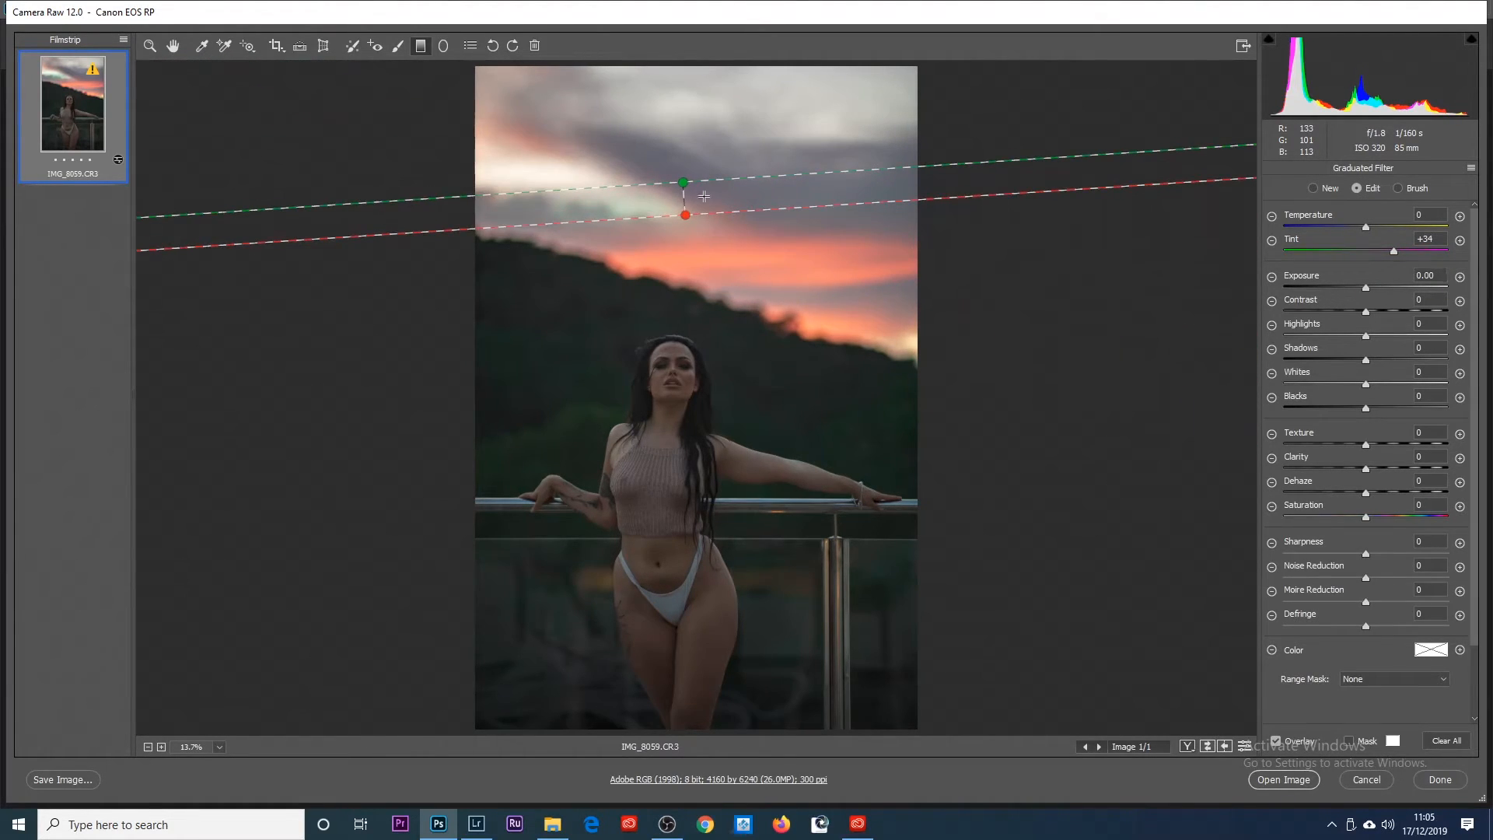
mouse_move(687, 222)
left_mouse_down()
mouse_move(690, 236)
mouse_move(685, 205)
left_mouse_up()
left_click_drag(794, 178, 791, 200)
left_click_drag(689, 184, 670, 249)
left_click_drag(883, 298, 879, 322)
left_click_drag(670, 251, 709, 270)
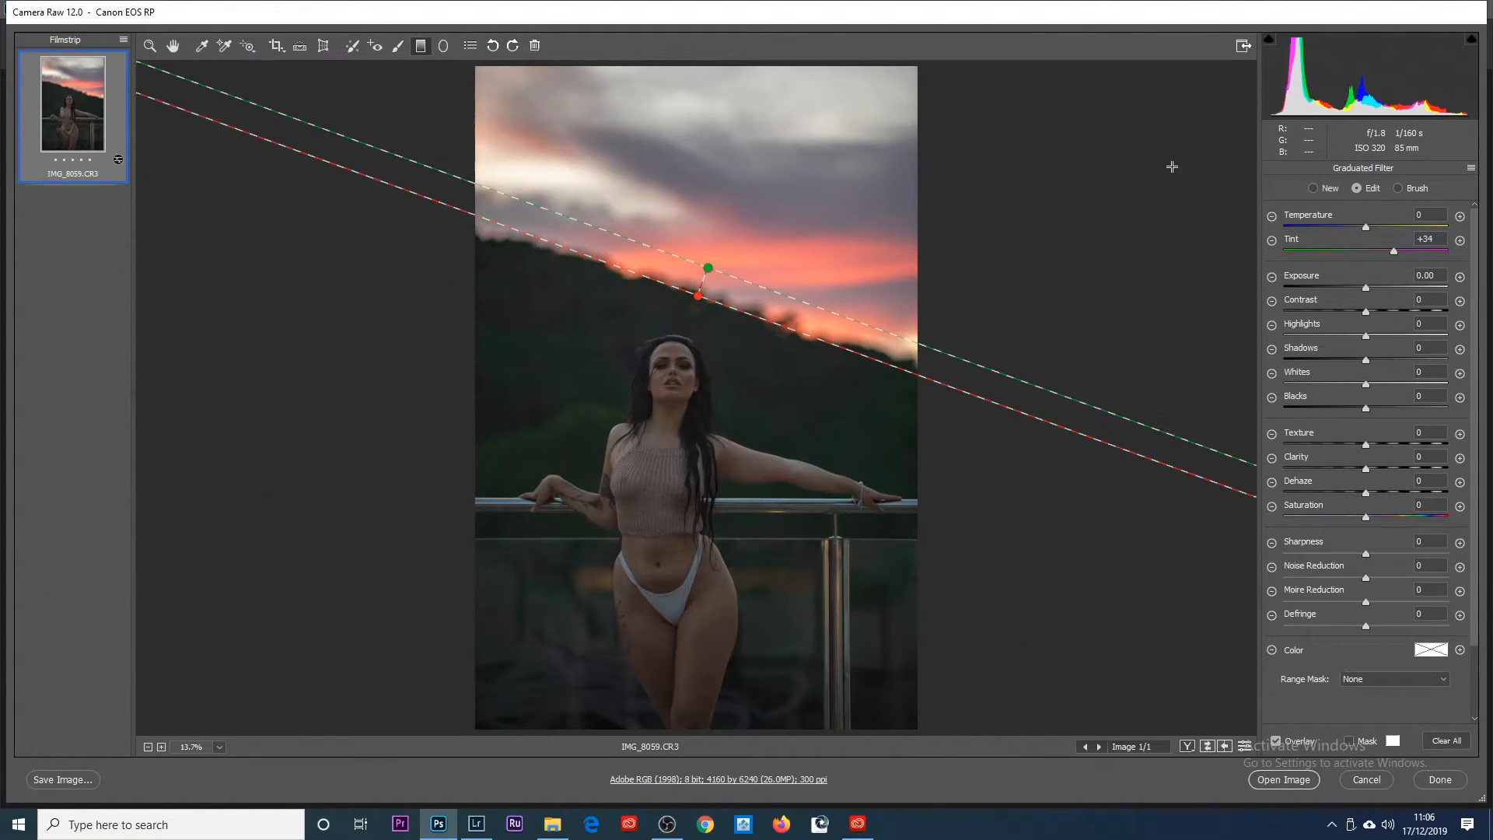
Step: Add a second graduated filter across the upper sky with Temperature +28 and Tint +55
left_click(1313, 188)
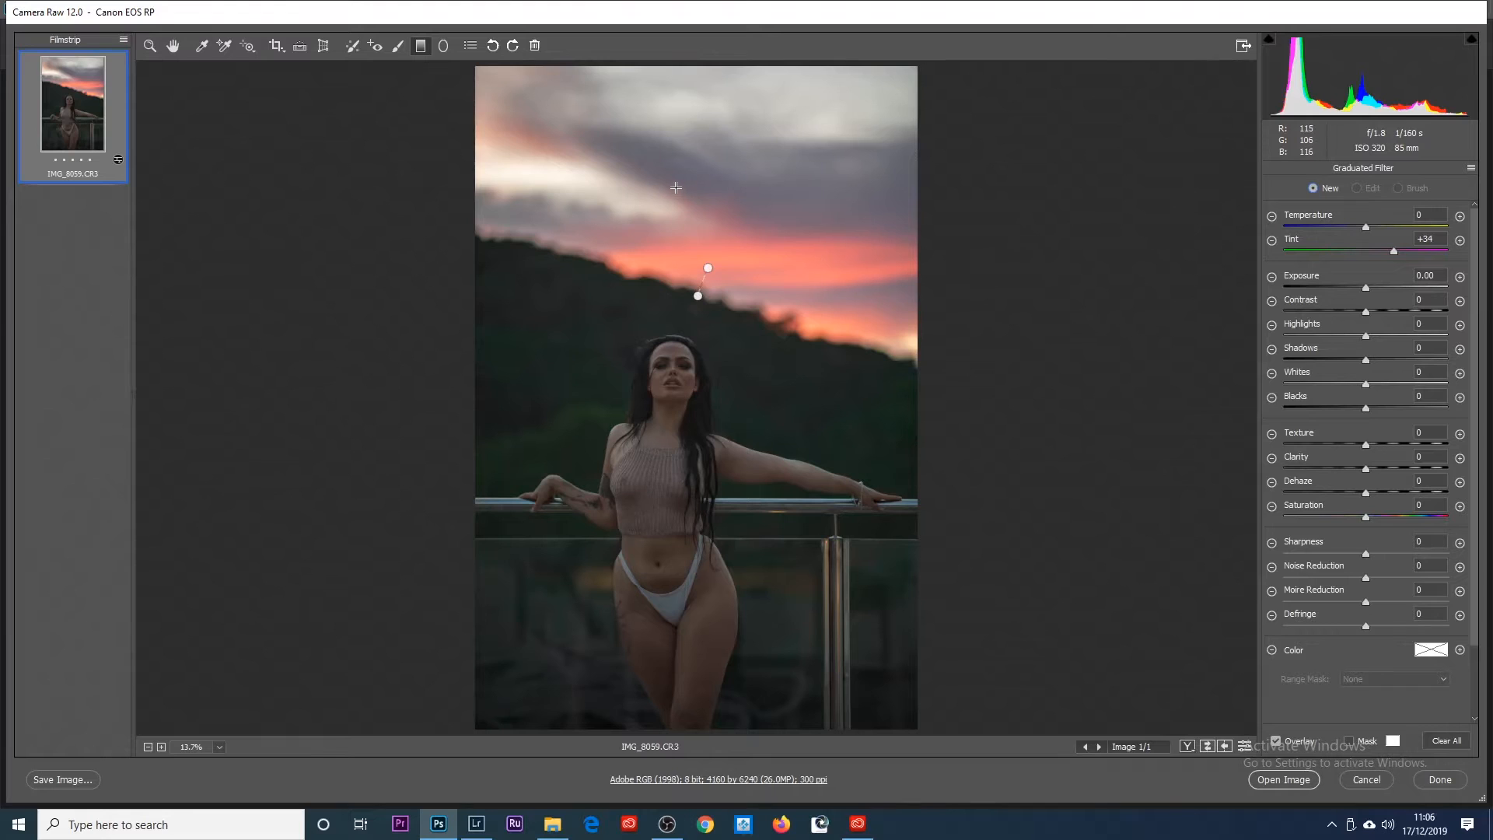
left_click_drag(689, 129, 685, 228)
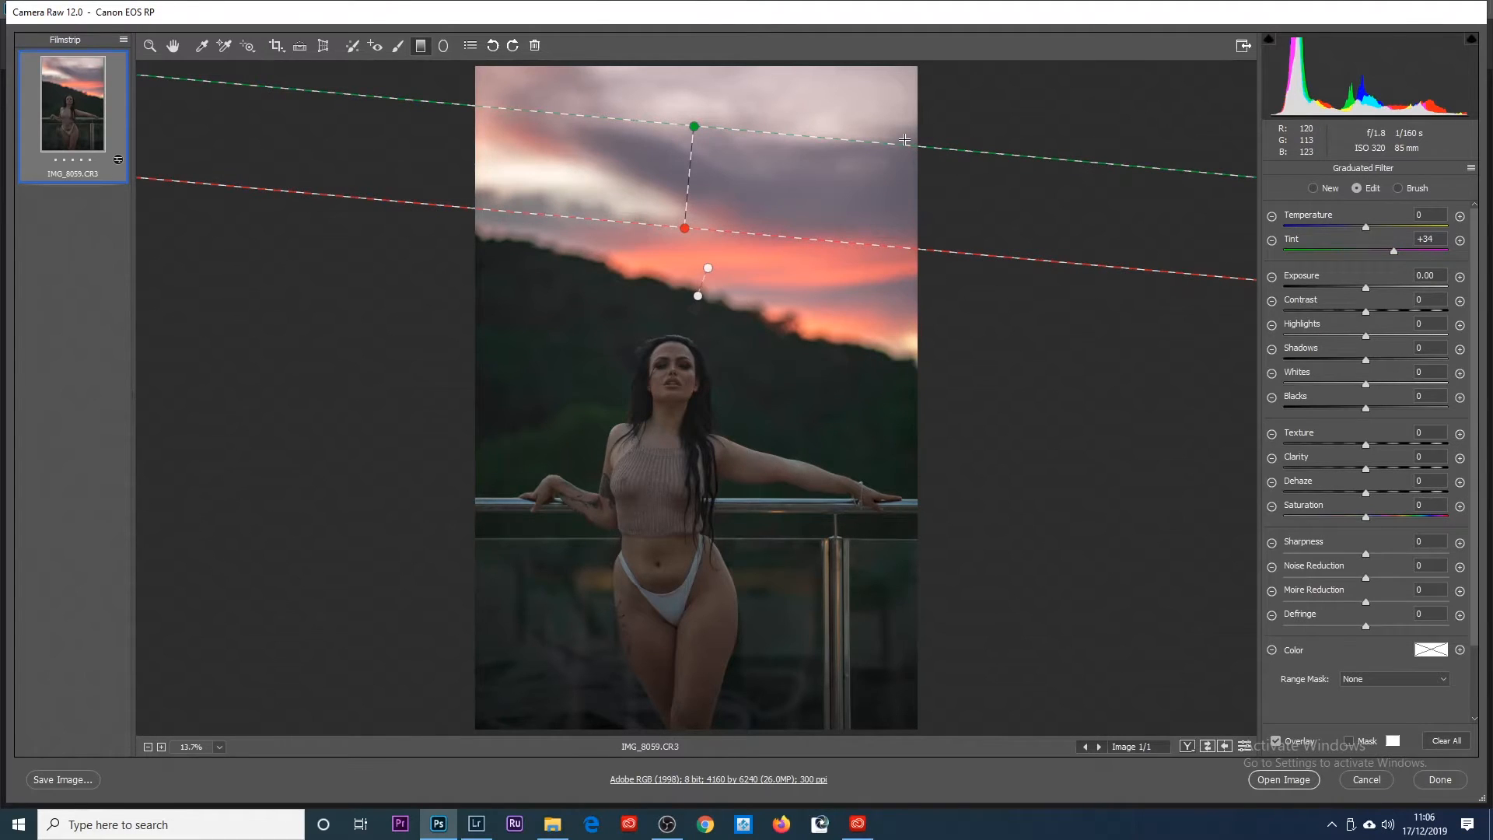
left_click_drag(904, 144, 905, 154)
left_click_drag(692, 127, 687, 189)
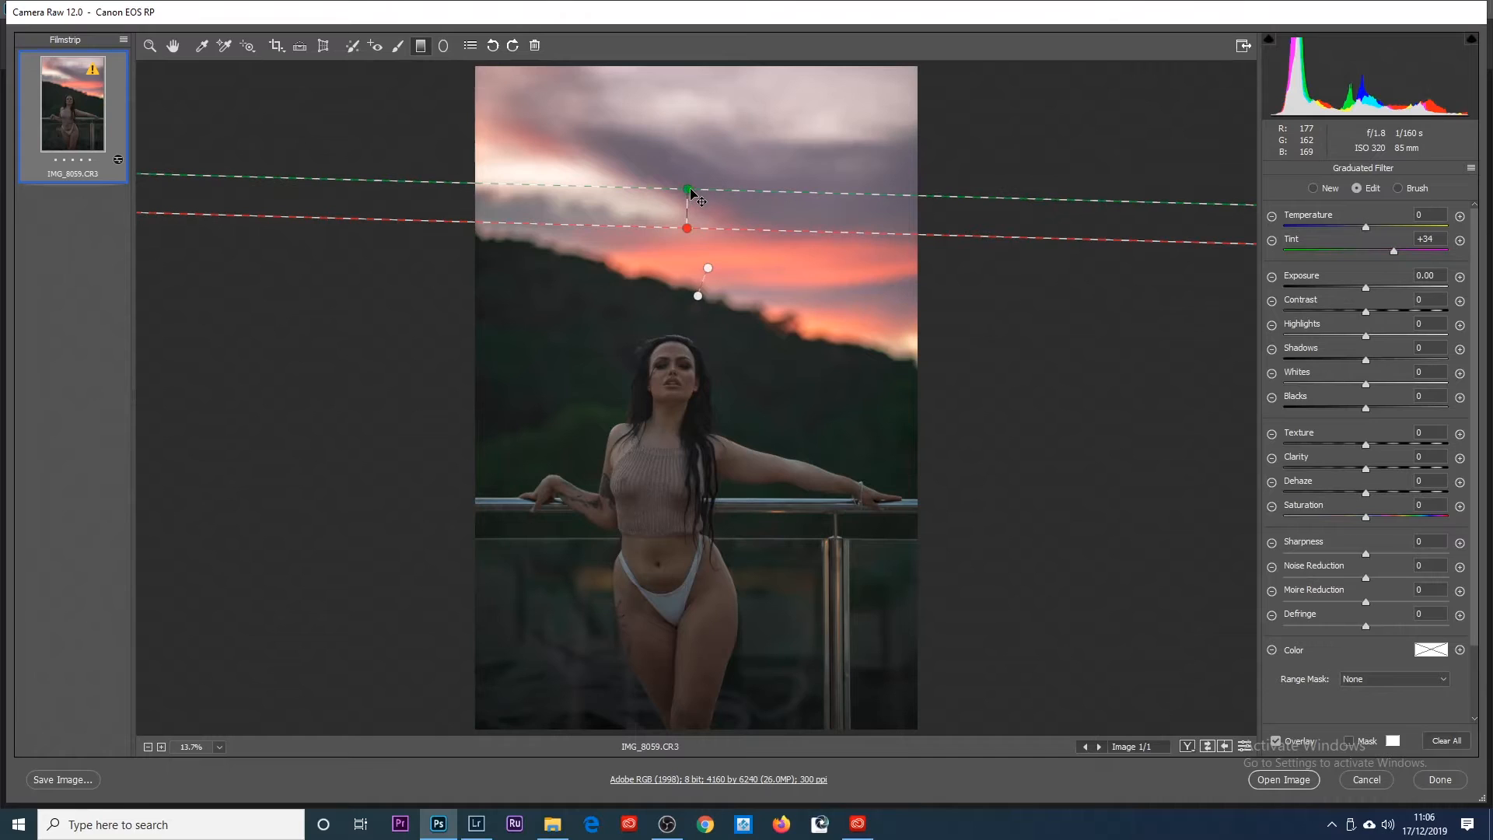
left_click_drag(1369, 231, 1387, 231)
left_click_drag(1385, 226, 1411, 251)
Step: Narrow the second sky filter's transition and delete the stray graduated filter beside it
left_click_drag(688, 189, 790, 207)
right_click(776, 212)
left_click(823, 204)
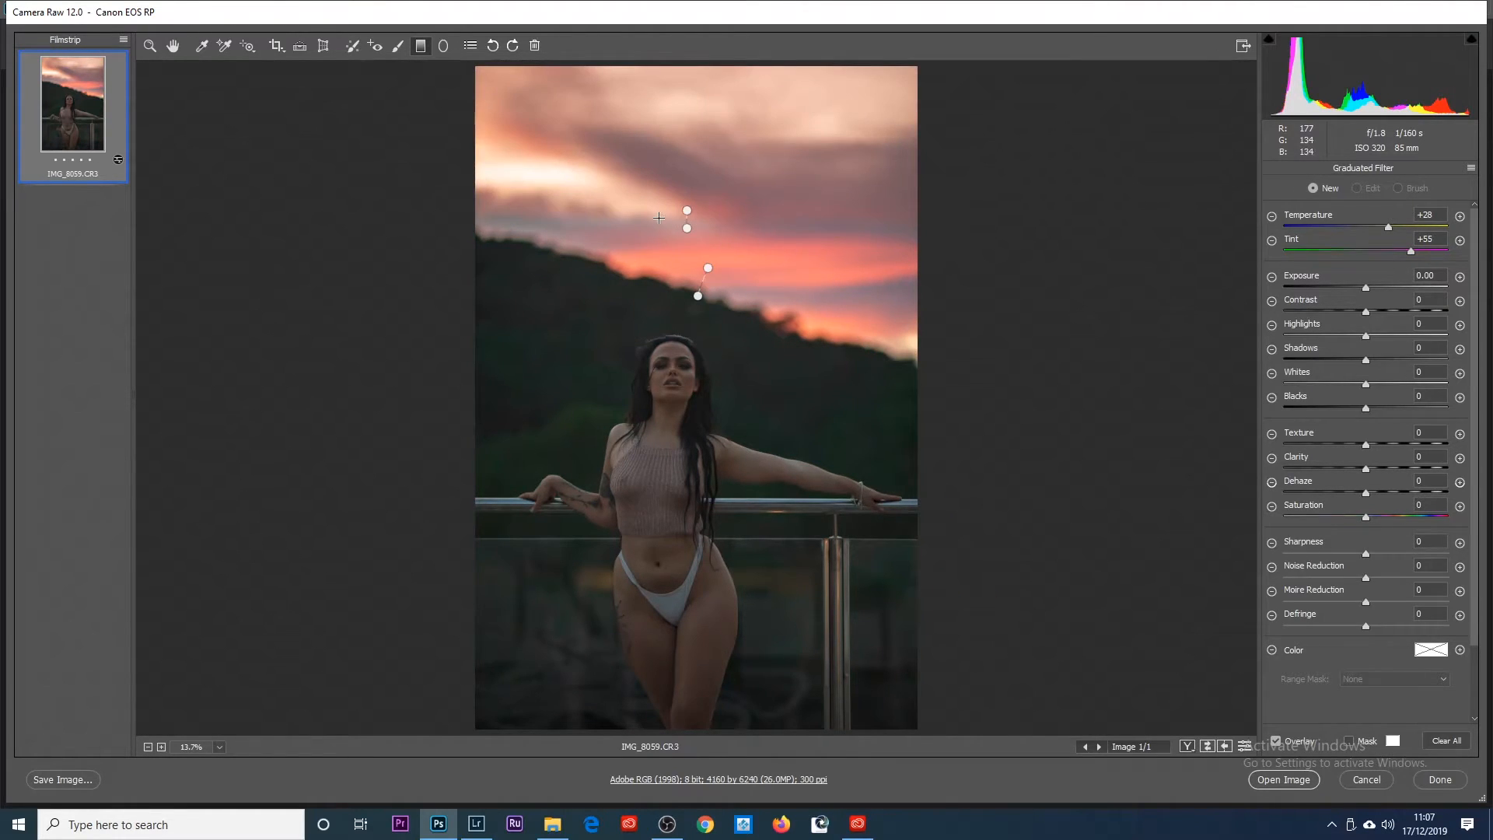
Step: Tilt the second graduated filter towards the ridge's slope and lower it slightly in the sky
left_click(689, 220)
left_click_drag(797, 215, 792, 234)
left_click_drag(689, 220, 685, 238)
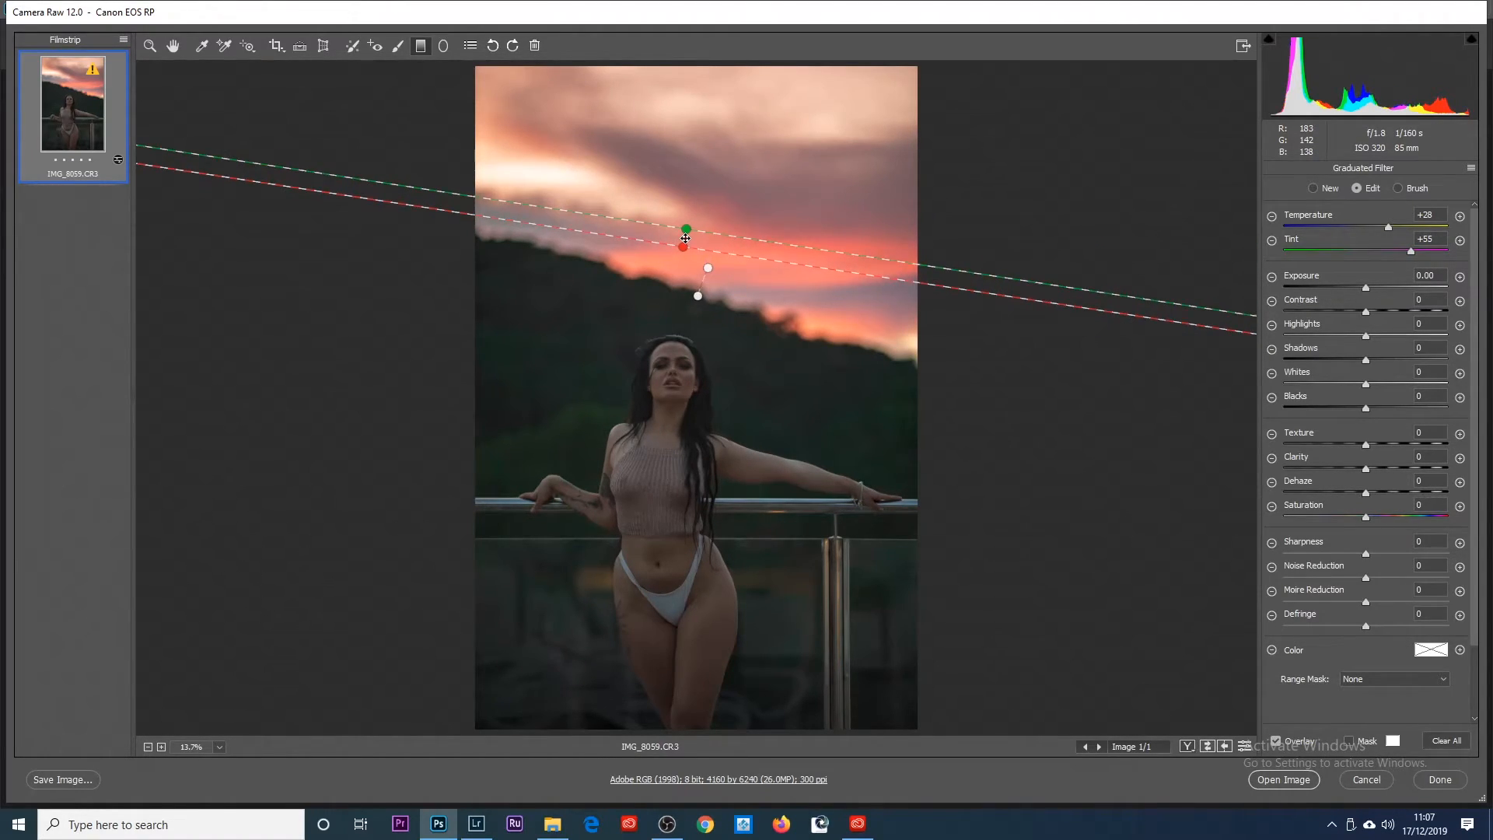
Step: Leave the graduated filters and raise the photo's overall Dehaze to +30 and Exposure to +0.45
left_click(150, 45)
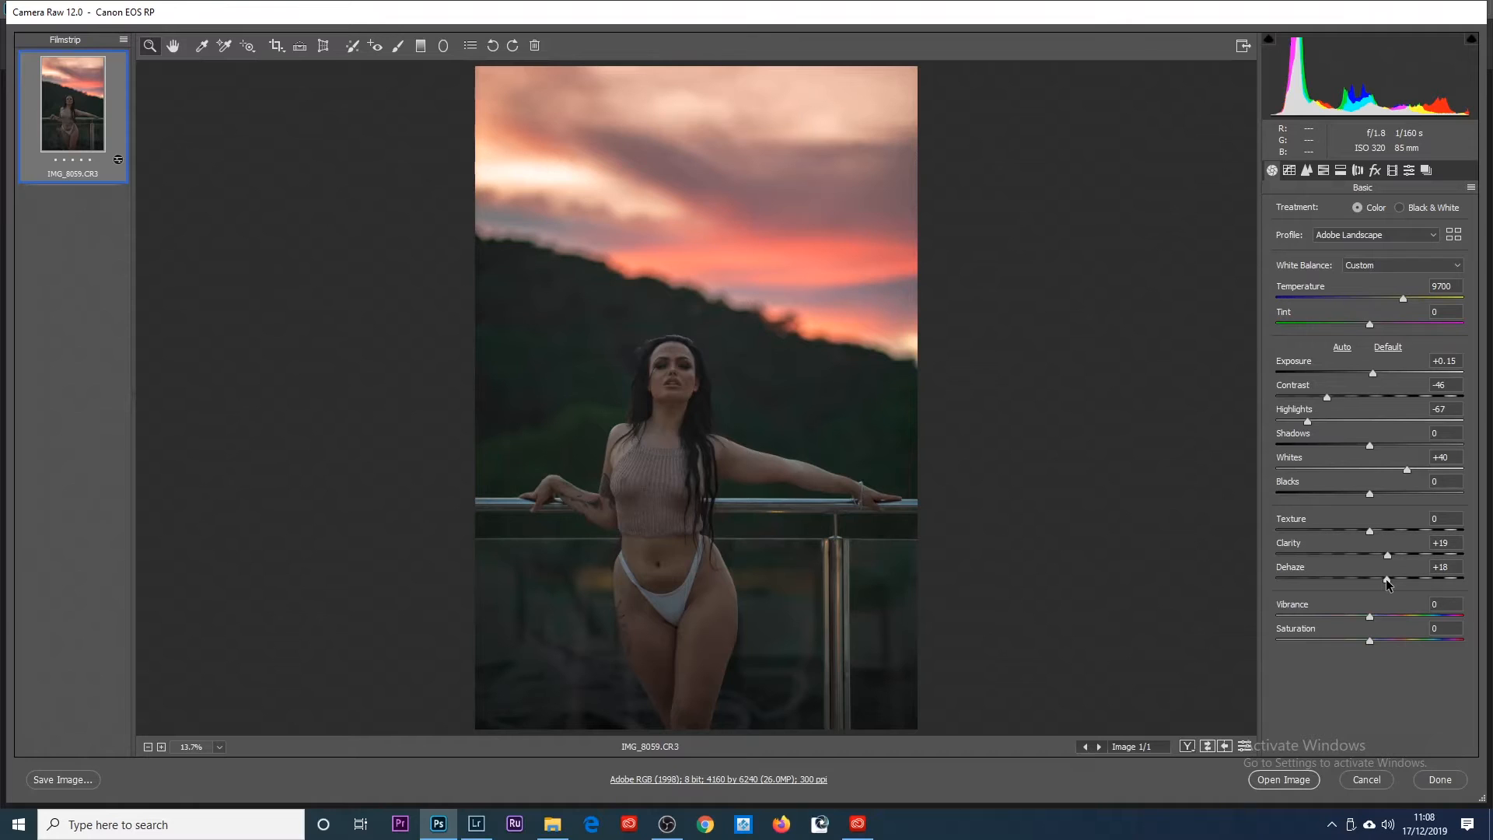
left_click_drag(1389, 583, 1401, 585)
left_click_drag(1400, 580, 1398, 581)
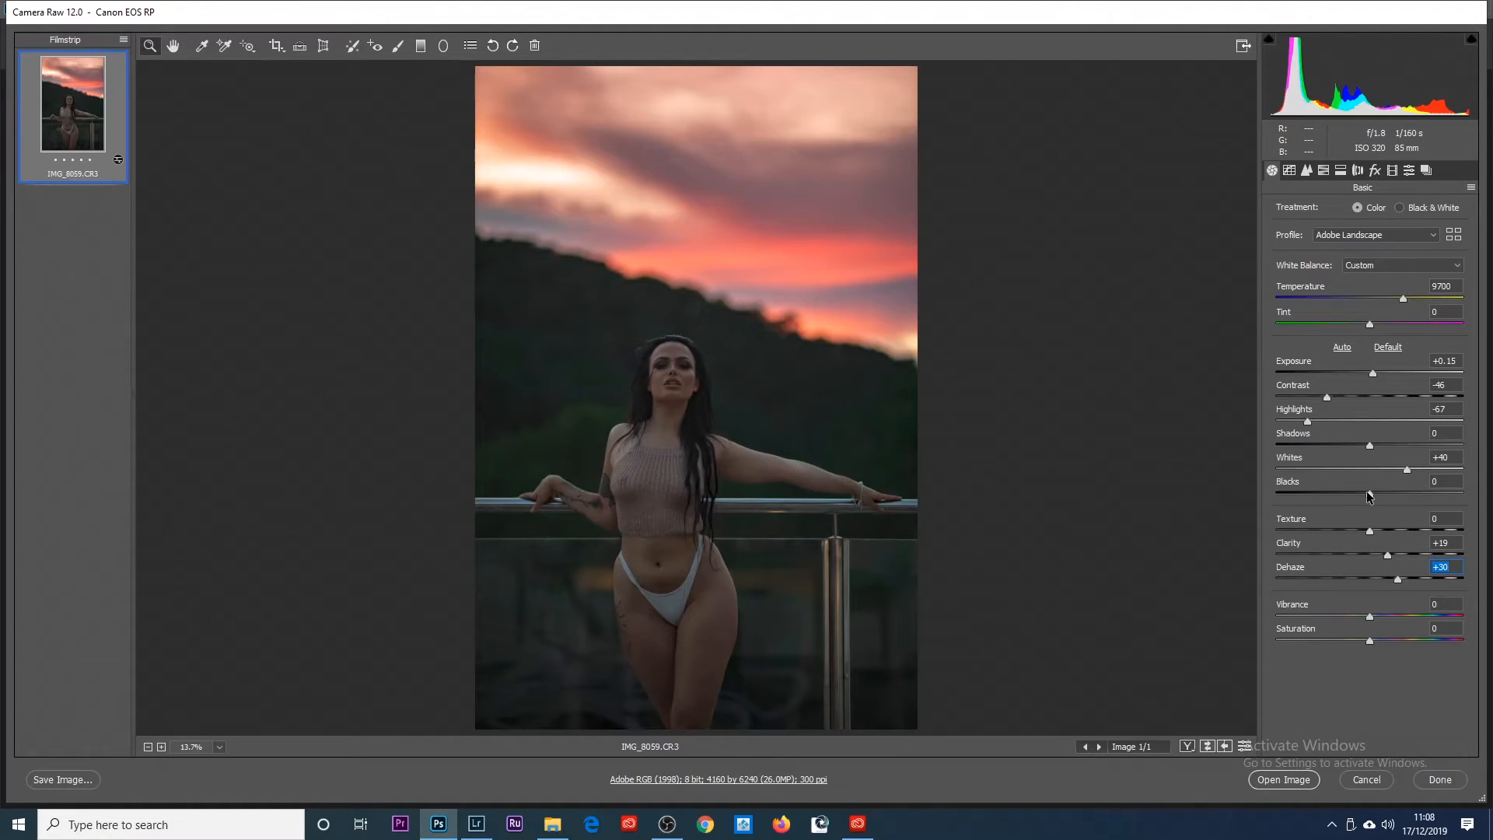
left_click_drag(1373, 373, 1377, 373)
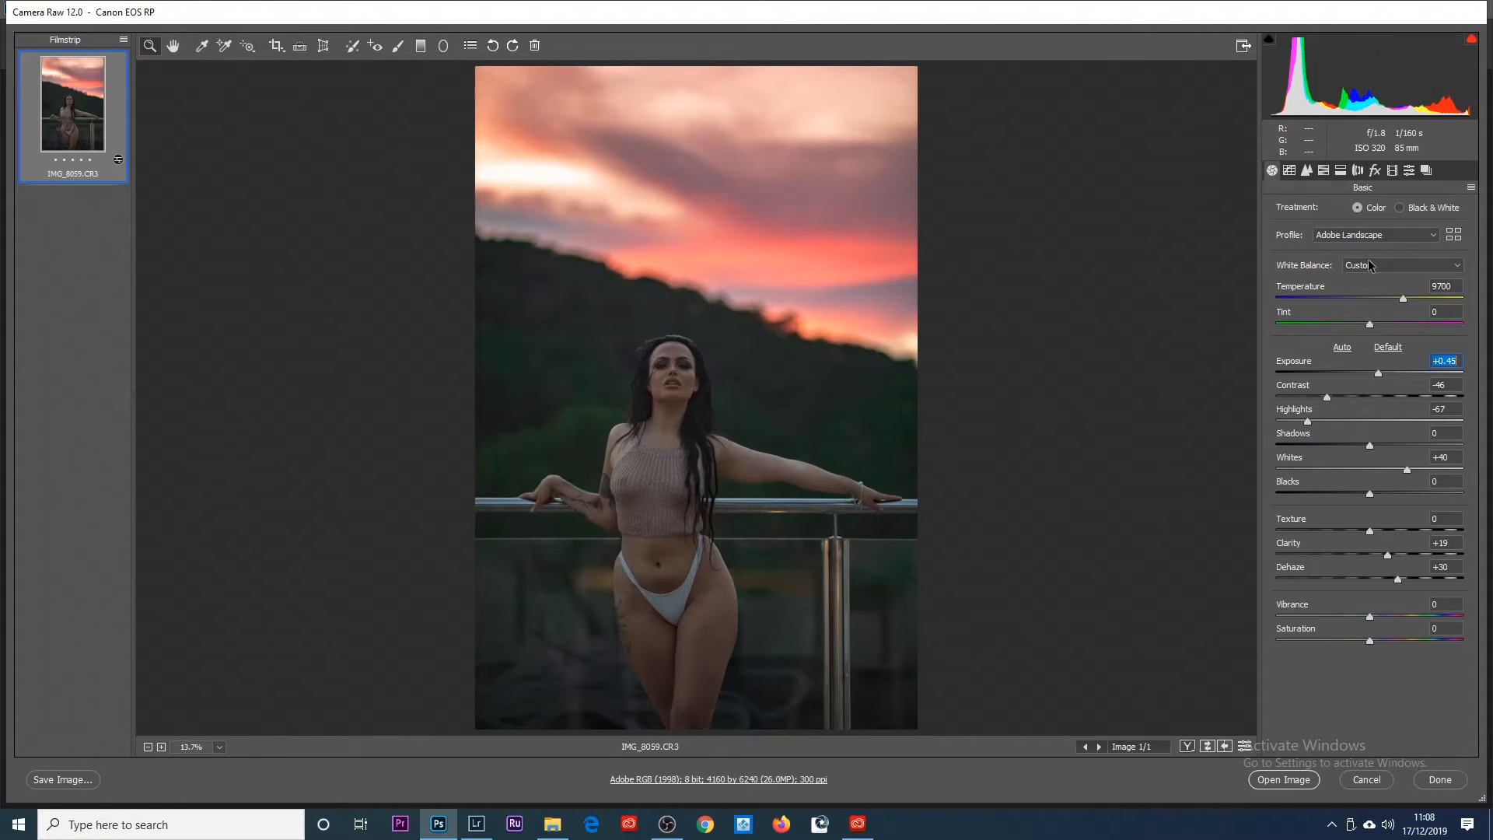
Step: Try out the Grain Amount effect on the photo
left_click(1375, 171)
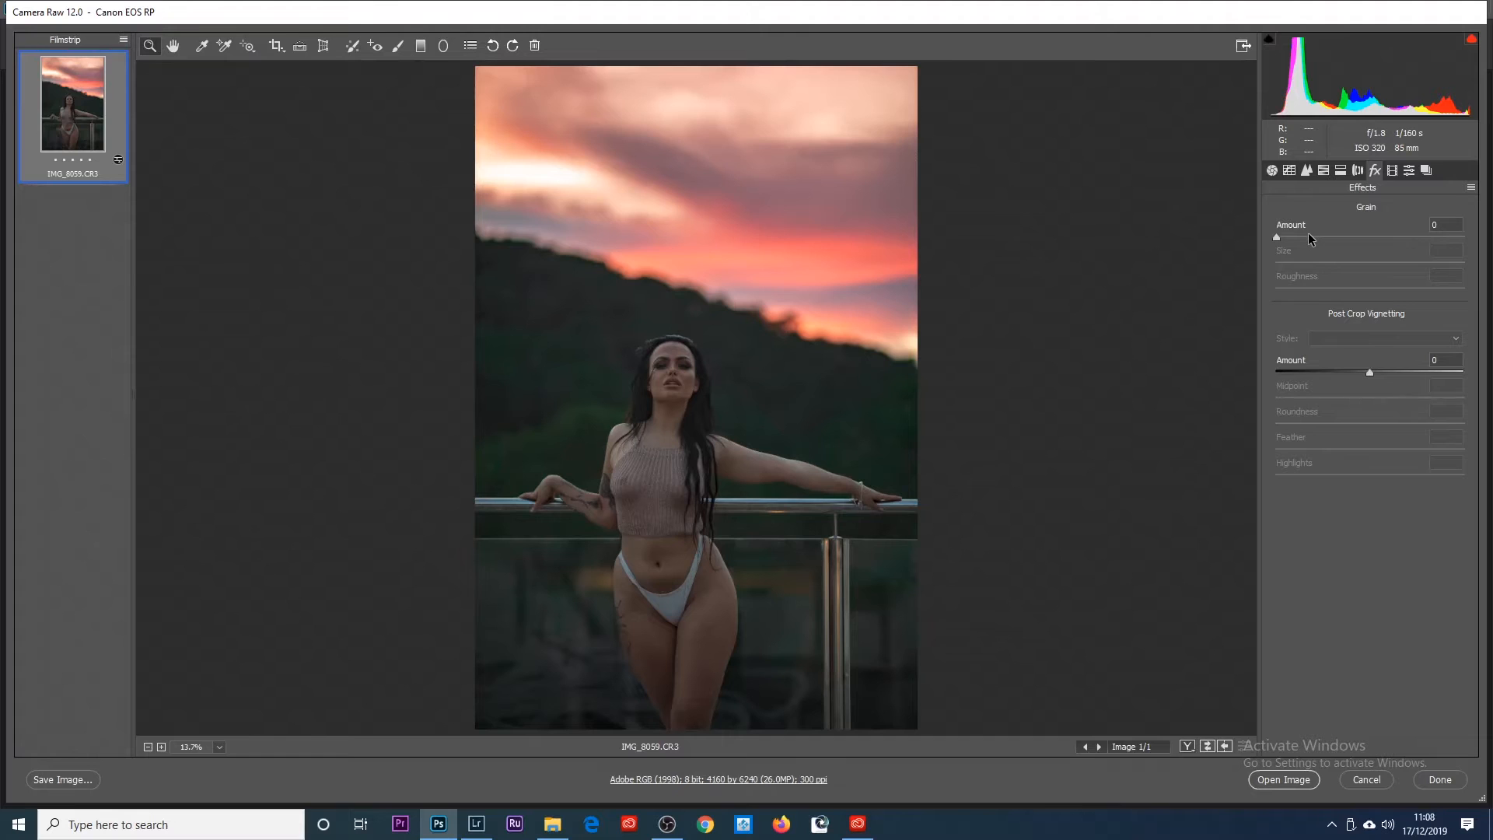
left_click_drag(1308, 235, 1352, 238)
left_click_drag(1322, 262, 1359, 236)
Step: Set Sharpening to Amount 0, Radius 0.5 and Detail 0, and set Color noise reduction to 0
left_click(1309, 170)
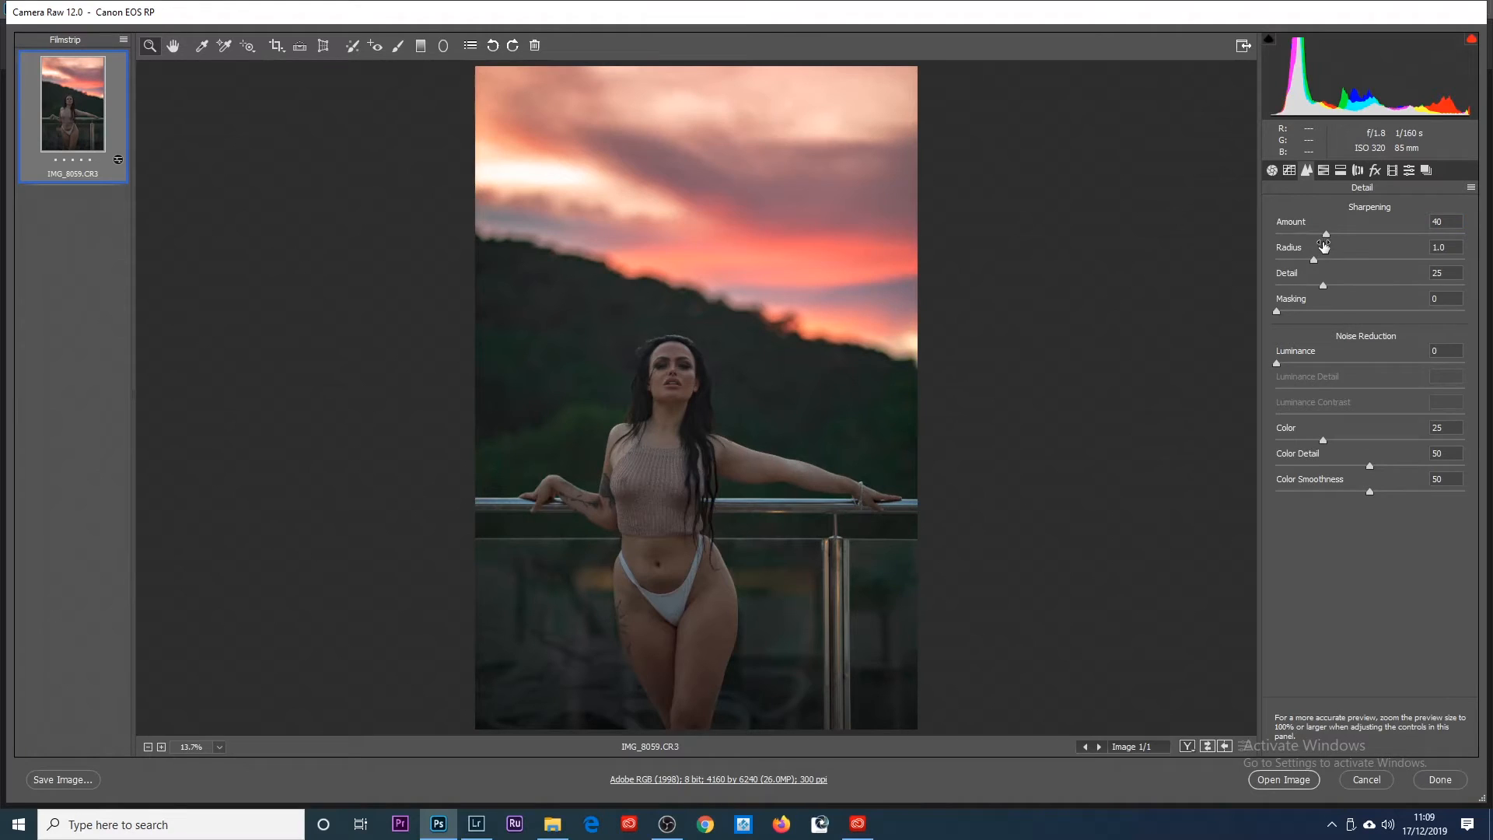
left_click_drag(1327, 233, 1254, 313)
left_click_drag(1323, 441, 1257, 444)
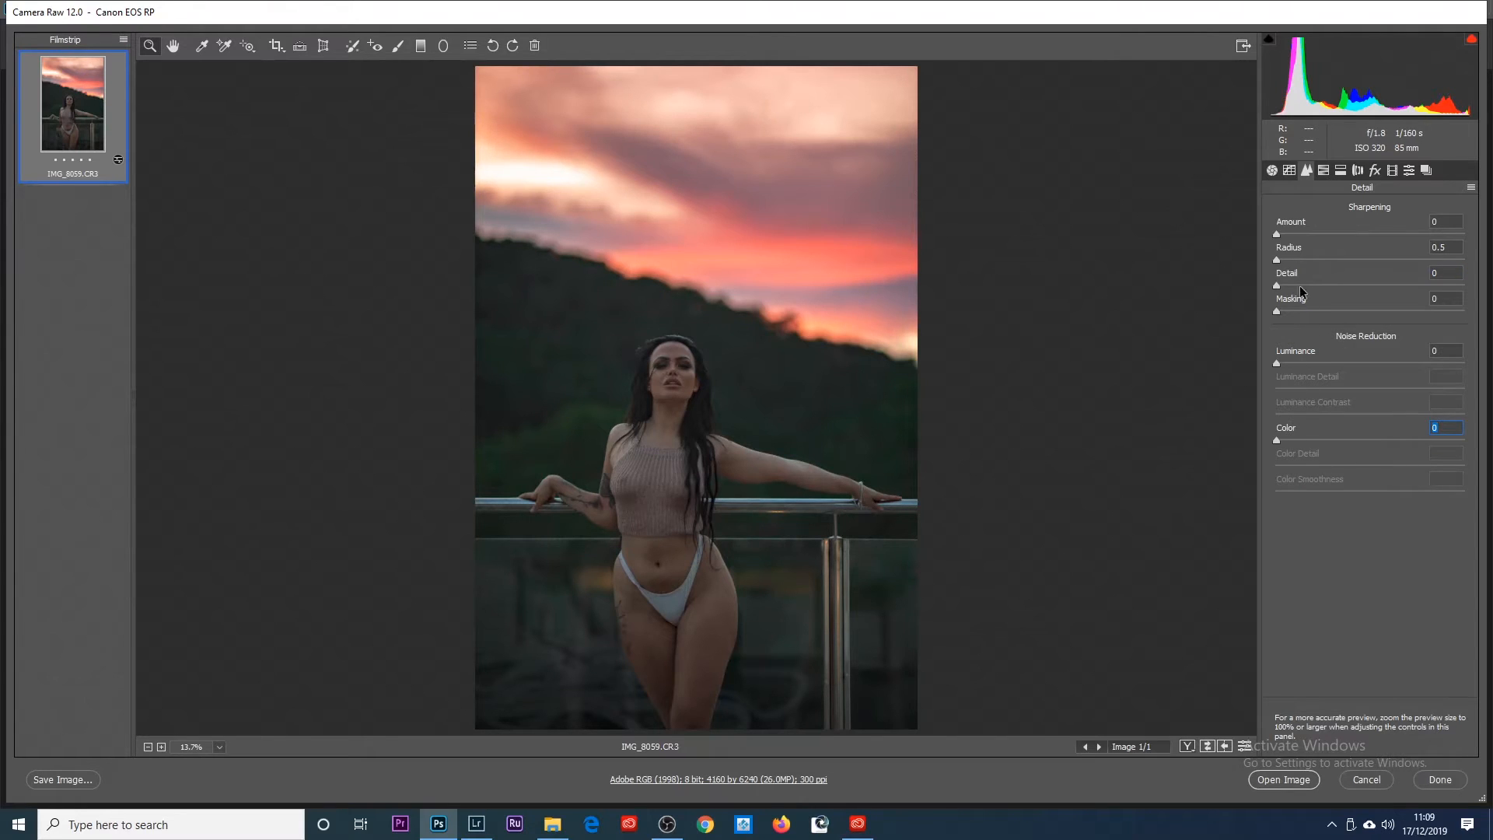
Step: Return to the basic adjustments and open the edited raw photo in Photoshop
left_click(1272, 170)
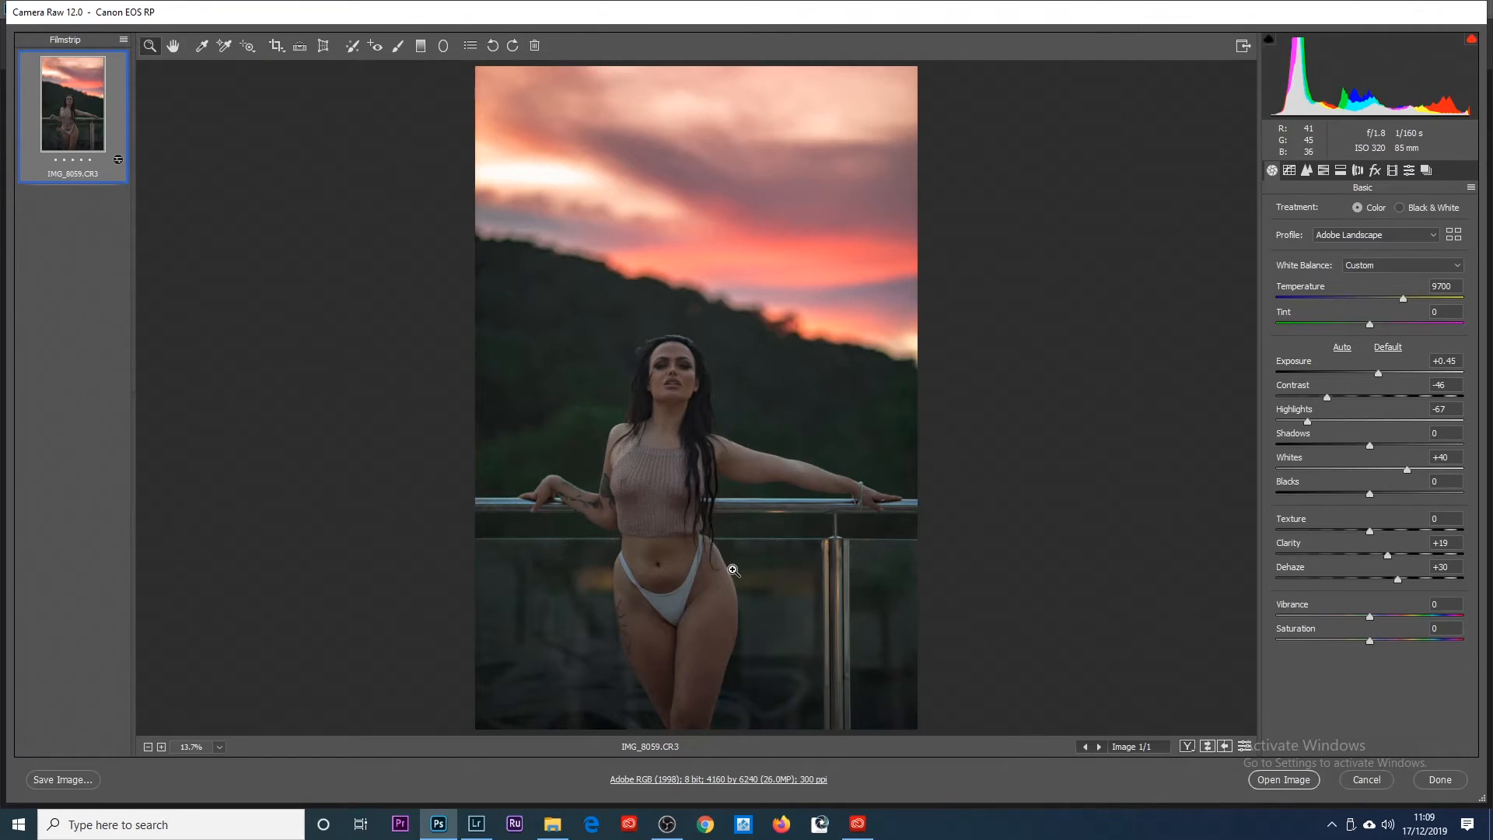
left_click(1278, 779)
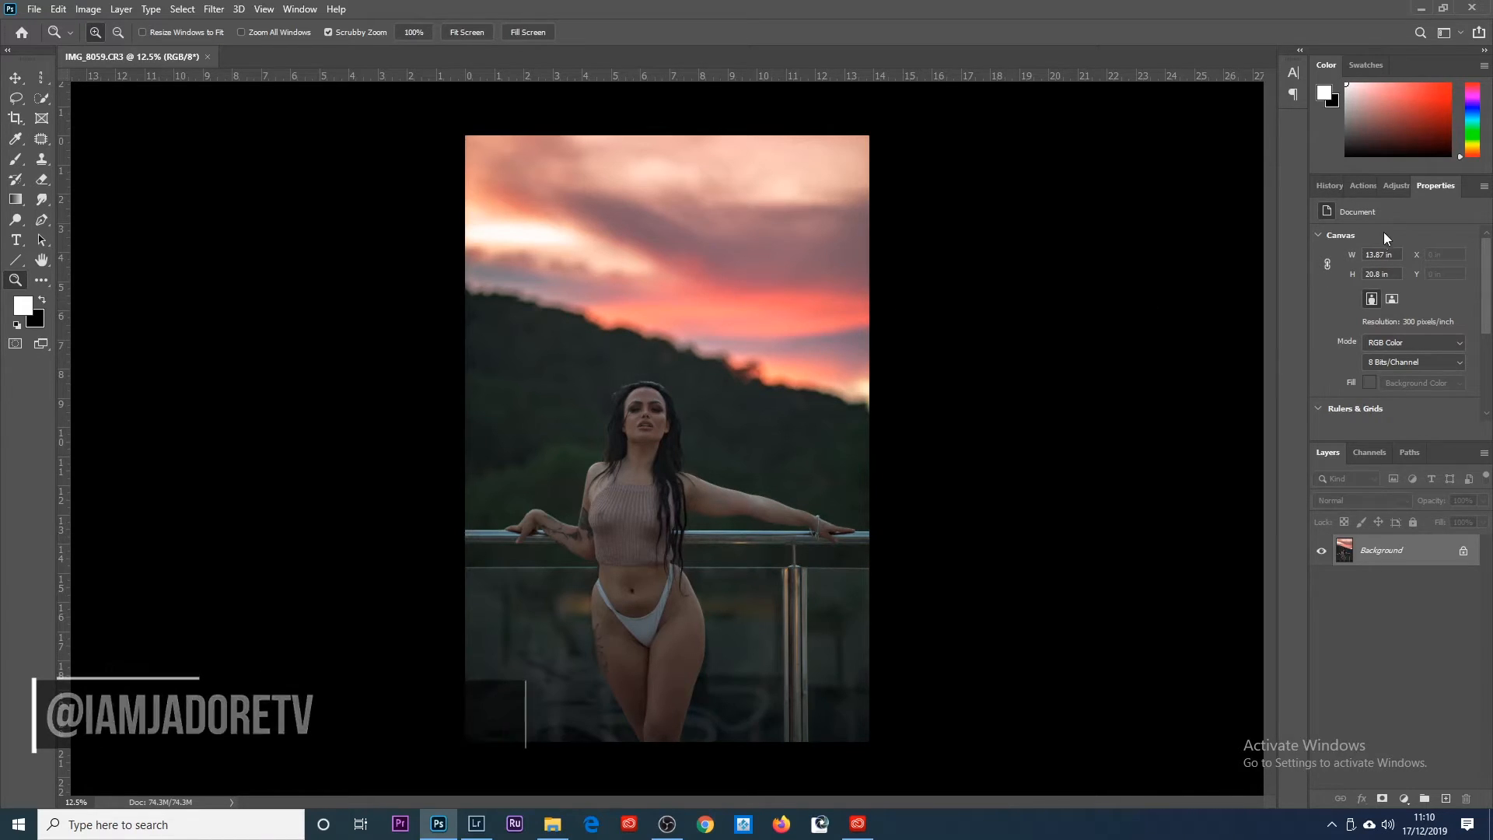
Step: Add a Color Balance adjustment layer with Midtones set to Magenta–Green -9 and Yellow–Blue -20
left_click(1393, 184)
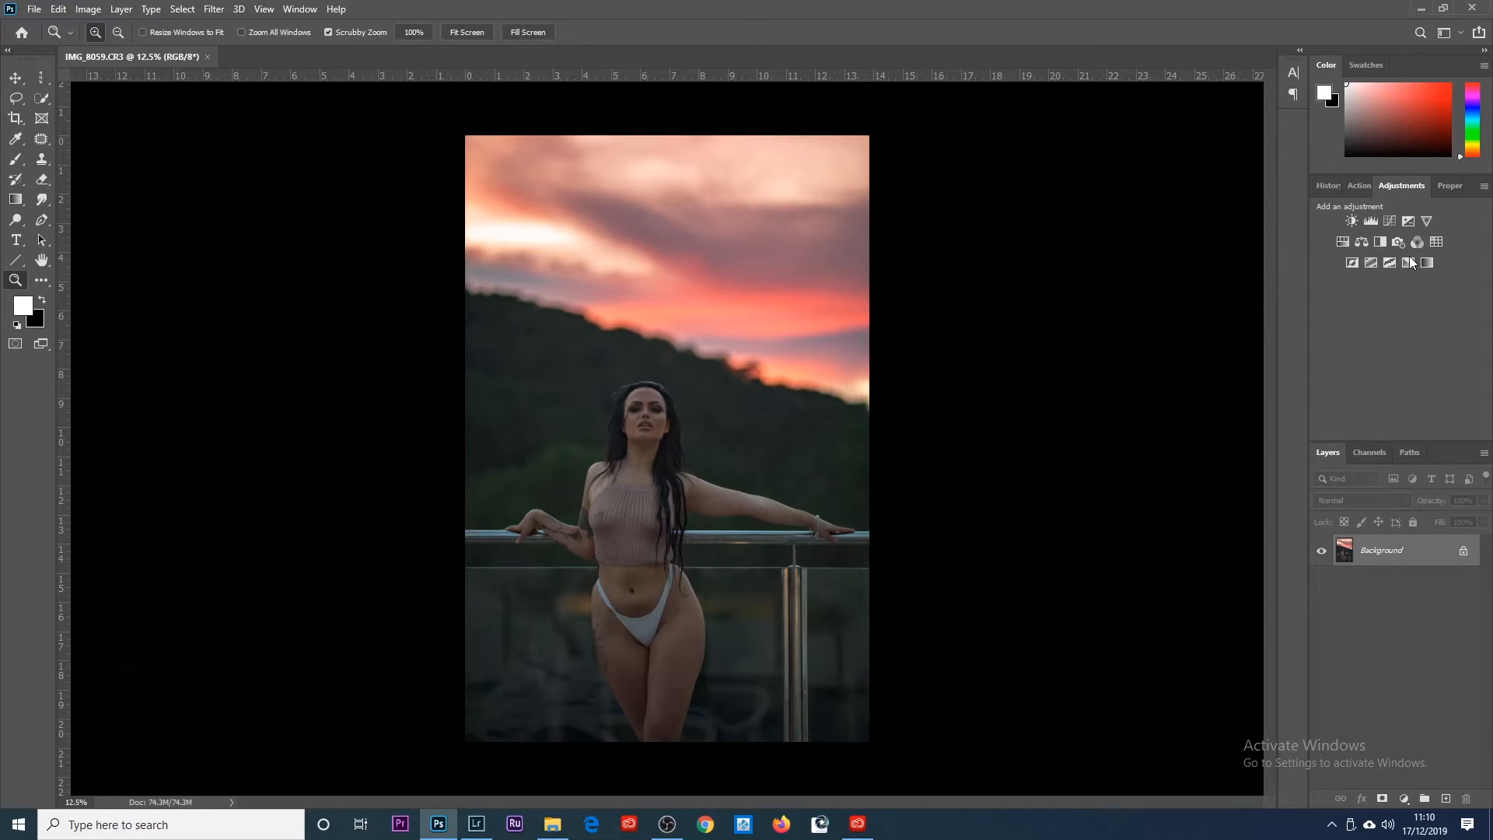
left_click(1361, 241)
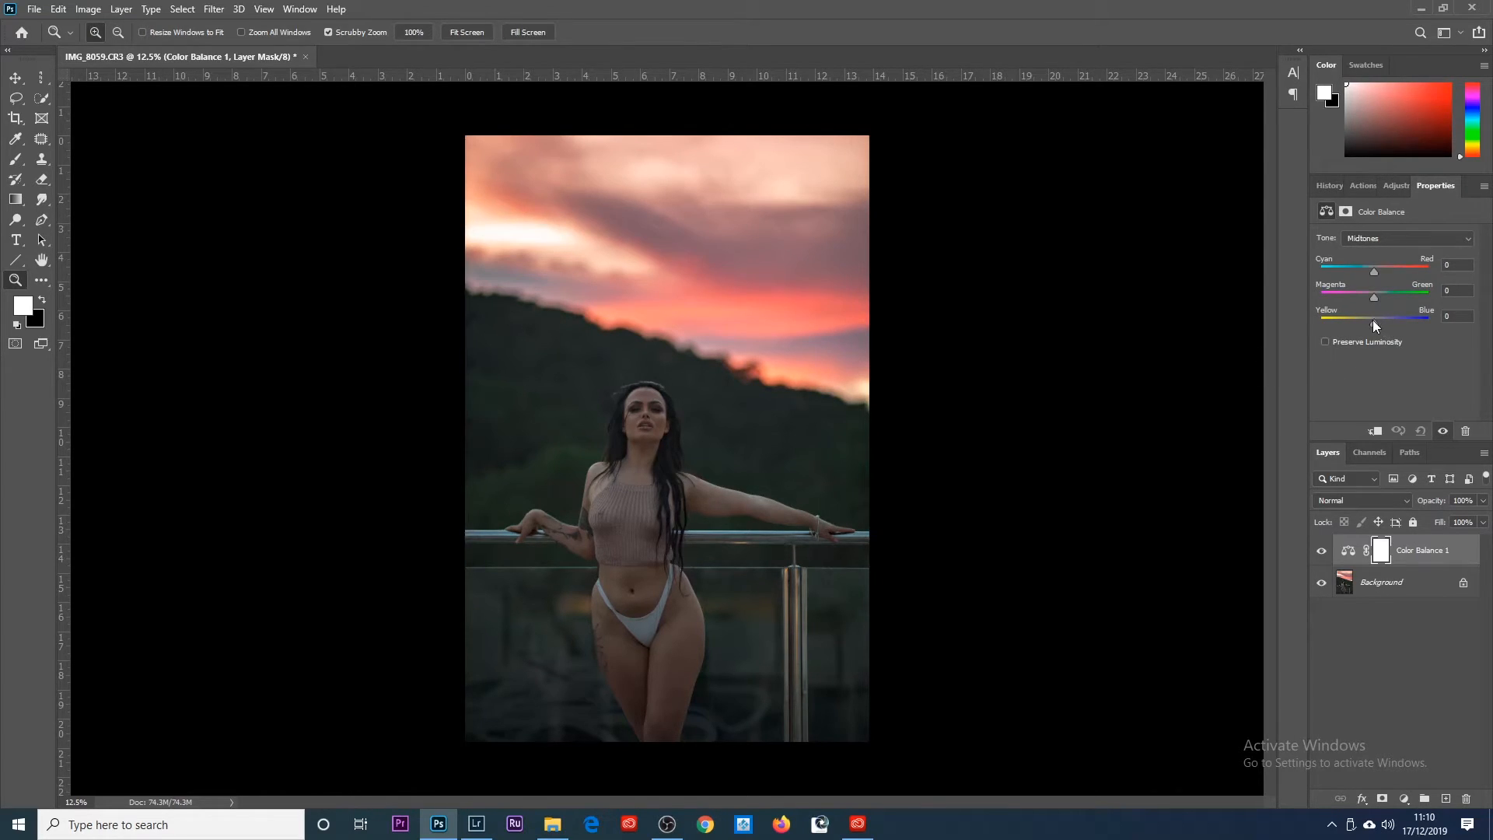
left_click_drag(1376, 327, 1364, 327)
Step: Compare the portrait with the Color Balance layer hidden and shown, both close up and as a whole
left_click(674, 455)
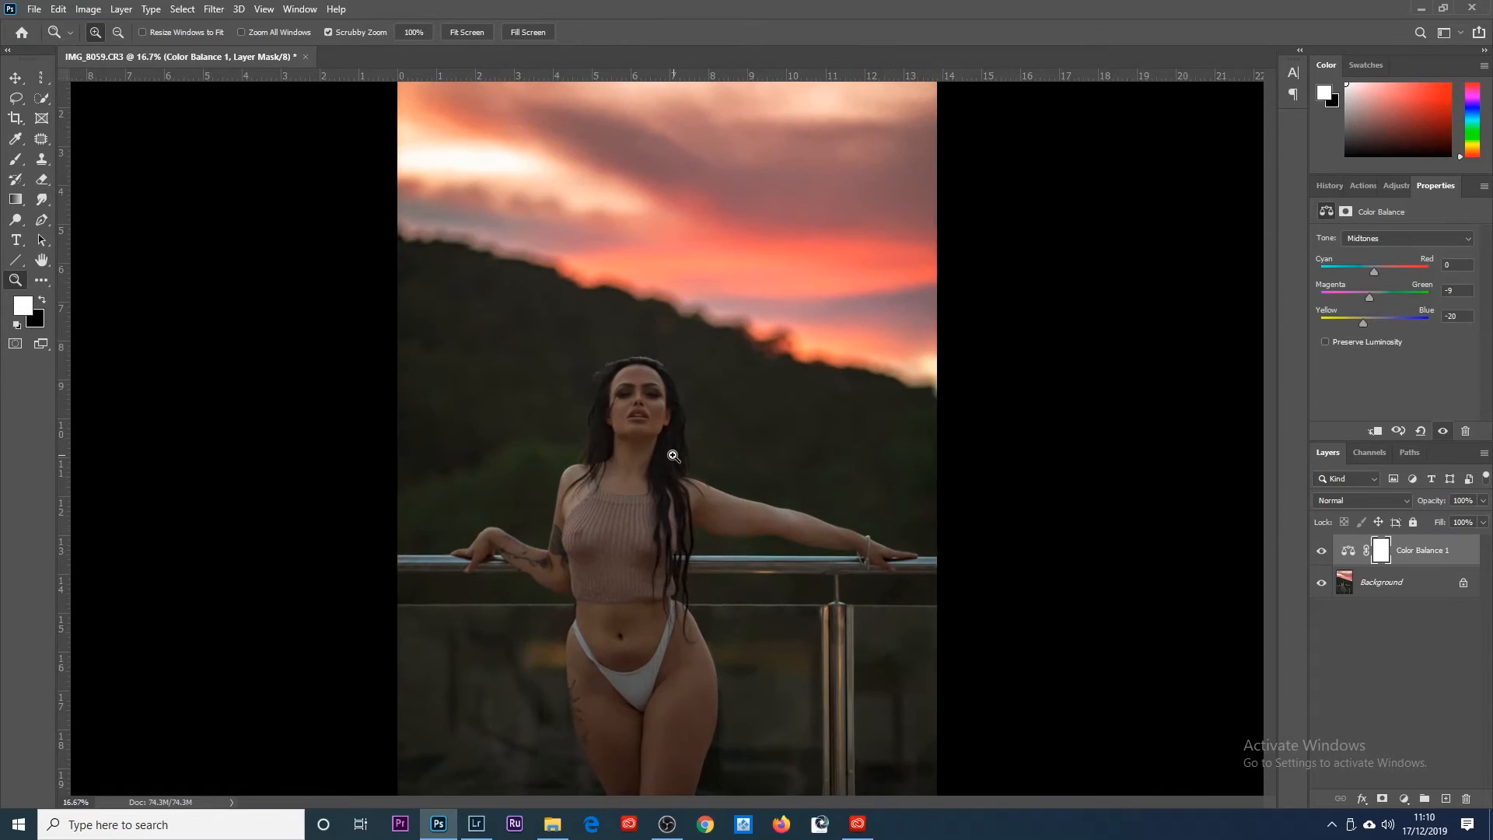
left_click(1321, 553)
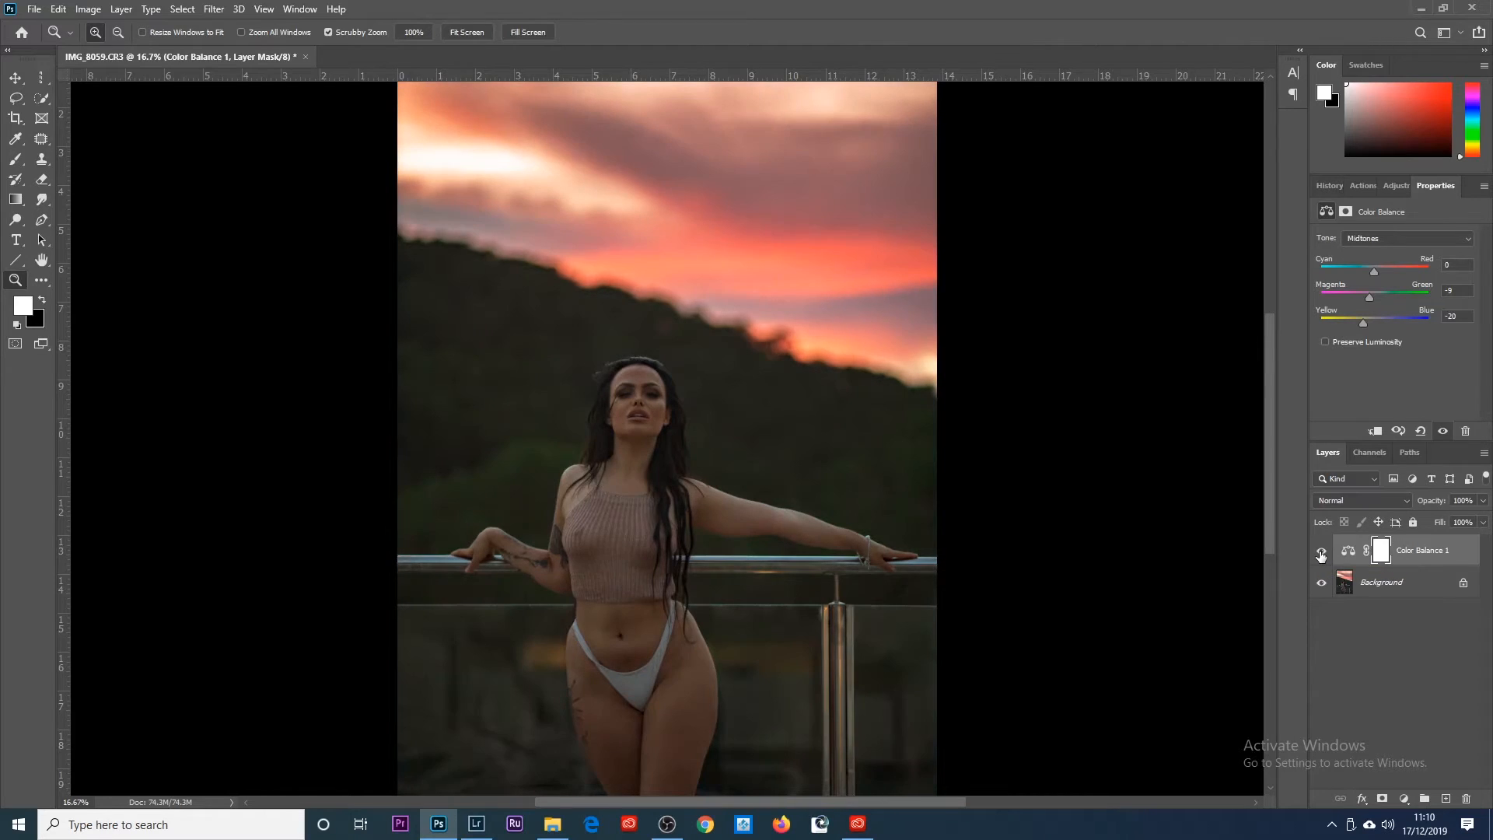
left_click(1322, 553)
left_click(1322, 553)
left_click(1323, 553)
left_click(1322, 553)
left_click(1322, 553)
left_click(639, 478, "alt")
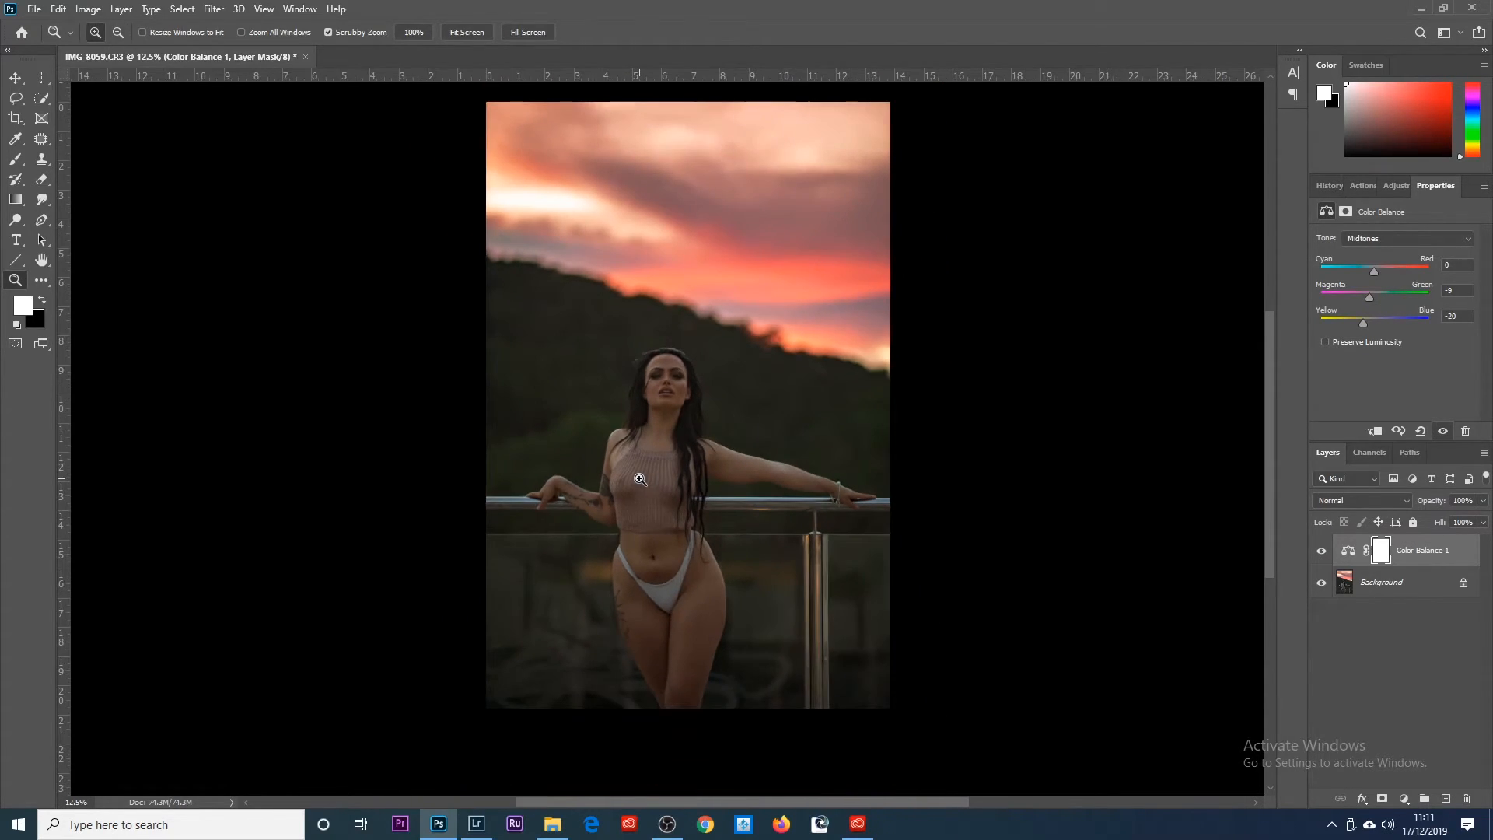
left_click(469, 33)
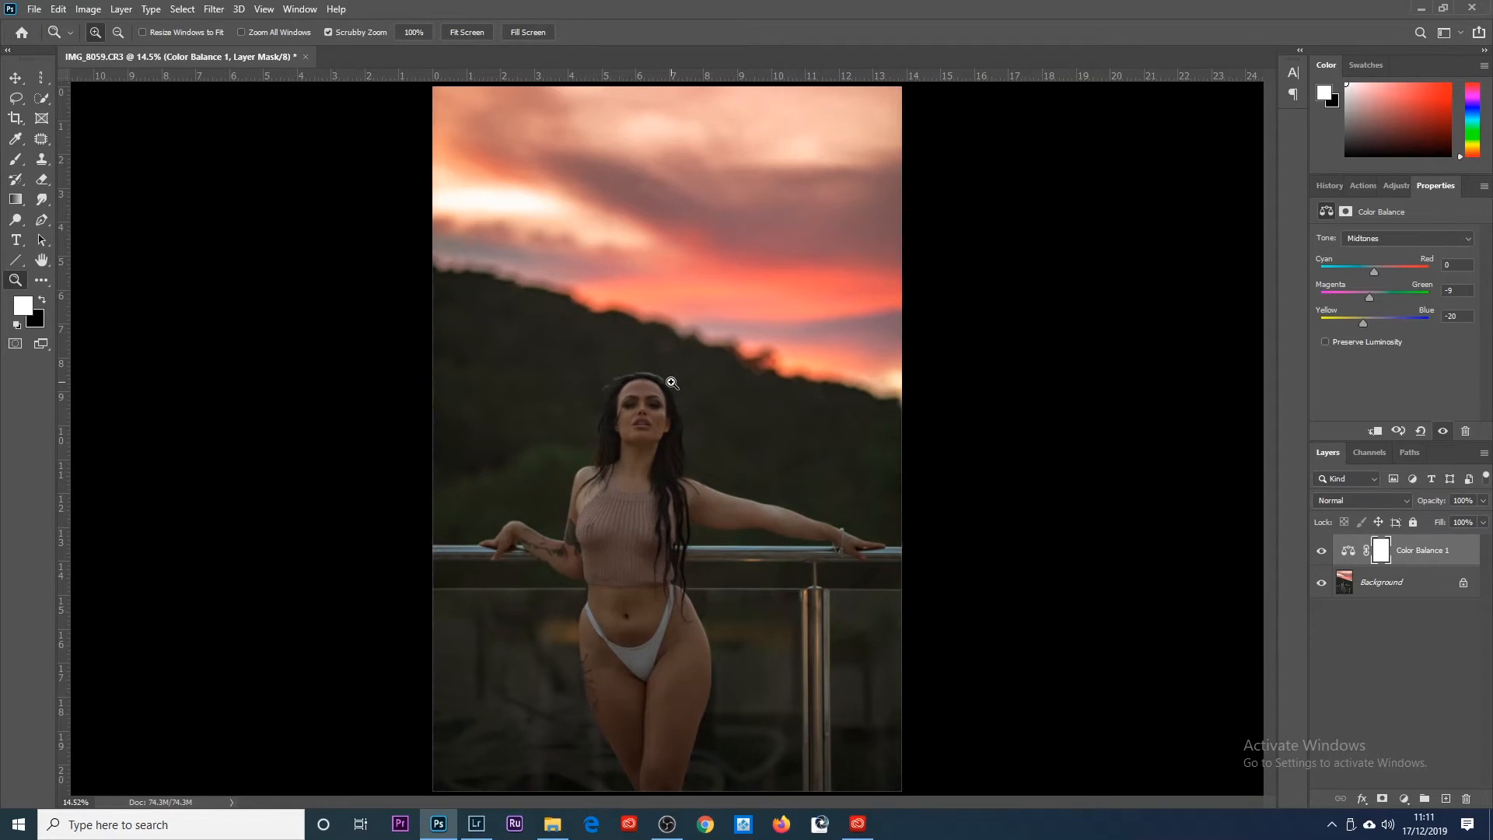
left_click(672, 382, "alt")
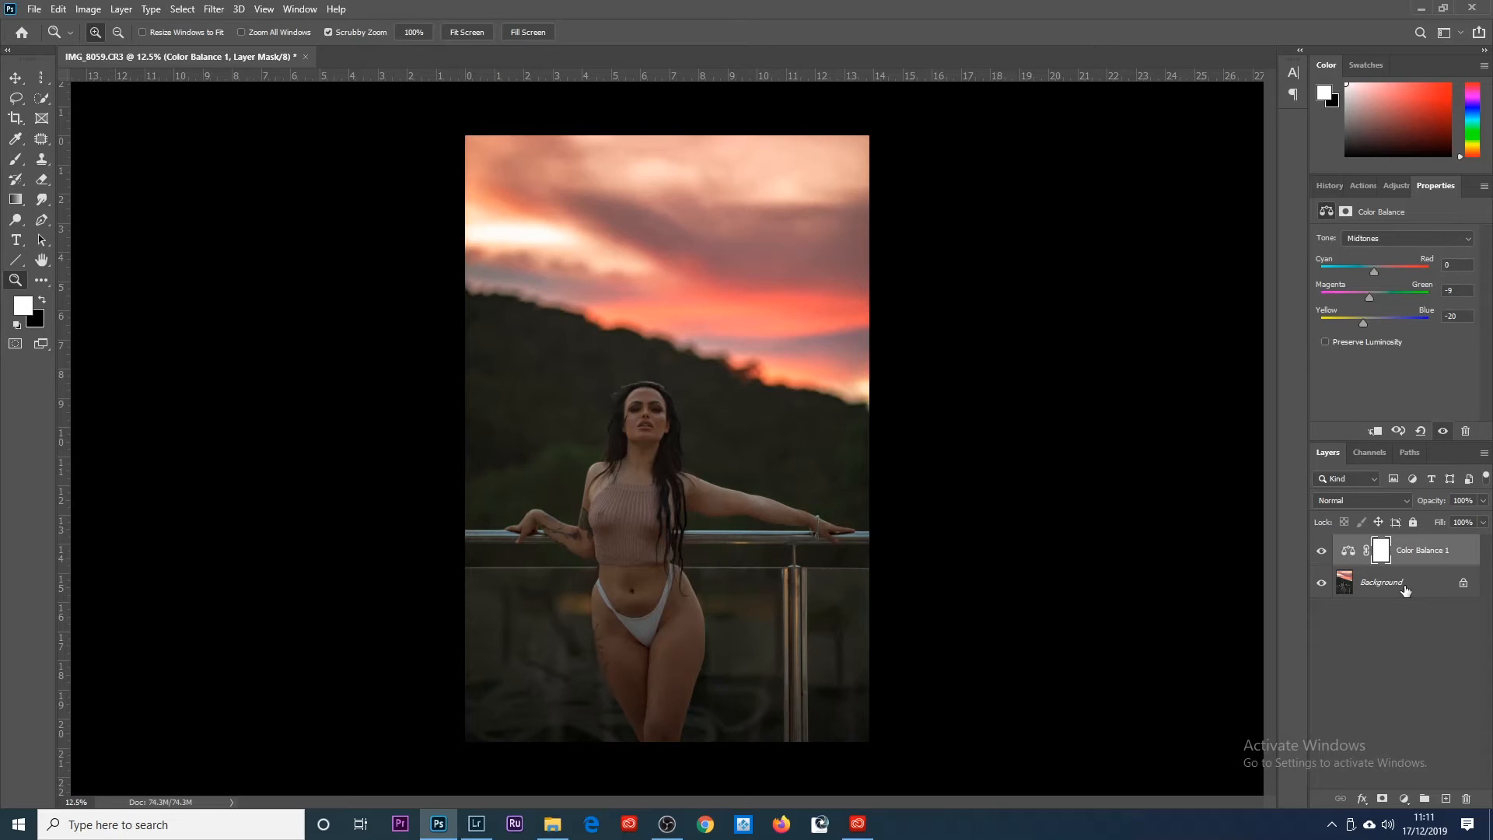
Step: Stamp all visible layers into a new top layer and convert it for smart filters
key("ctrl+shift+alt+e")
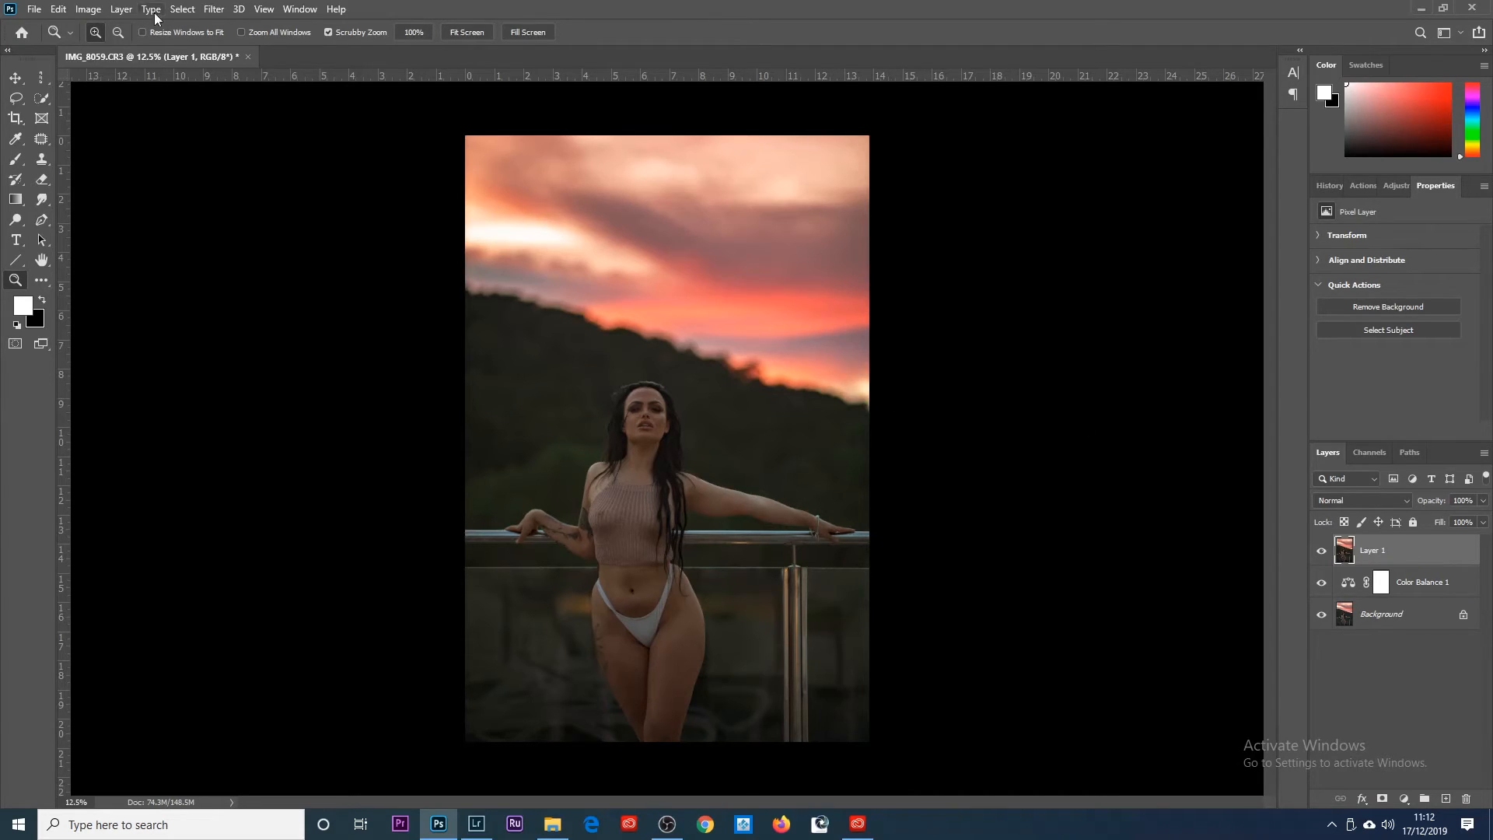
left_click(213, 9)
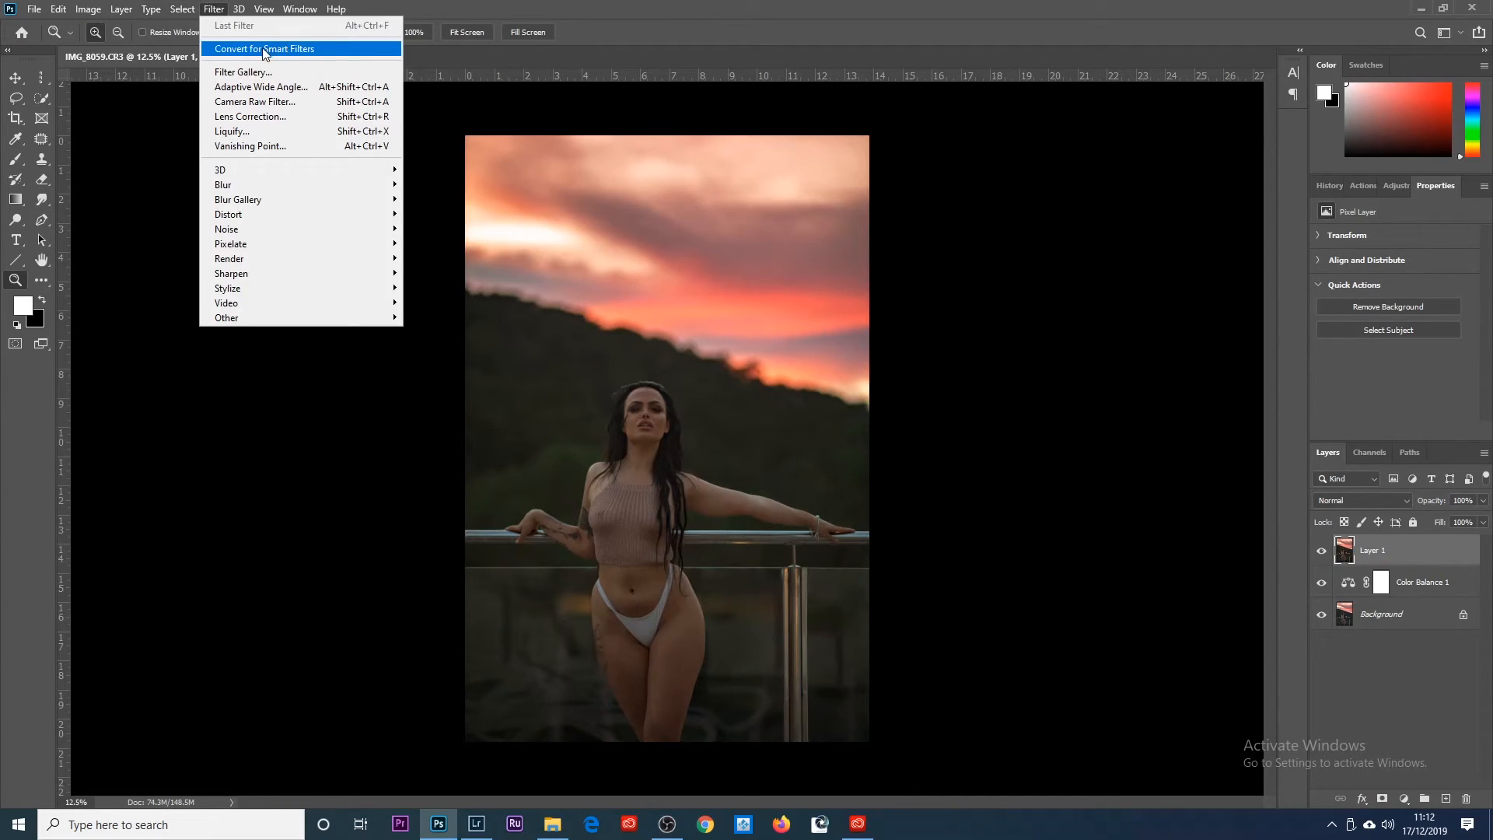
left_click(300, 49)
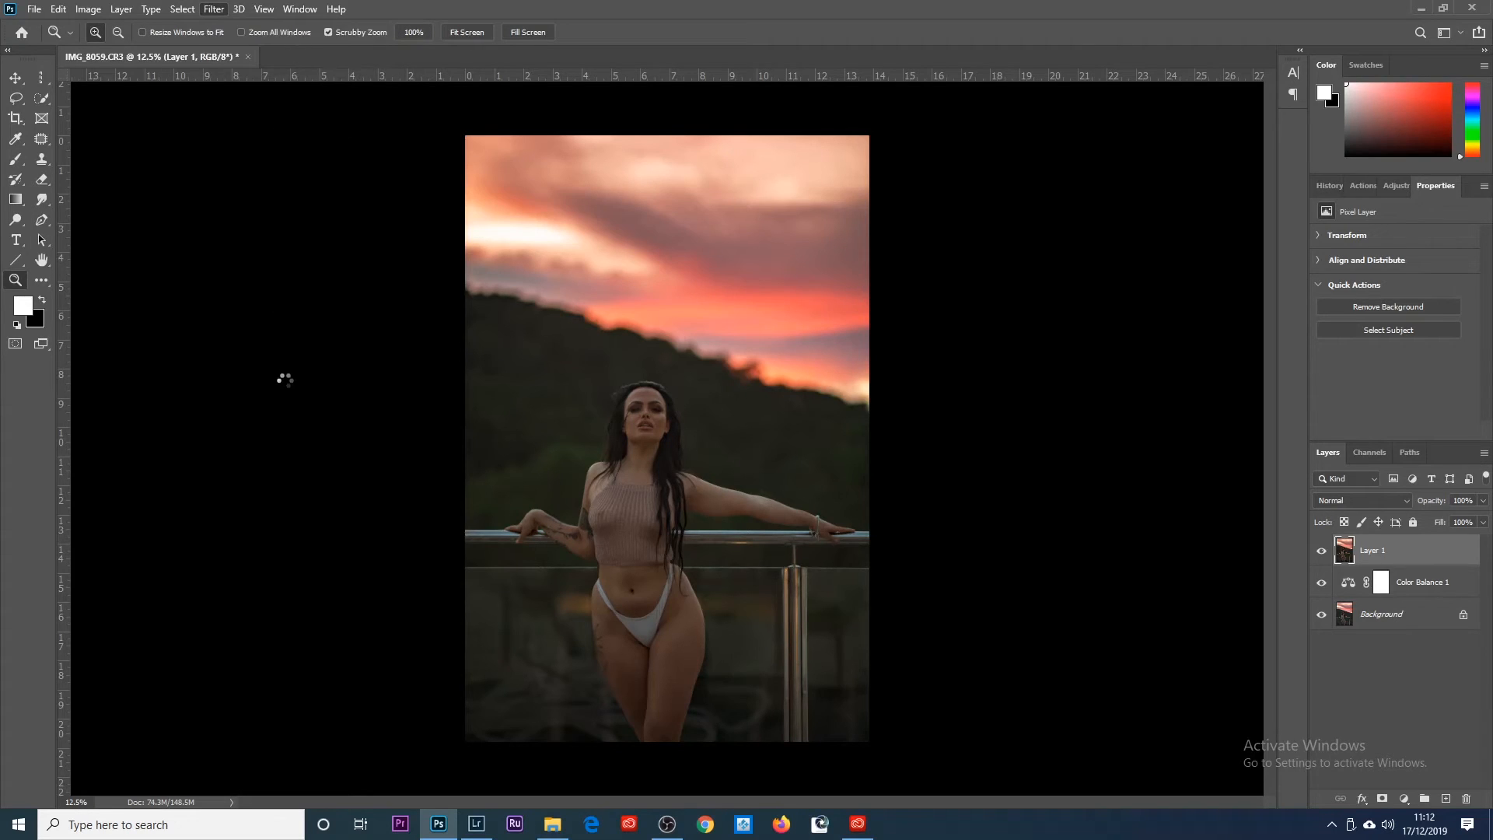
Step: Apply a High Pass filter with a radius of 2.5 pixels to the stamped smart object layer
left_click(213, 11)
mouse_move(293, 318)
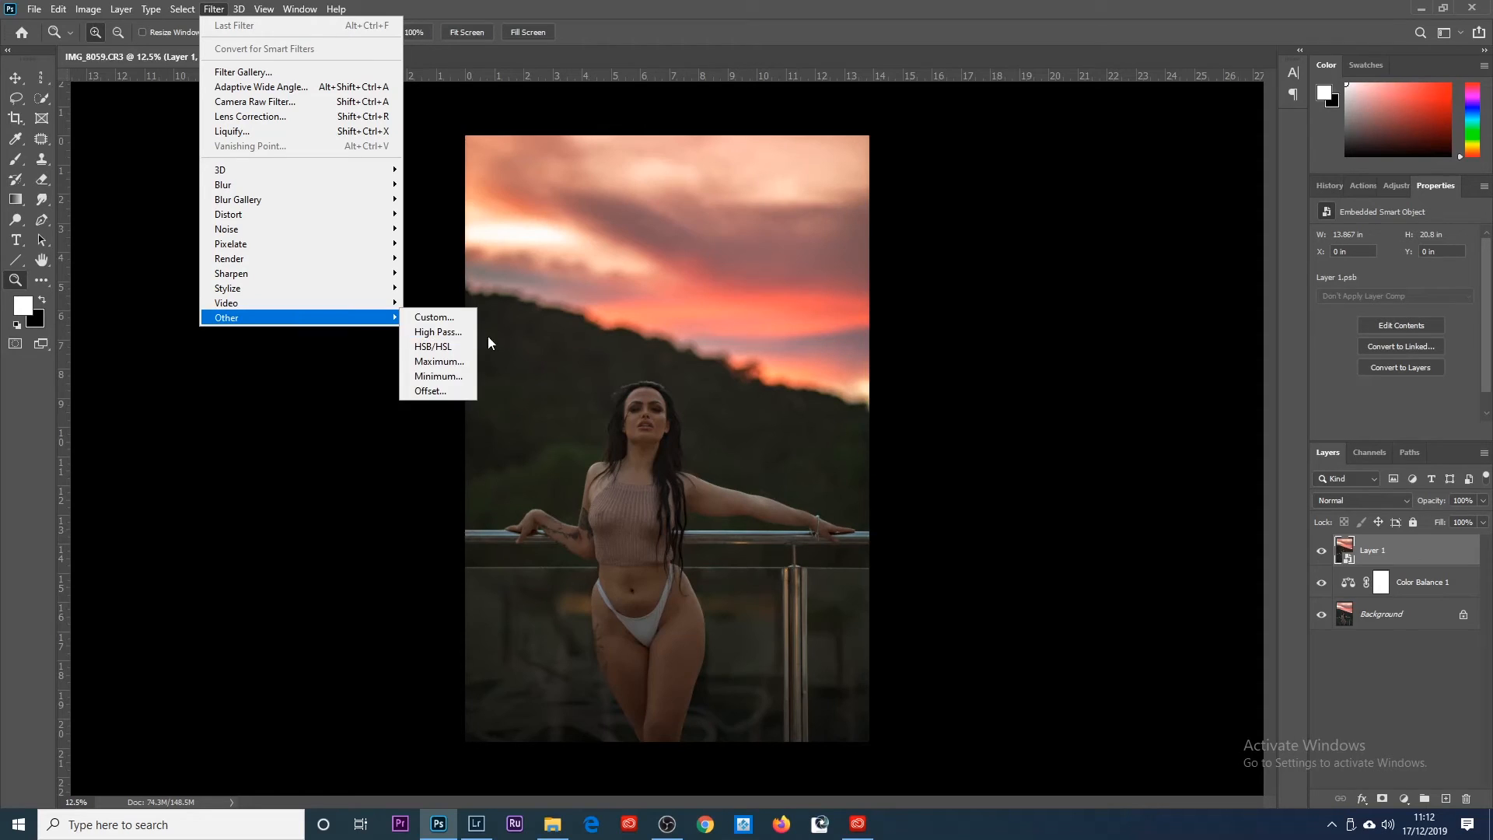
left_click(440, 332)
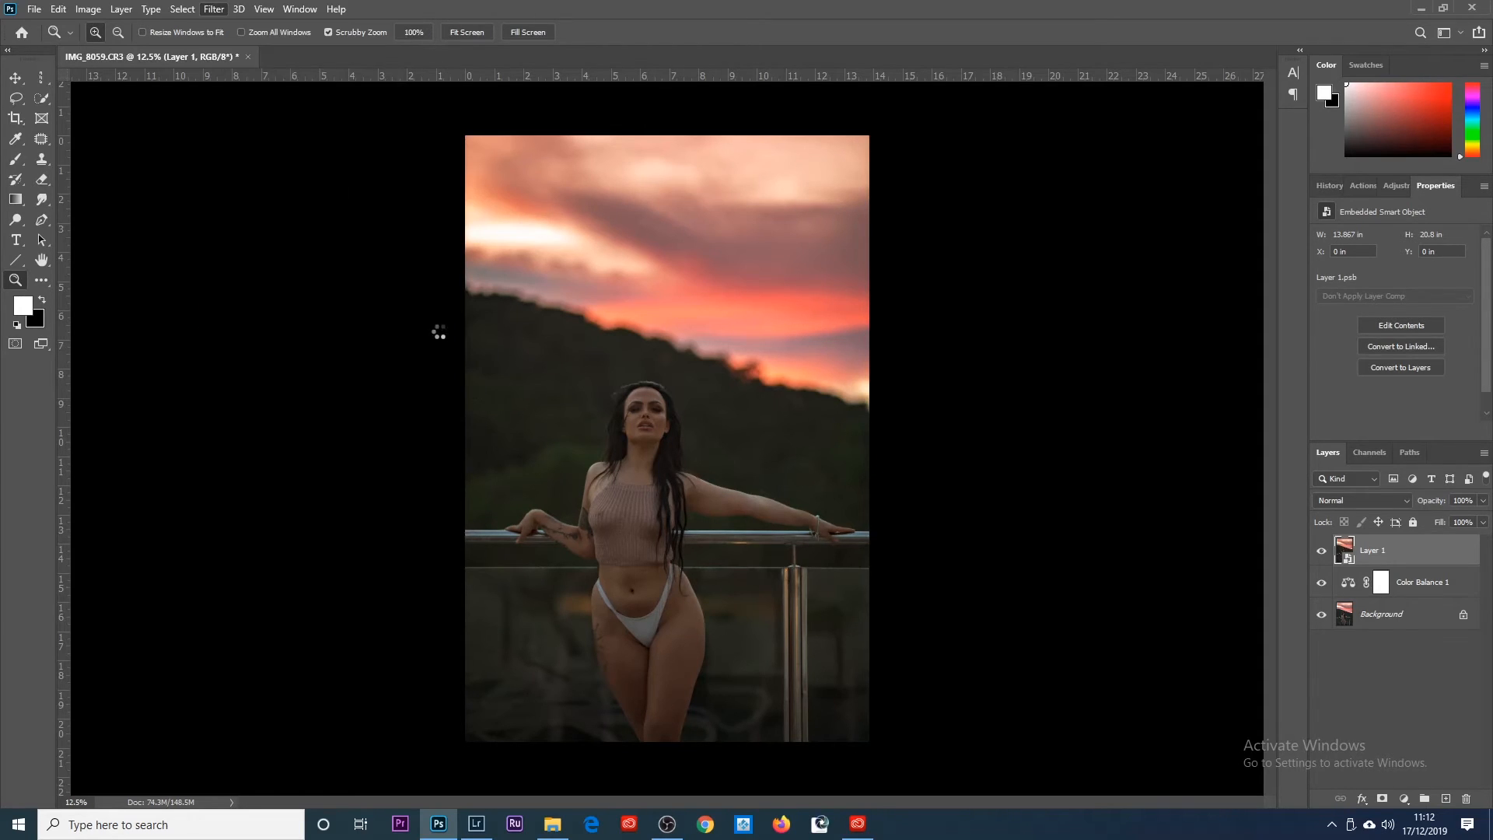
left_click_drag(720, 171, 276, 174)
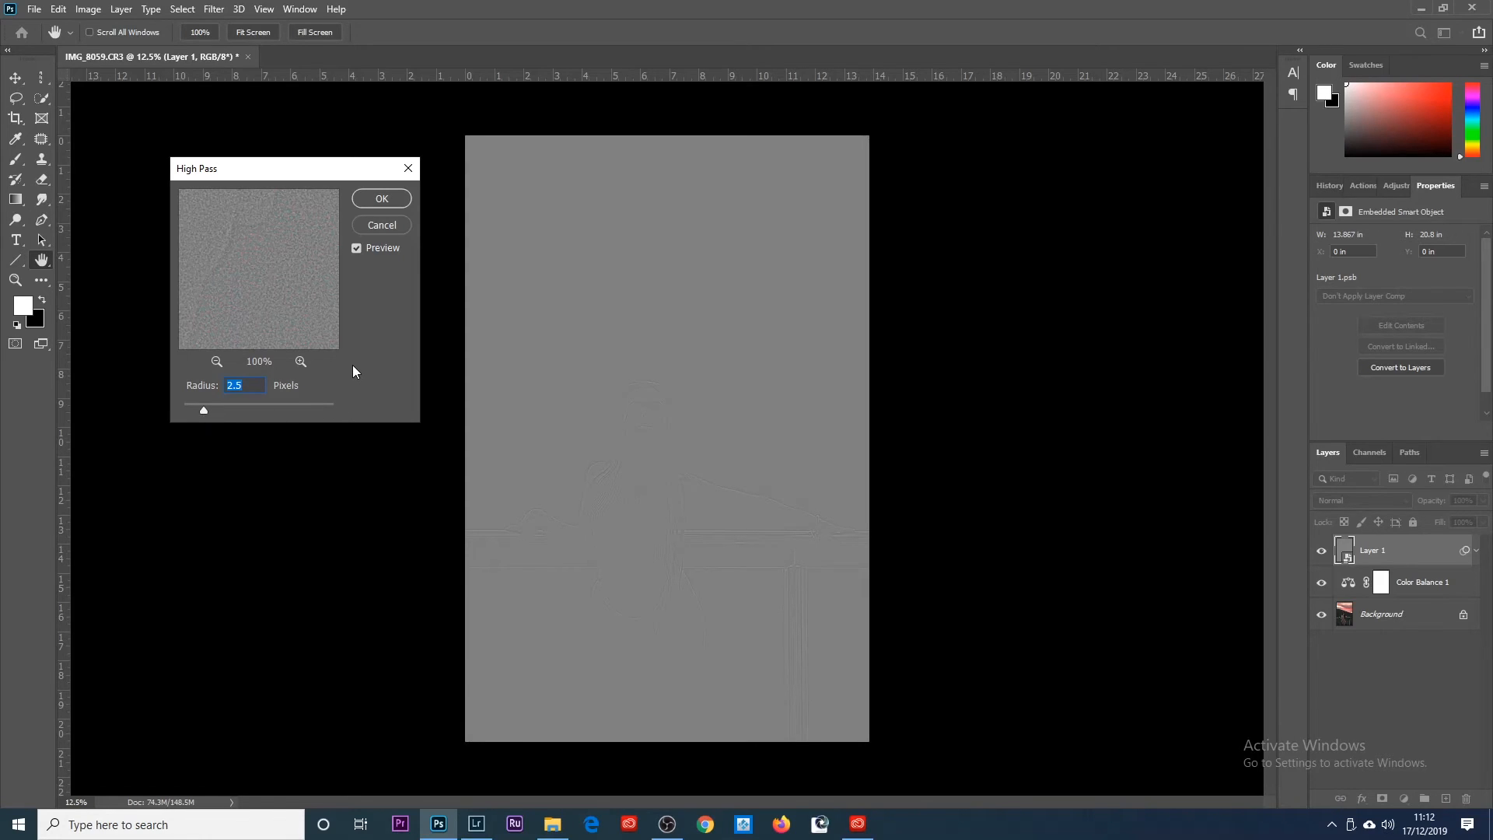
left_click(367, 198)
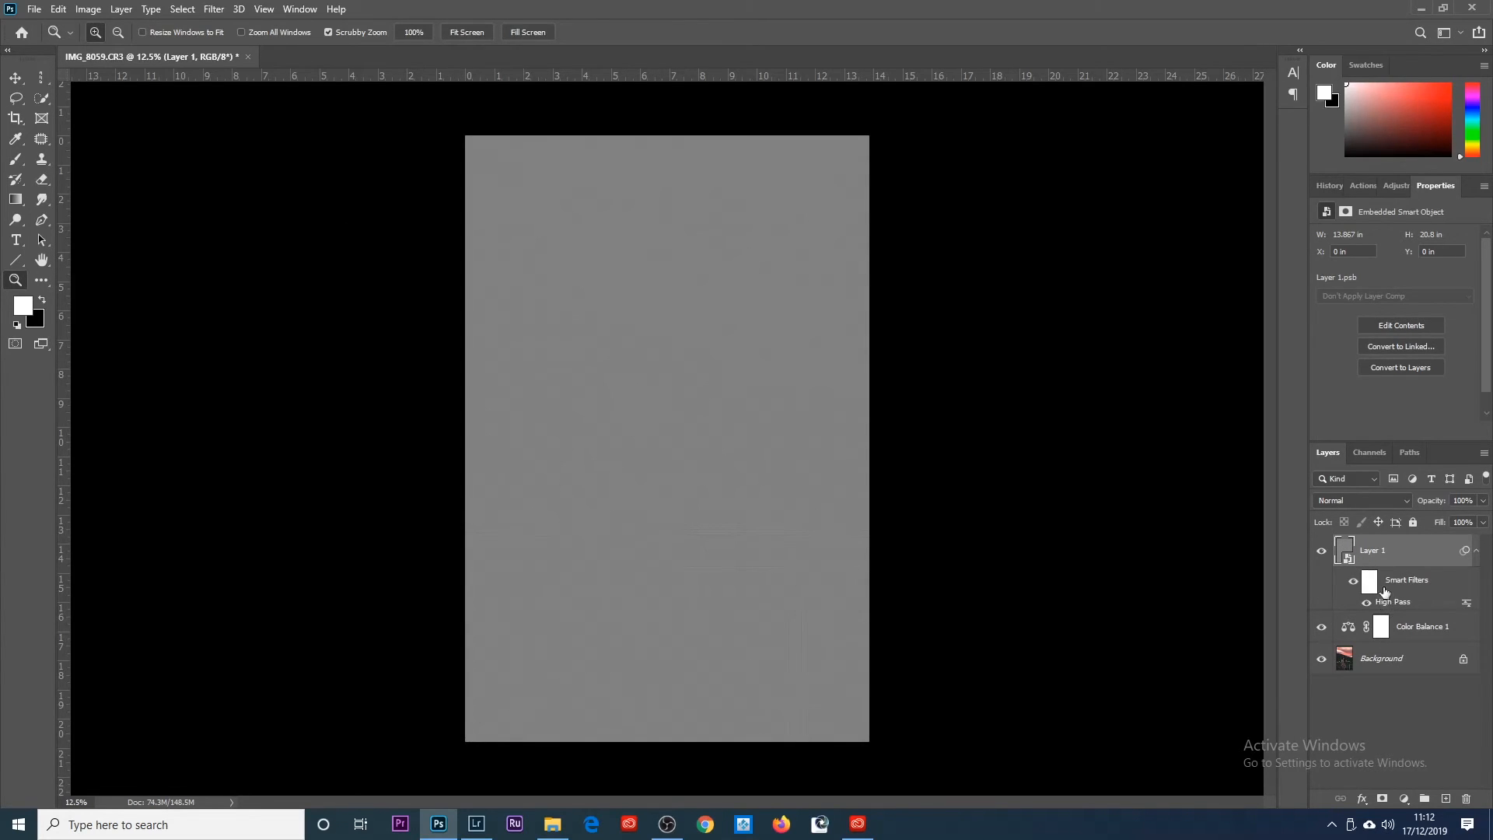
Step: Collapse the top layer's smart filter list and set that layer's blend mode to Overlay
left_click(1477, 550)
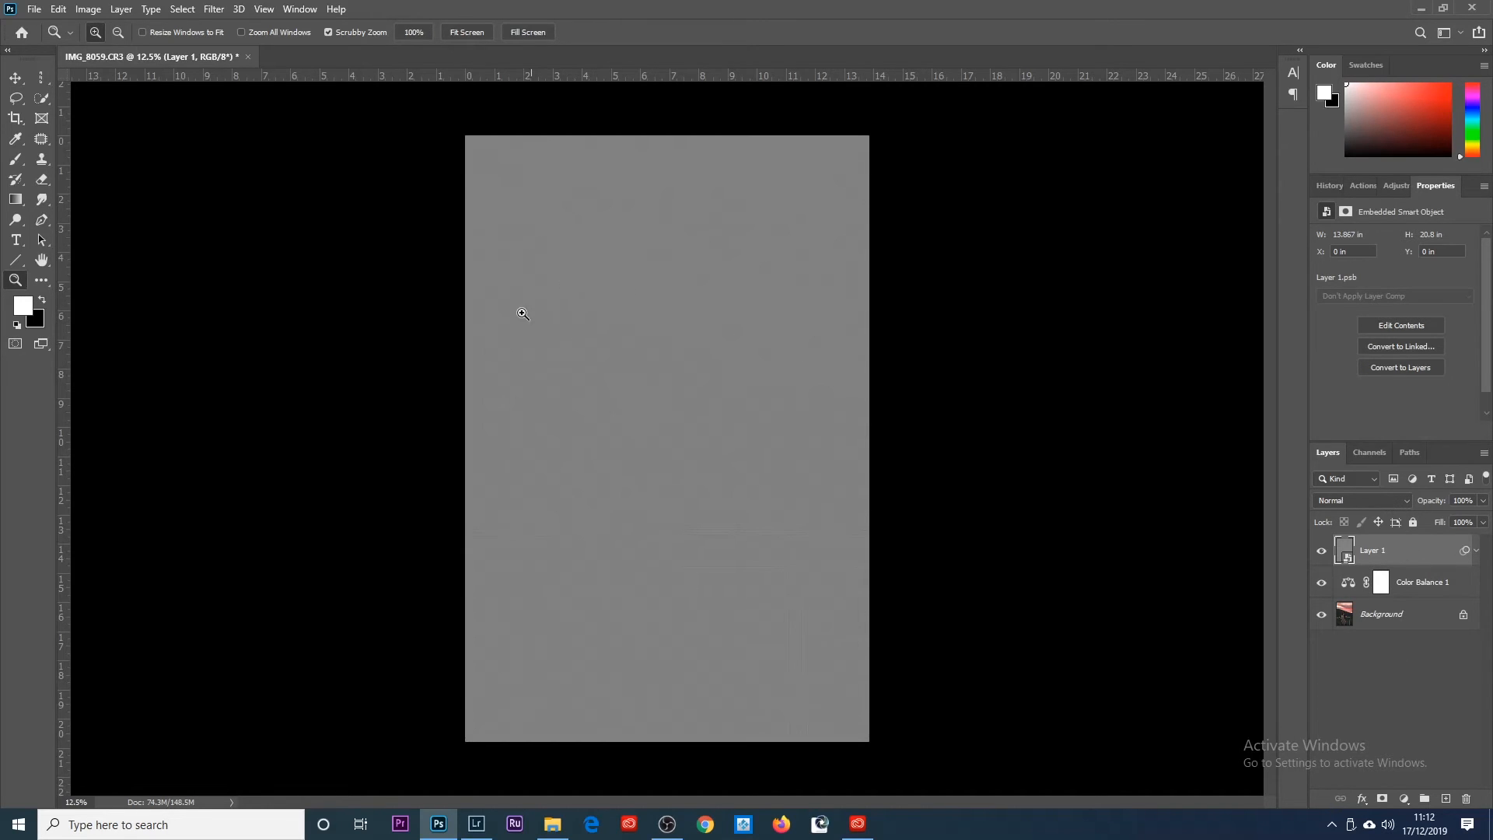
left_click(1395, 501)
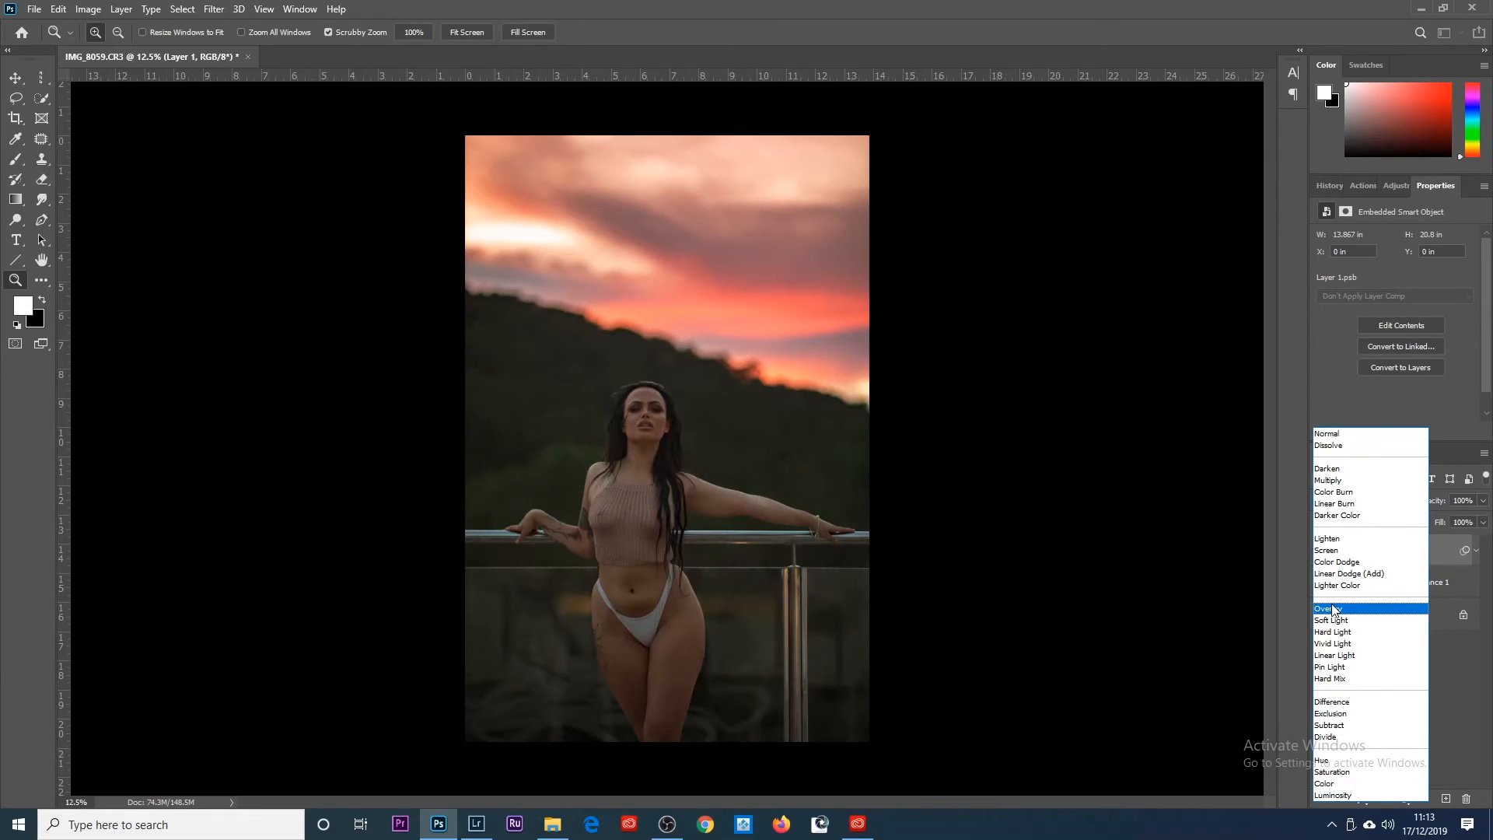
left_click(1333, 609)
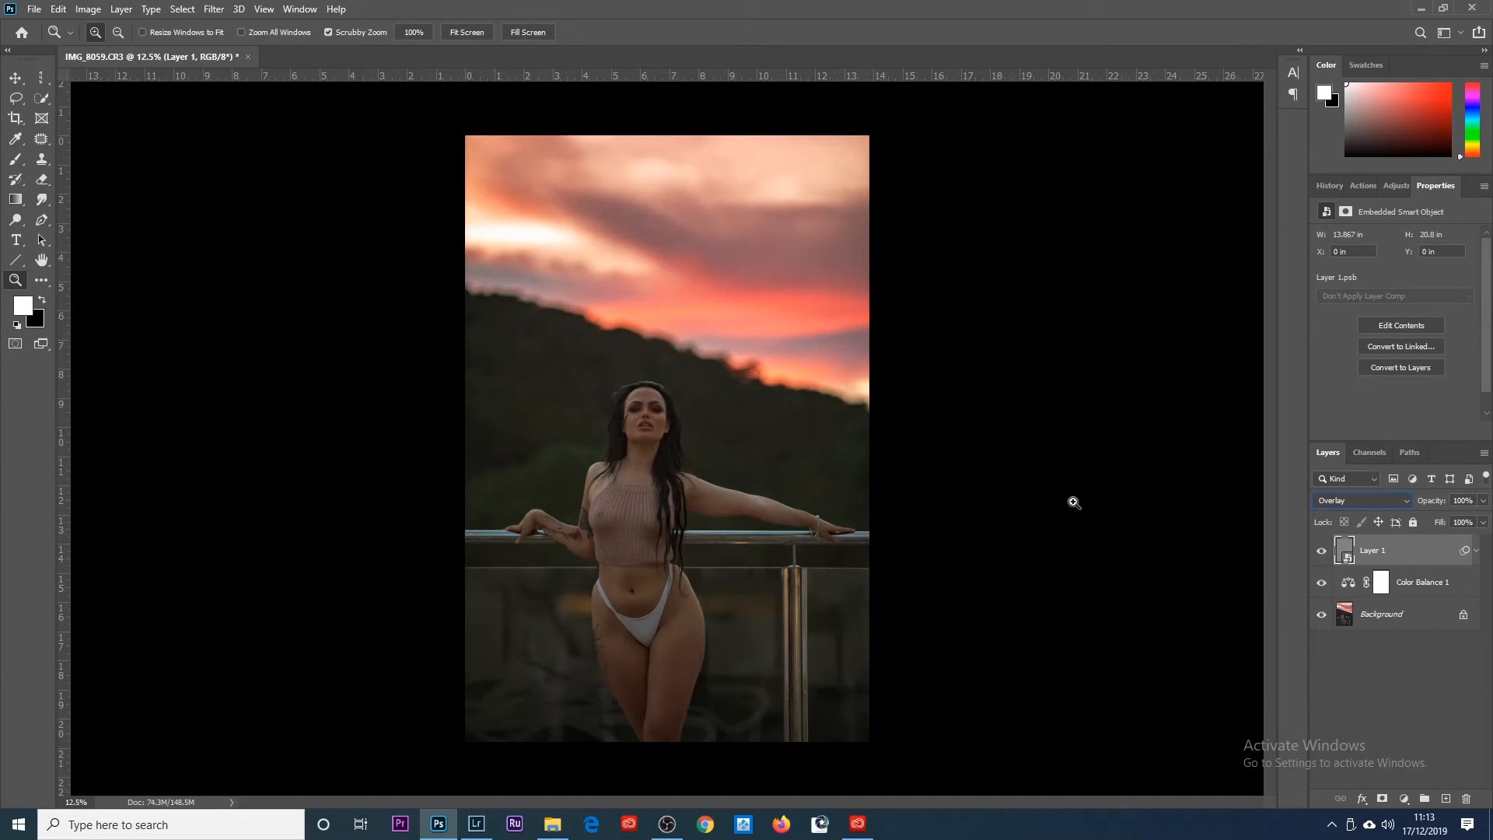
Step: Compare the portrait close up with the High Pass sharpening layer hidden and shown, then view the whole image
left_click(651, 343)
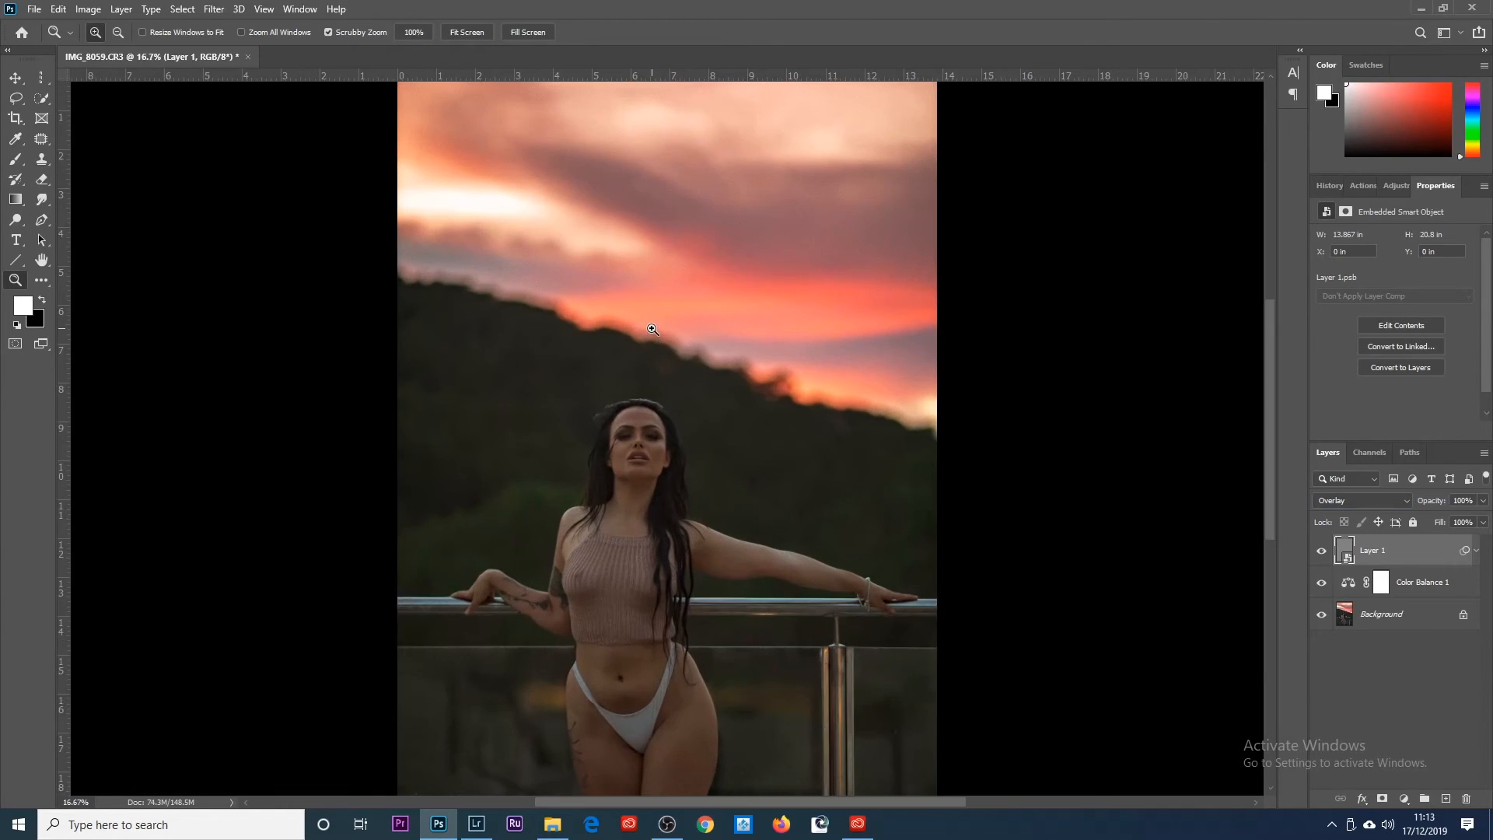
scroll(619, 482, "down", 2)
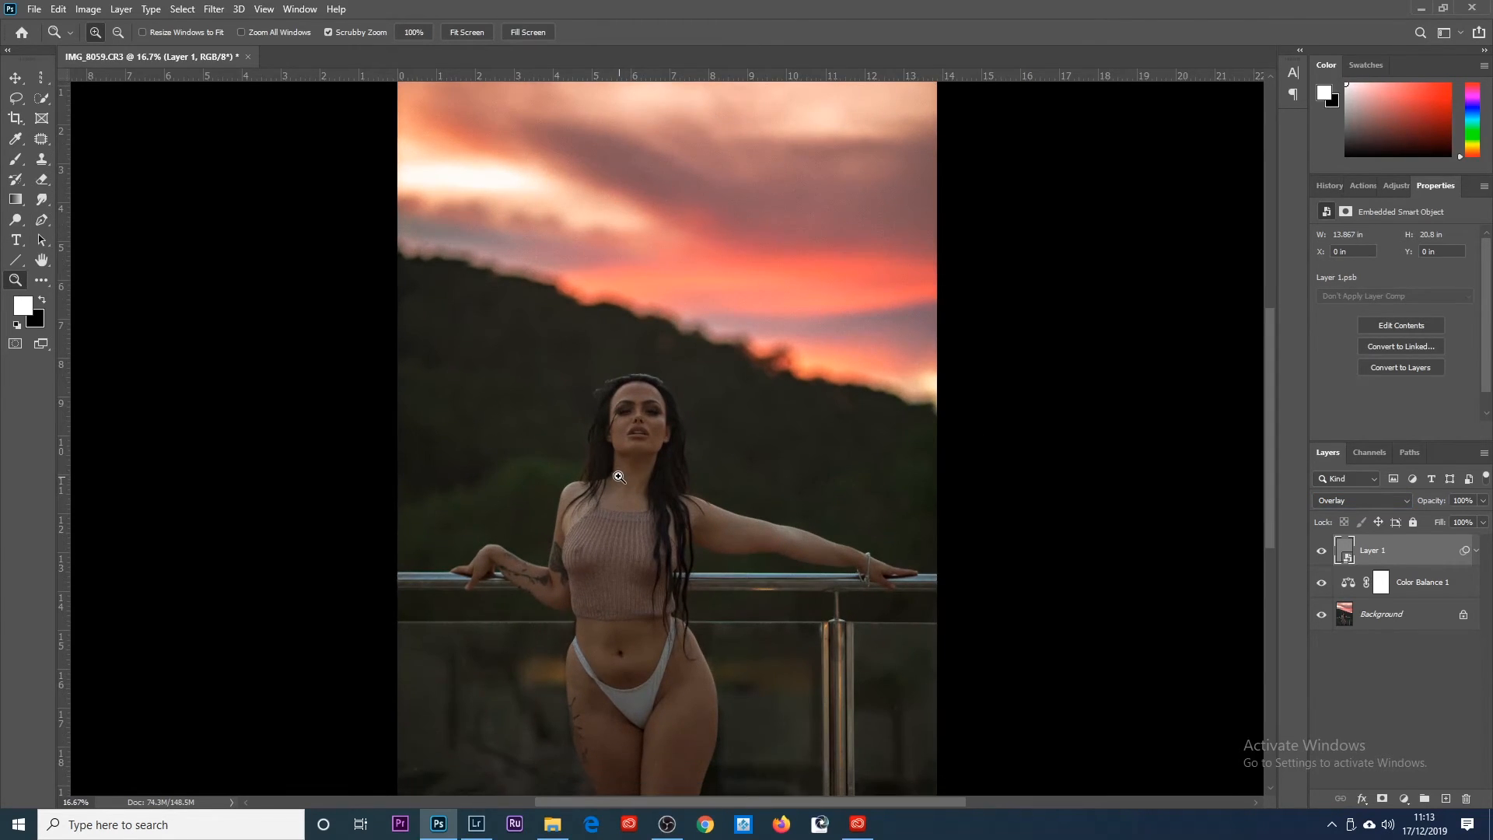
left_click(633, 445)
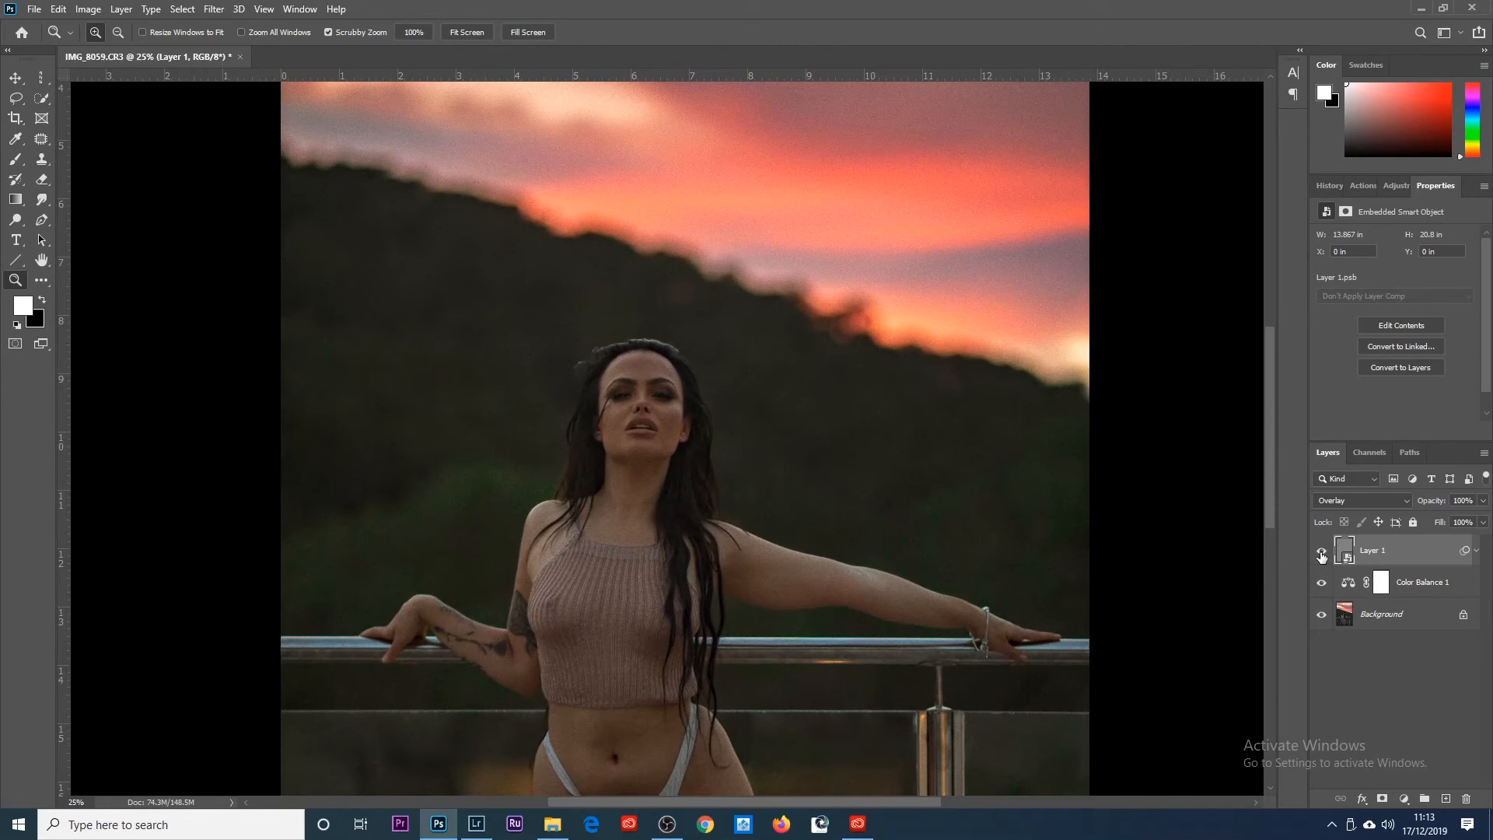
left_click(1321, 552)
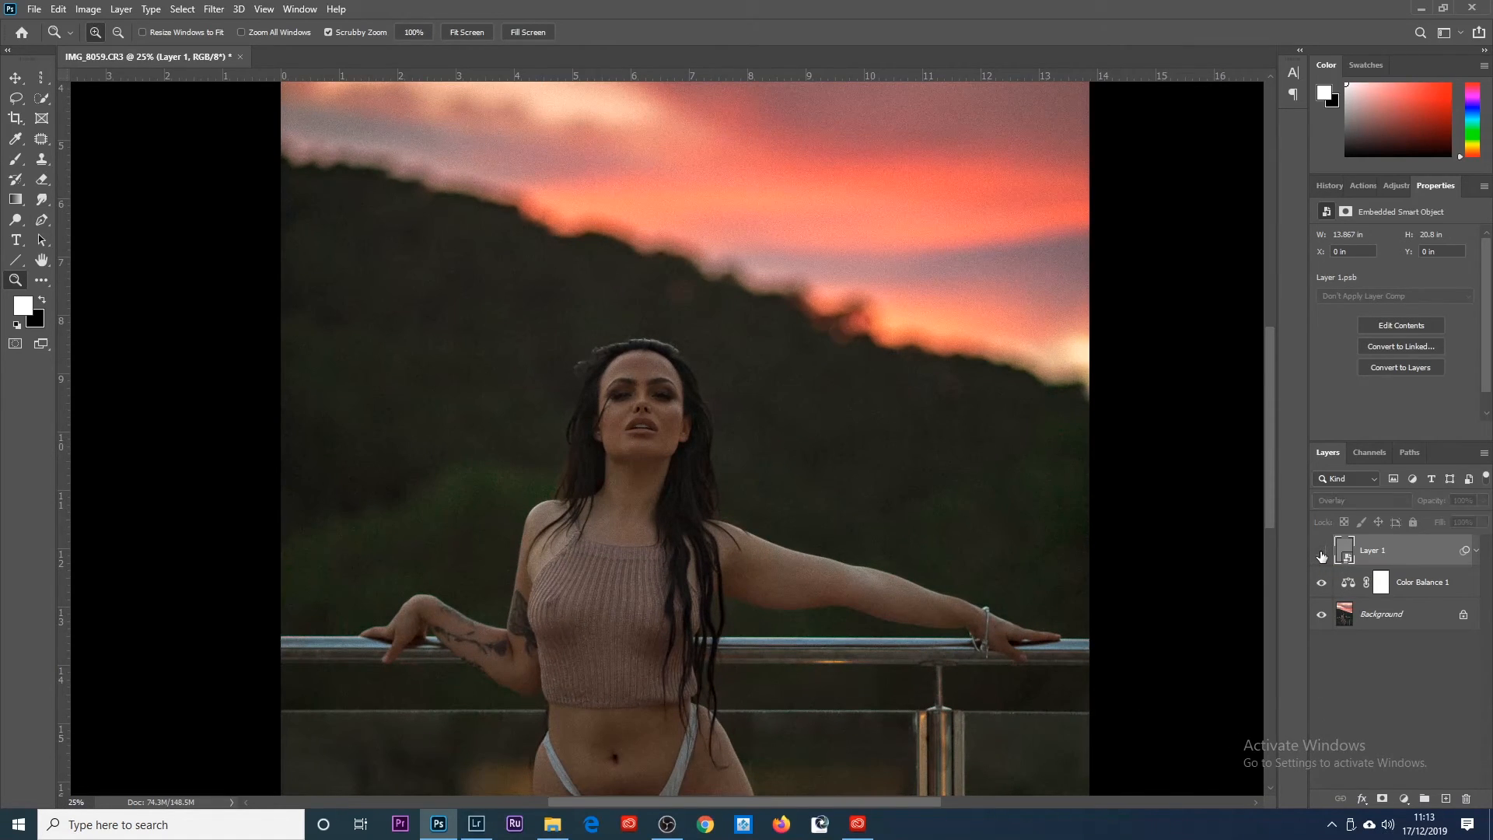
left_click(1322, 554)
left_click(1322, 554)
left_click(1321, 553)
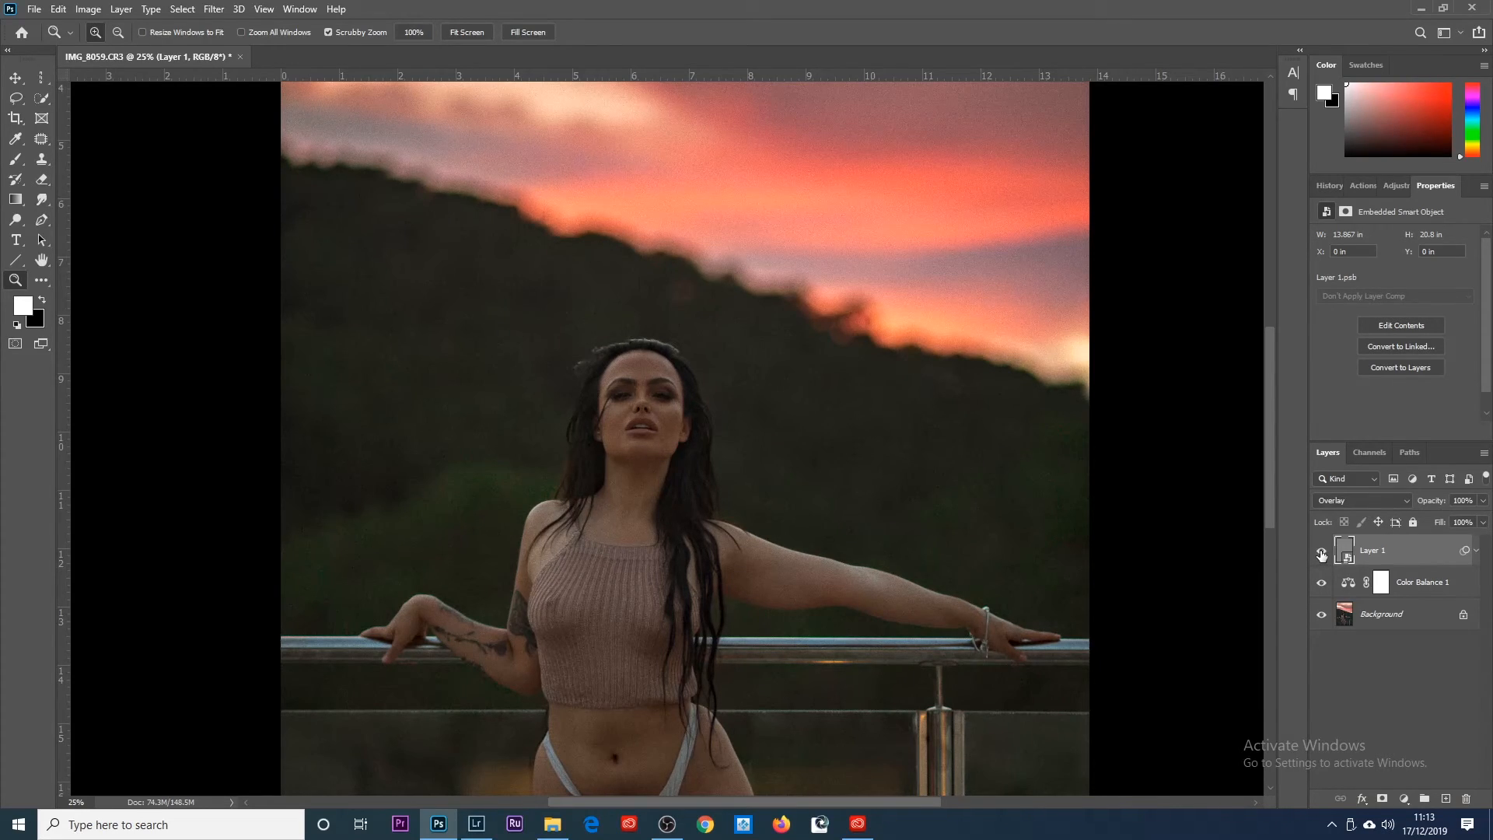
left_click(1322, 554)
left_click(1322, 554)
left_click(468, 33)
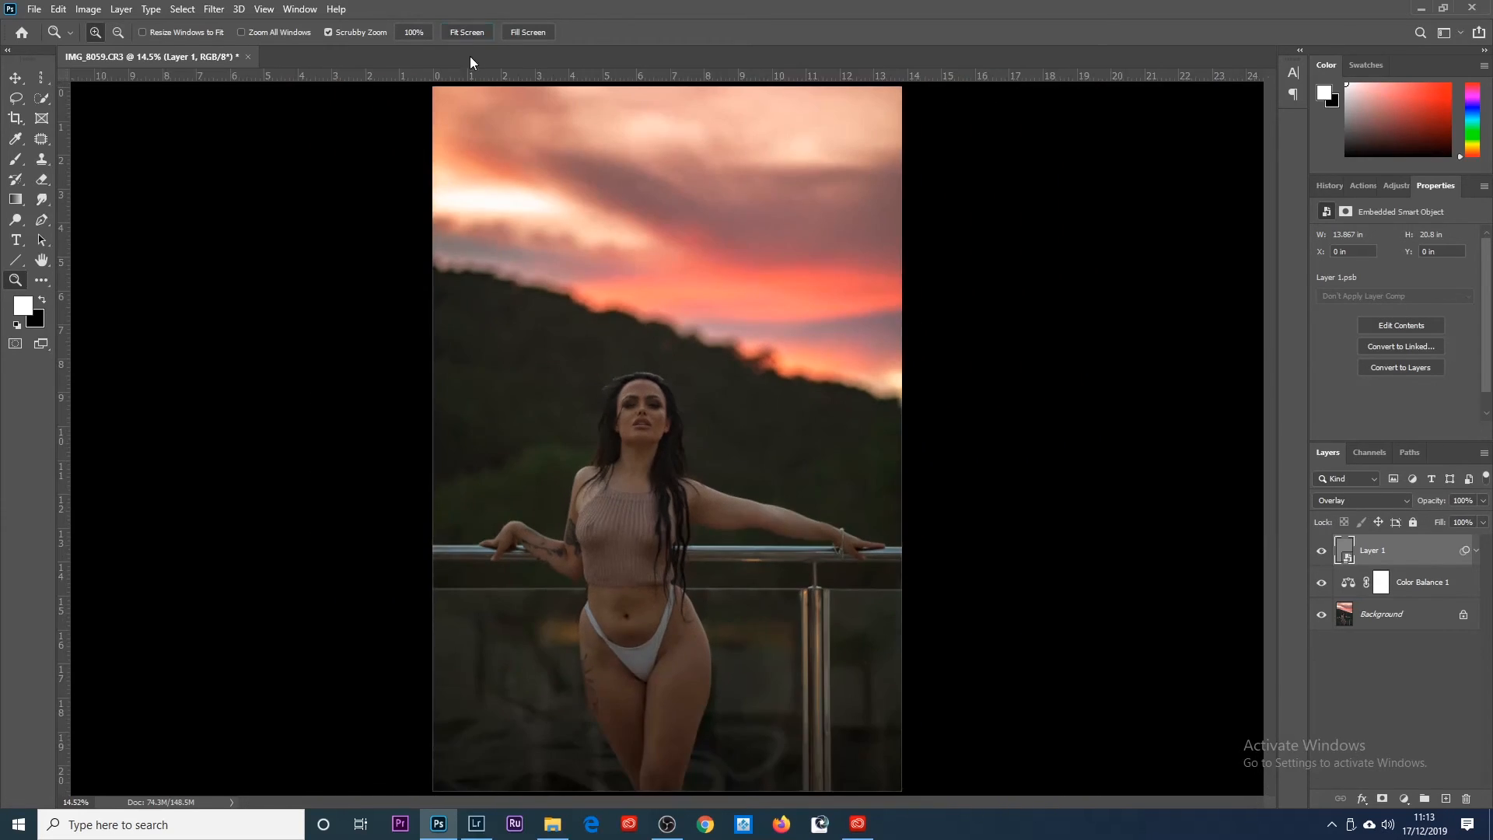
left_click(649, 496, "alt")
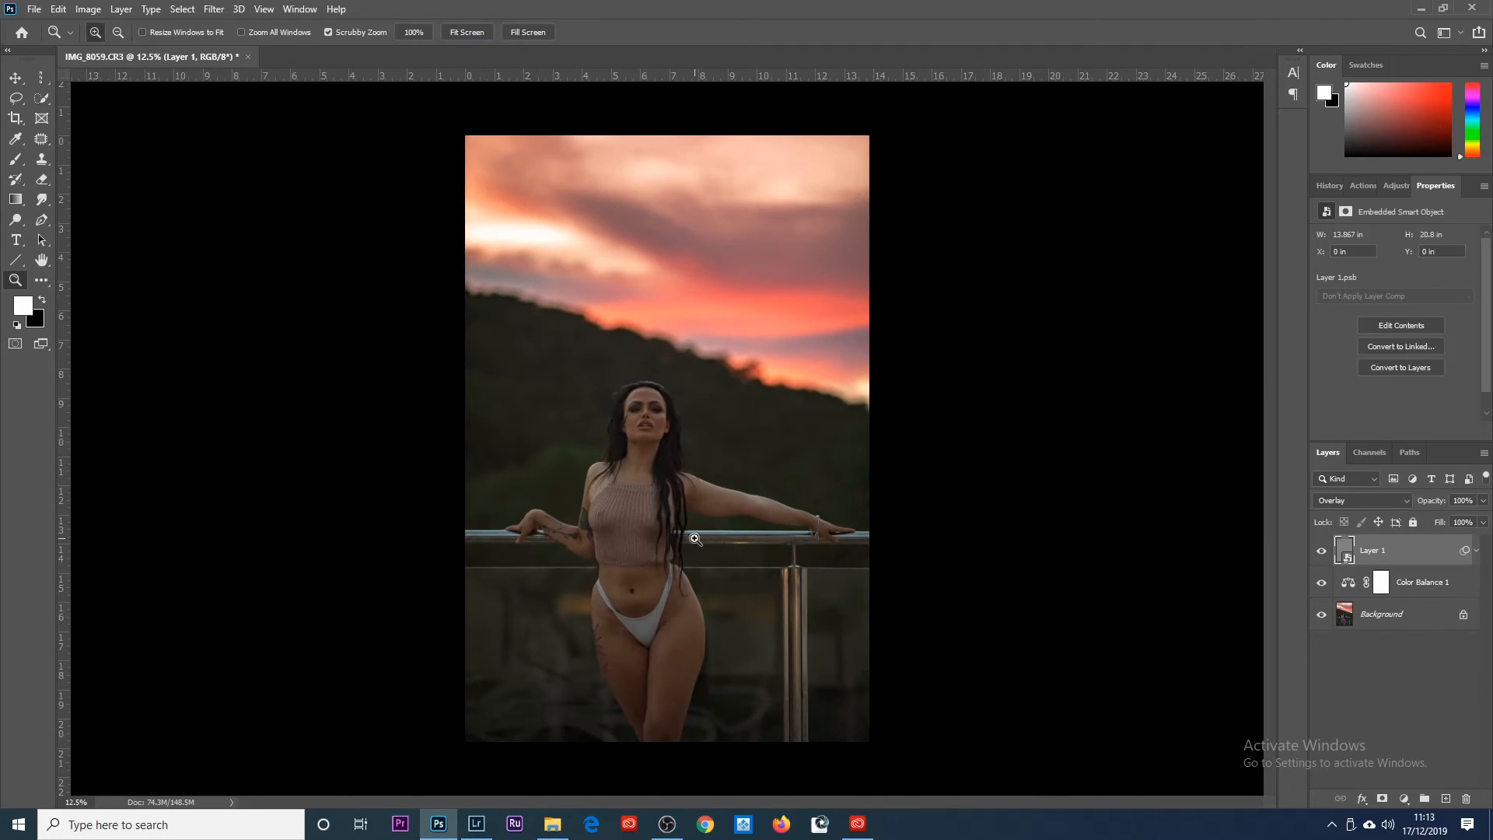